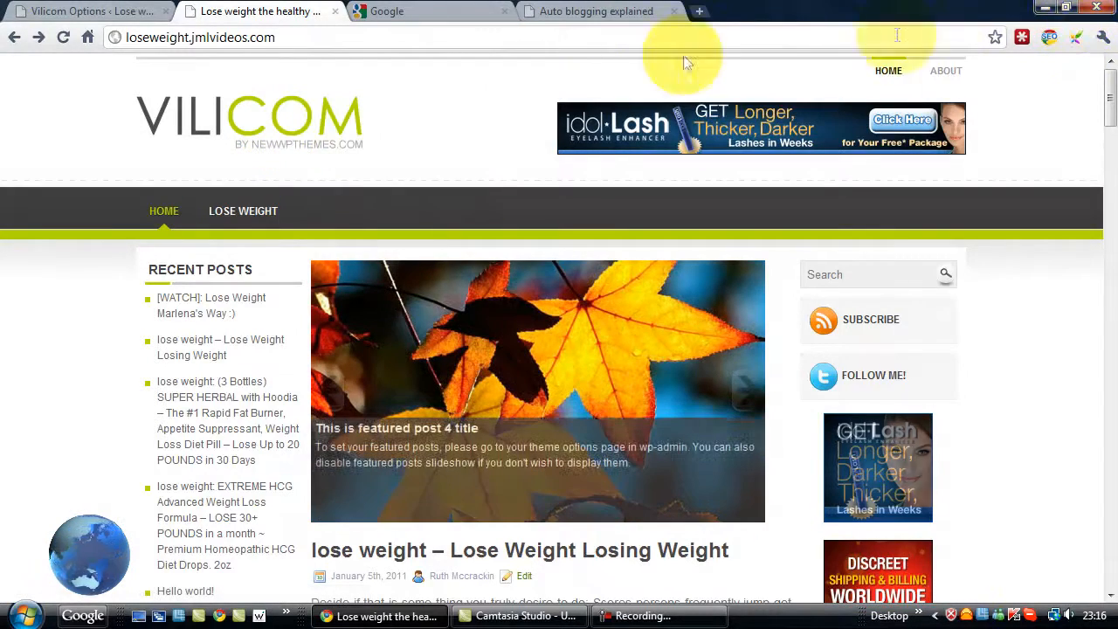
Save the blog's Vilicom header logo image to the desktop, keeping the browser maximized at the end
{"action": "left_click", "coordinate": [1065, 9]}
{"action": "left_click_drag", "start_coordinate": [262, 137], "coordinate": [1055, 192]}
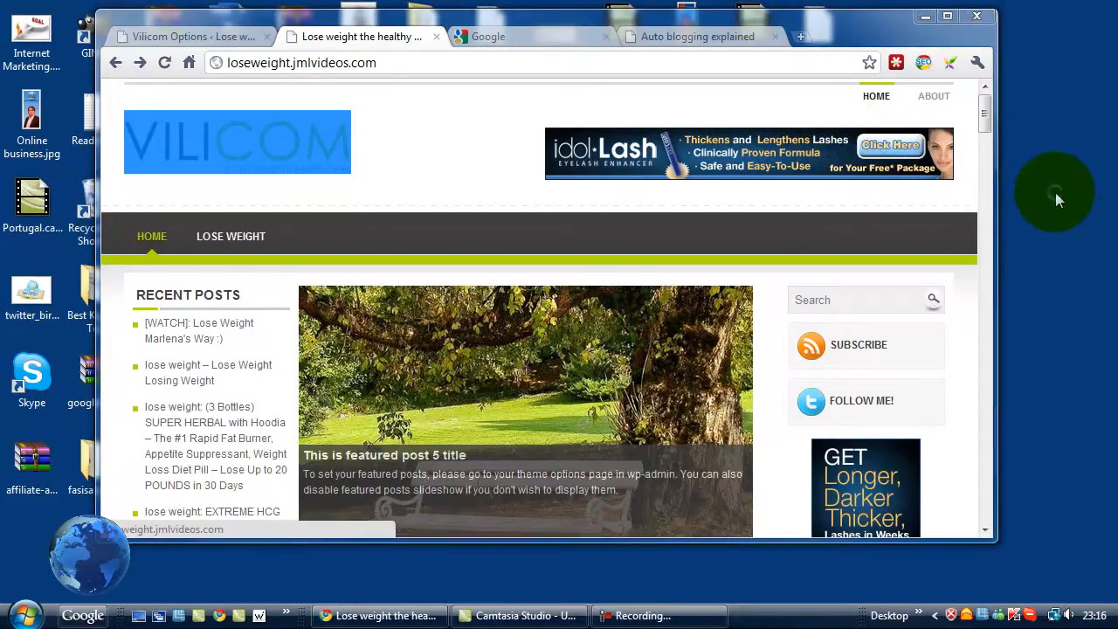
{"action": "left_click_drag", "start_coordinate": [897, 28], "coordinate": [523, 35]}
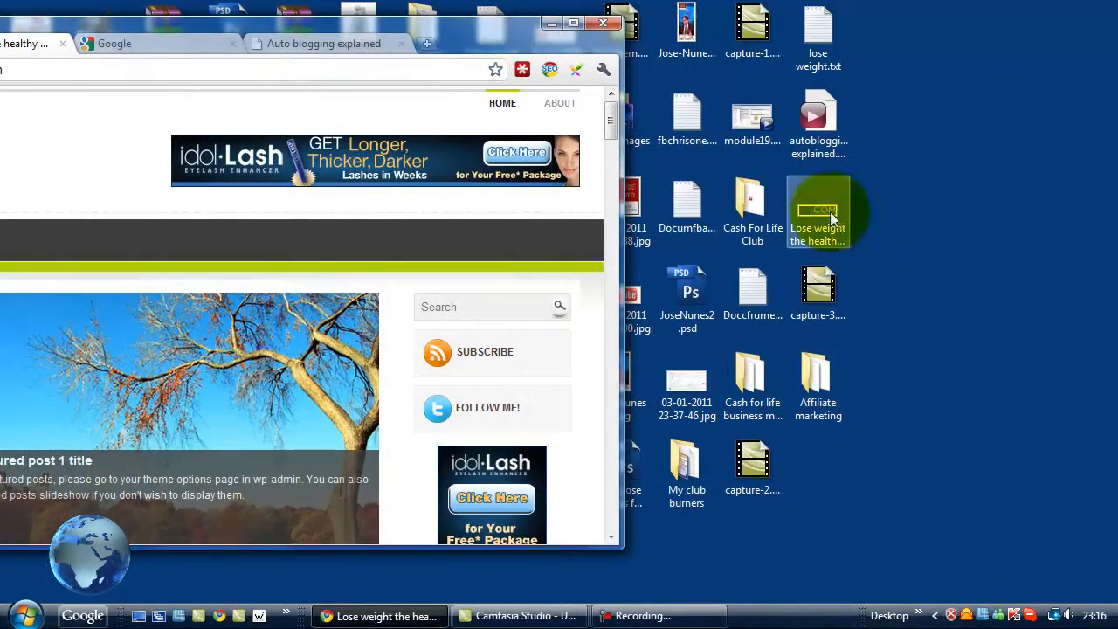
{"action": "double_click", "coordinate": [466, 28]}
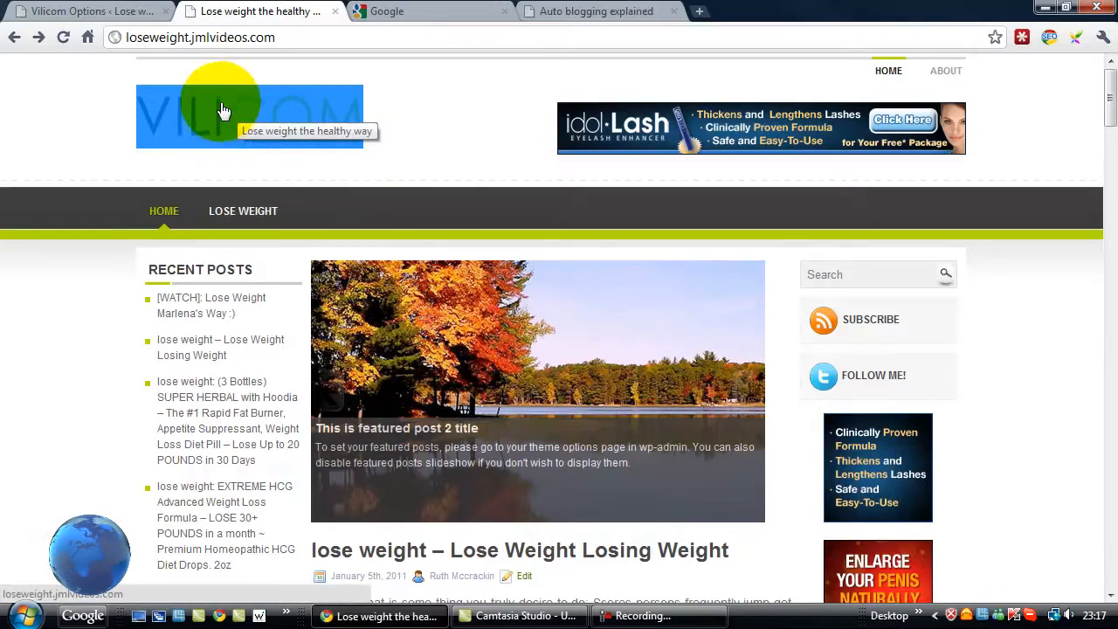
Clear the Logo Image path in the Vilicom theme options so that no logo image is used
{"action": "left_click", "coordinate": [83, 12]}
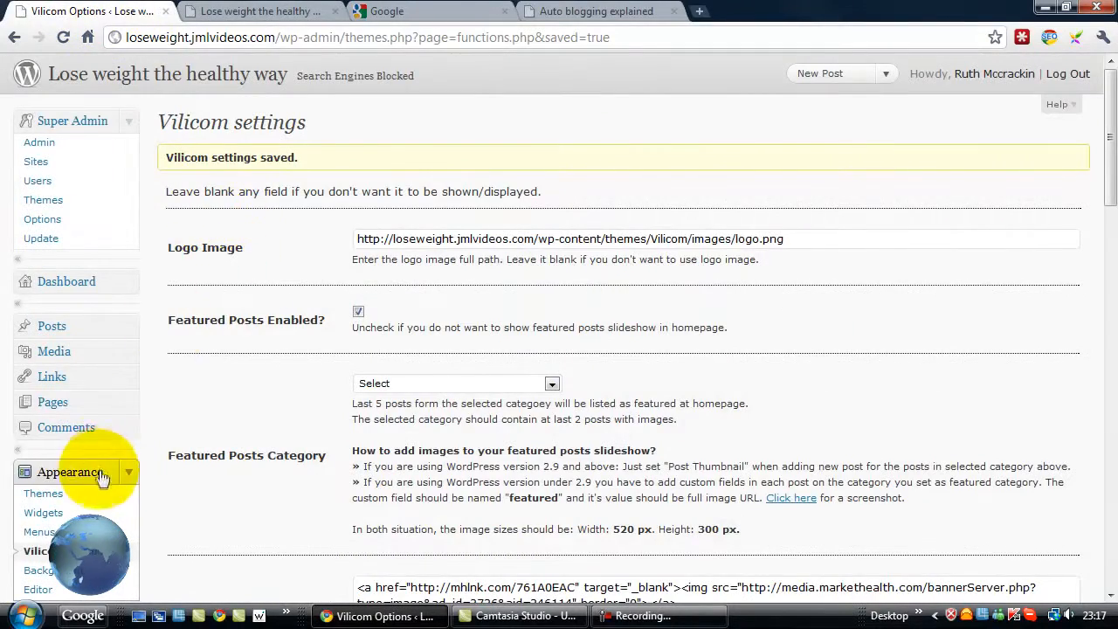
{"action": "scroll", "coordinate": [70, 474], "scroll_direction": "down", "scroll_amount": 4}
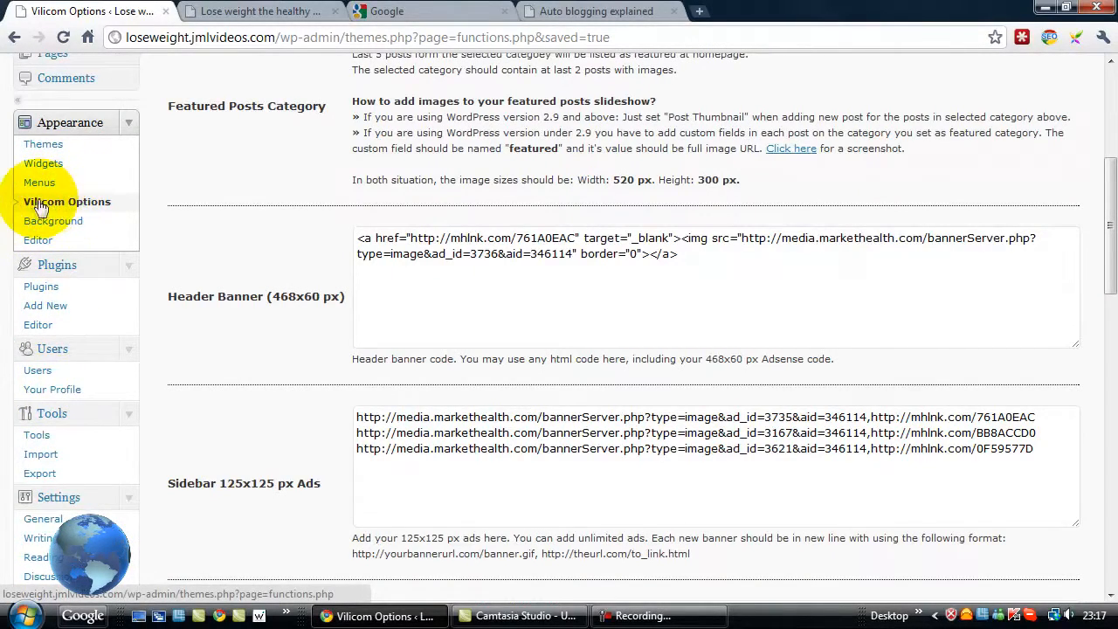
{"action": "scroll", "coordinate": [262, 262], "scroll_direction": "up", "scroll_amount": 4}
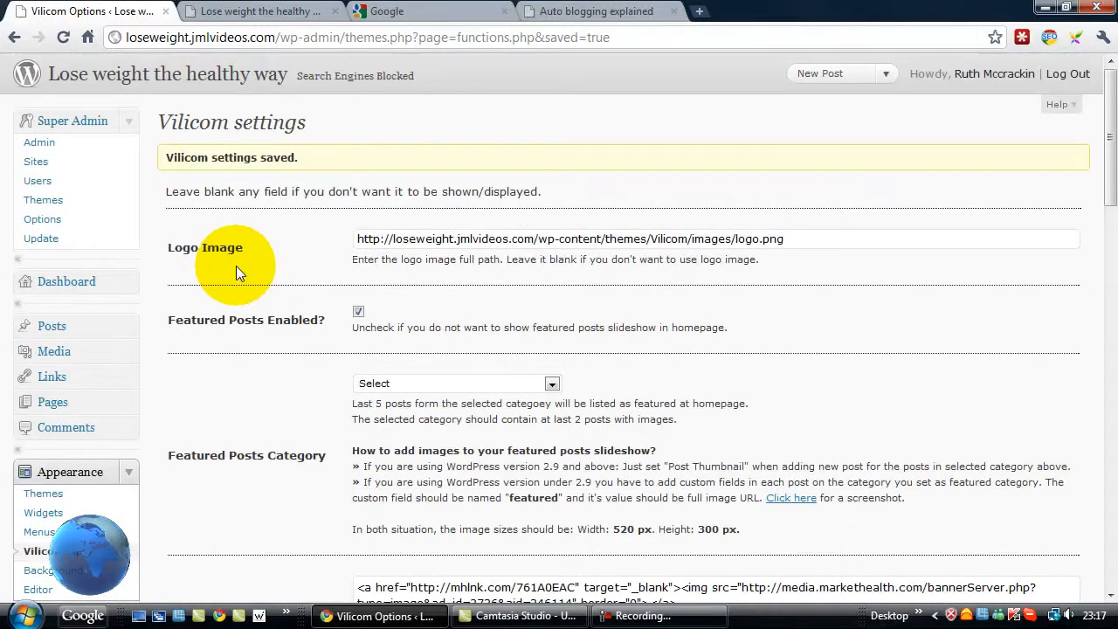
{"action": "left_click_drag", "start_coordinate": [786, 238], "coordinate": [342, 244]}
{"action": "key", "text": "Delete"}
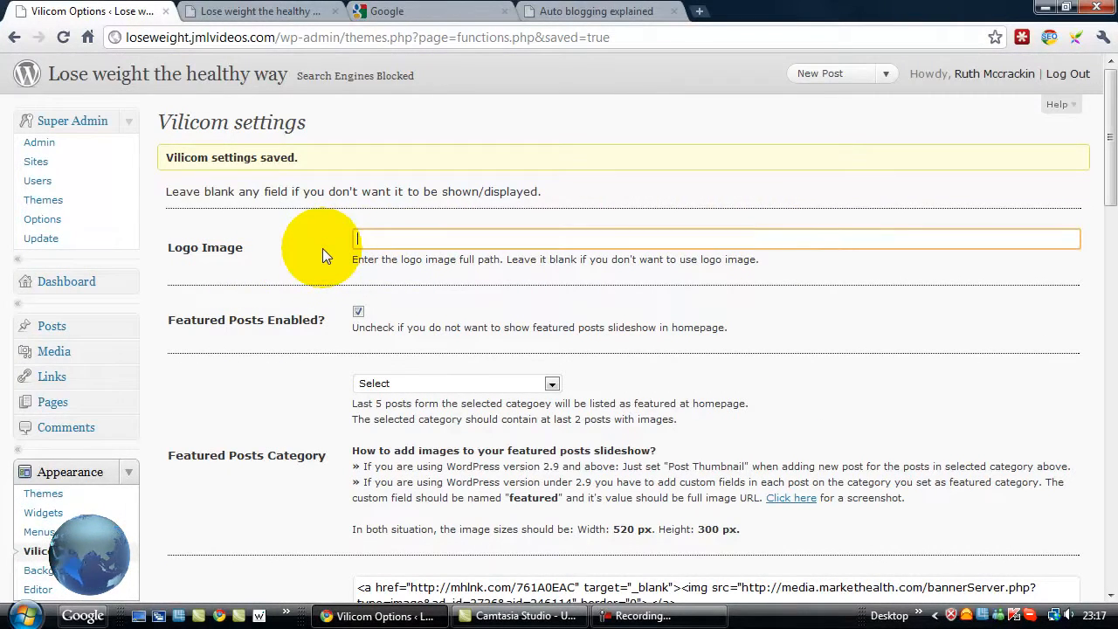
Disable the featured posts slideshow in the Vilicom settings and save the theme changes
{"action": "left_click", "coordinate": [358, 312]}
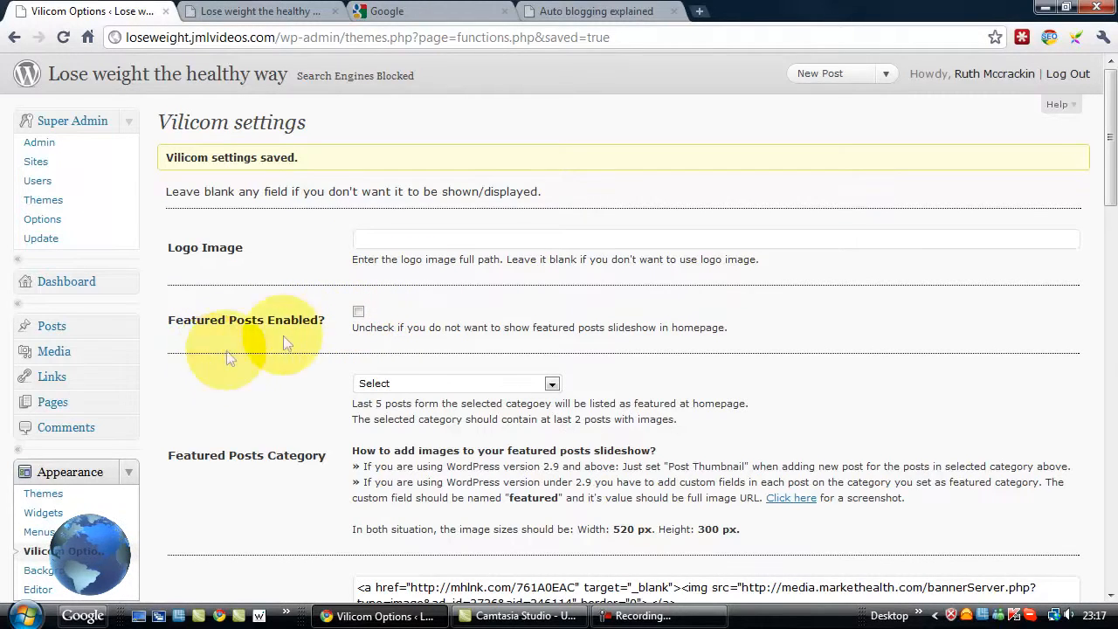
{"action": "left_click", "coordinate": [258, 11]}
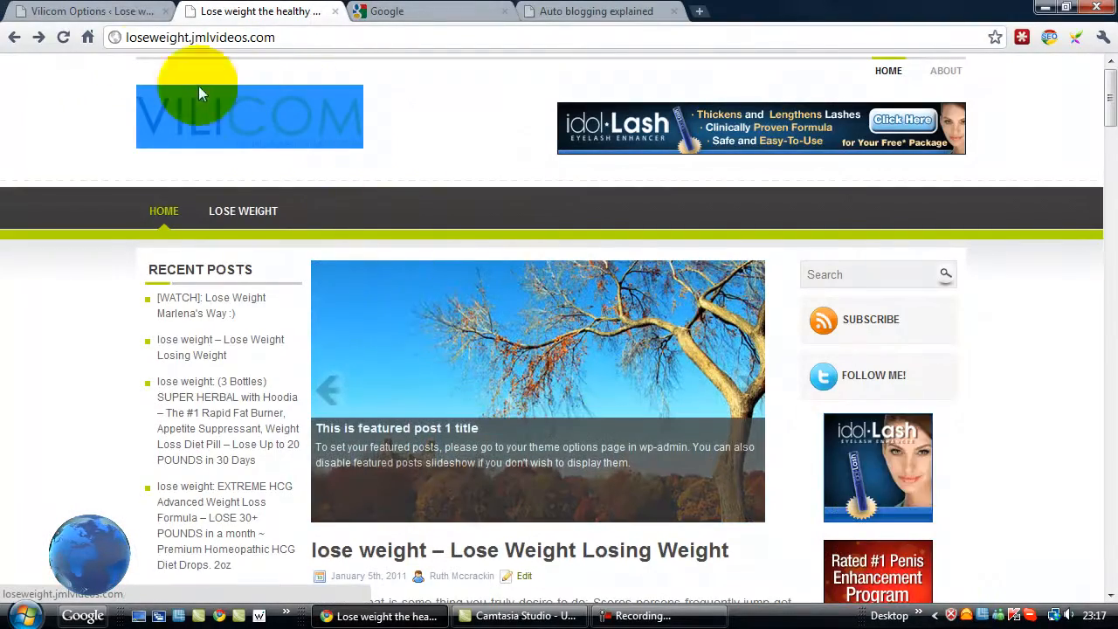
{"action": "left_click", "coordinate": [92, 11]}
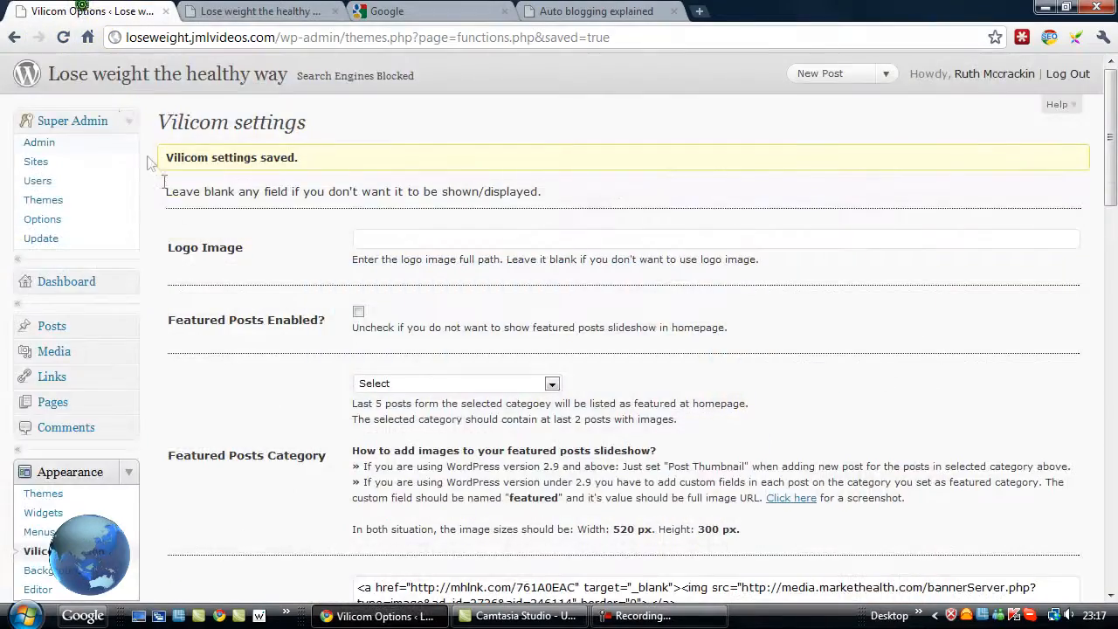
{"action": "scroll", "coordinate": [278, 277], "scroll_direction": "down", "scroll_amount": 10}
{"action": "scroll", "coordinate": [278, 276], "scroll_direction": "down", "scroll_amount": 7}
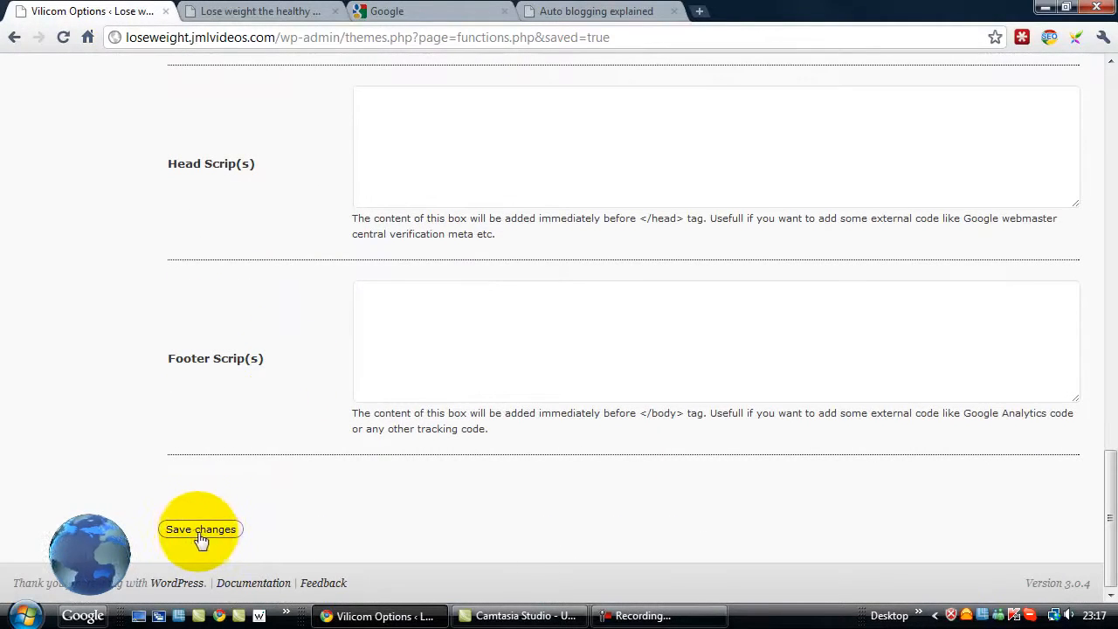
{"action": "left_click", "coordinate": [194, 529]}
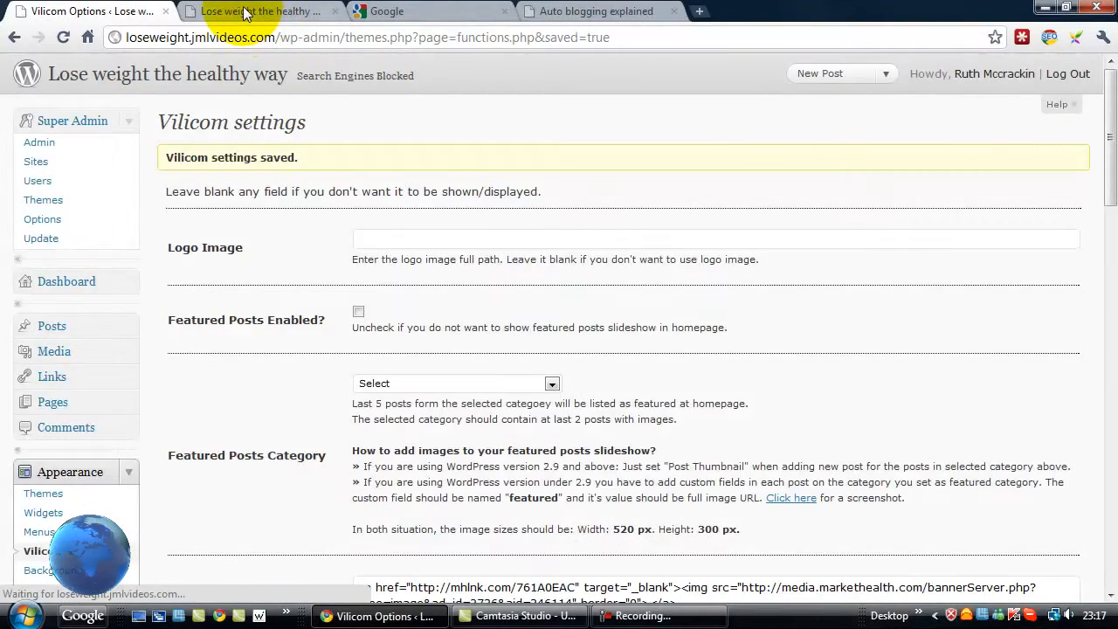
Reload the blog homepage and examine the header and the posts without the logo and slideshow
{"action": "left_click", "coordinate": [246, 12]}
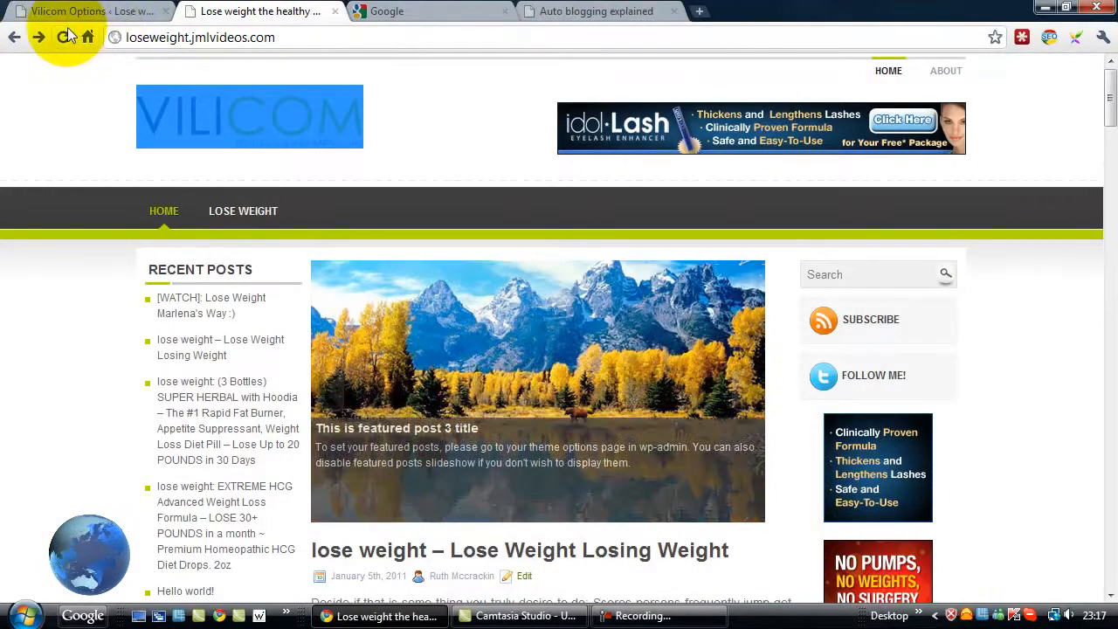
{"action": "left_click", "coordinate": [64, 36]}
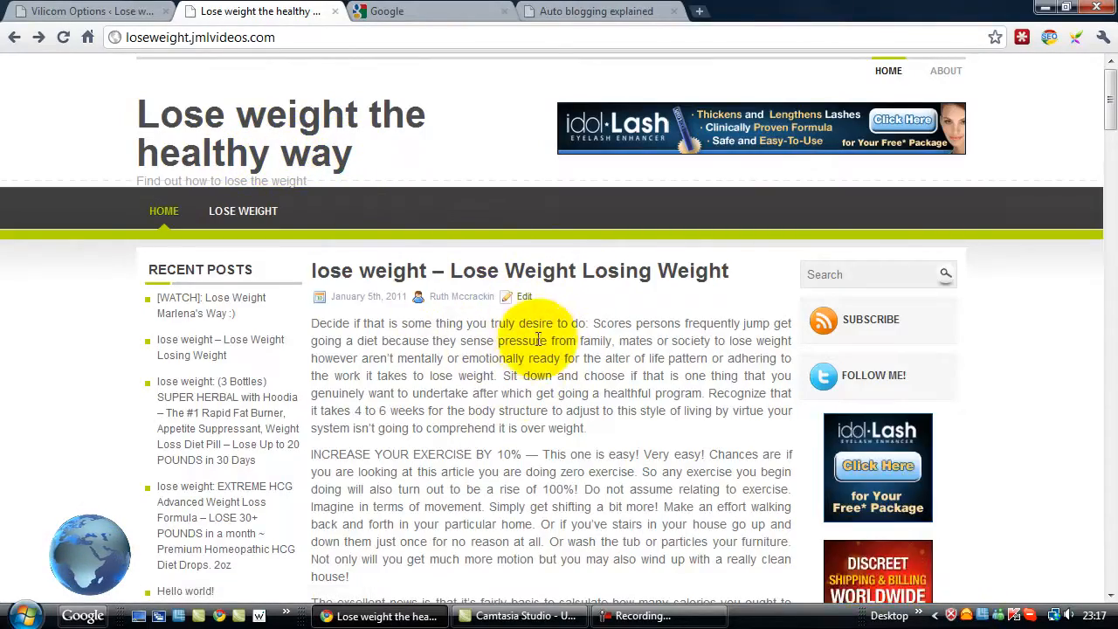
{"action": "scroll", "coordinate": [458, 323], "scroll_direction": "down", "scroll_amount": 5}
{"action": "scroll", "coordinate": [454, 330], "scroll_direction": "down", "scroll_amount": 15}
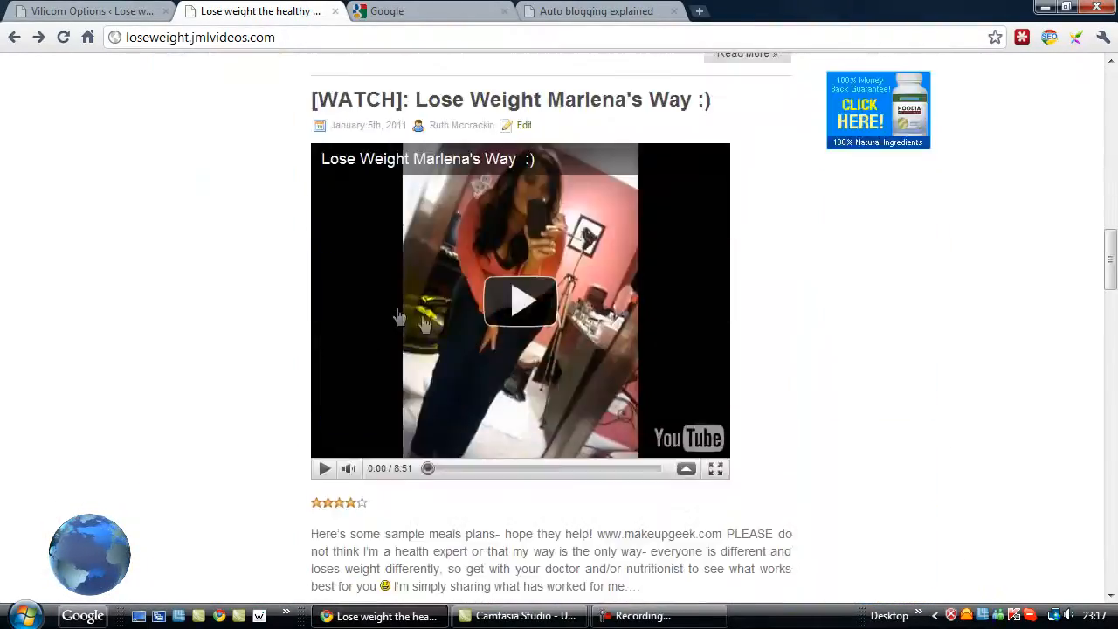
{"action": "scroll", "coordinate": [320, 310], "scroll_direction": "up", "scroll_amount": 15}
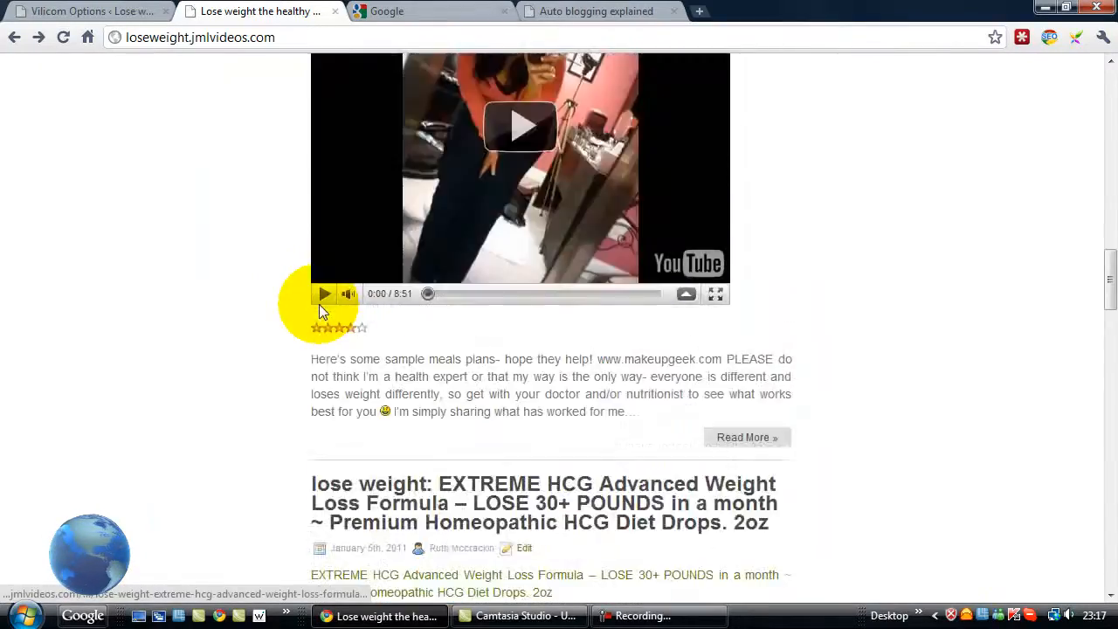
{"action": "scroll", "coordinate": [320, 309], "scroll_direction": "up", "scroll_amount": 15}
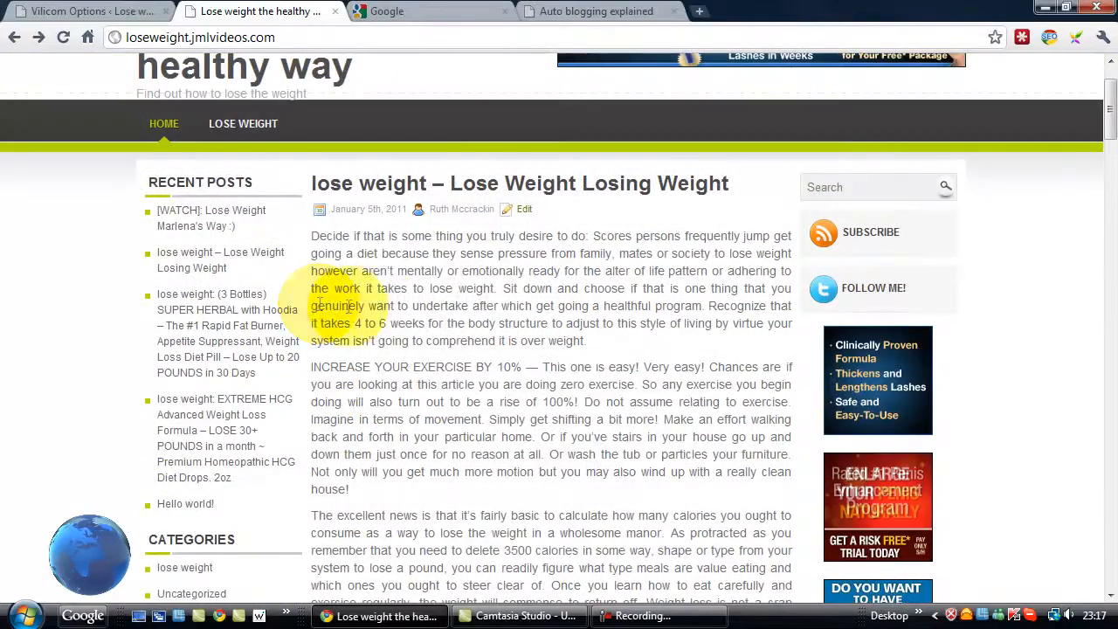
{"action": "scroll", "coordinate": [450, 337], "scroll_direction": "up", "scroll_amount": 1}
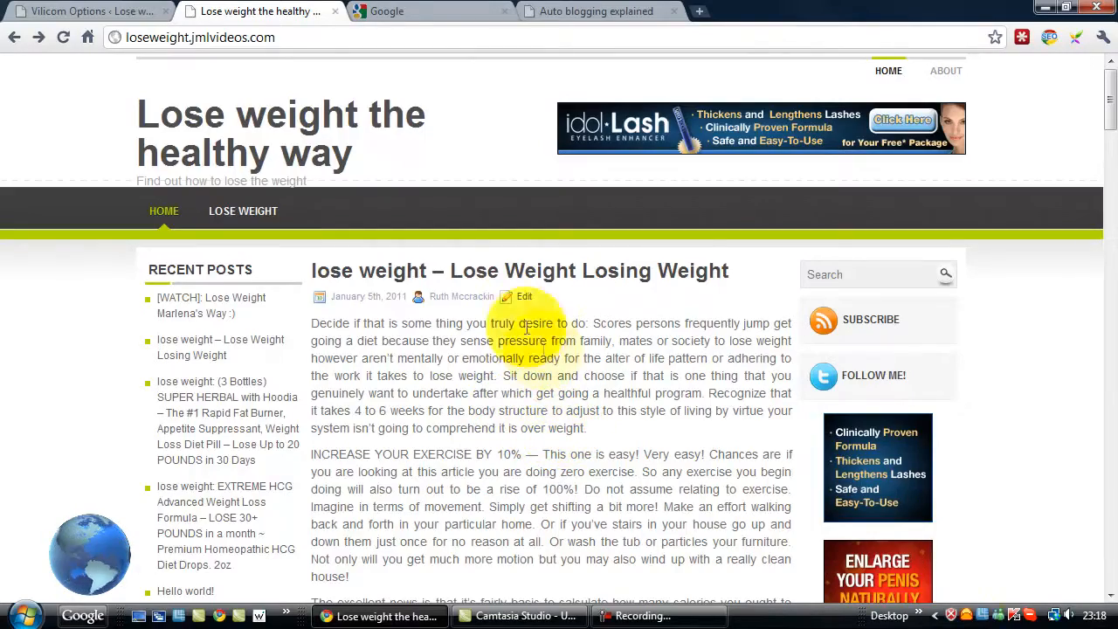
Change the Site Title to "Lose weight" in the blog's general settings and save the changes
{"action": "left_click", "coordinate": [79, 11]}
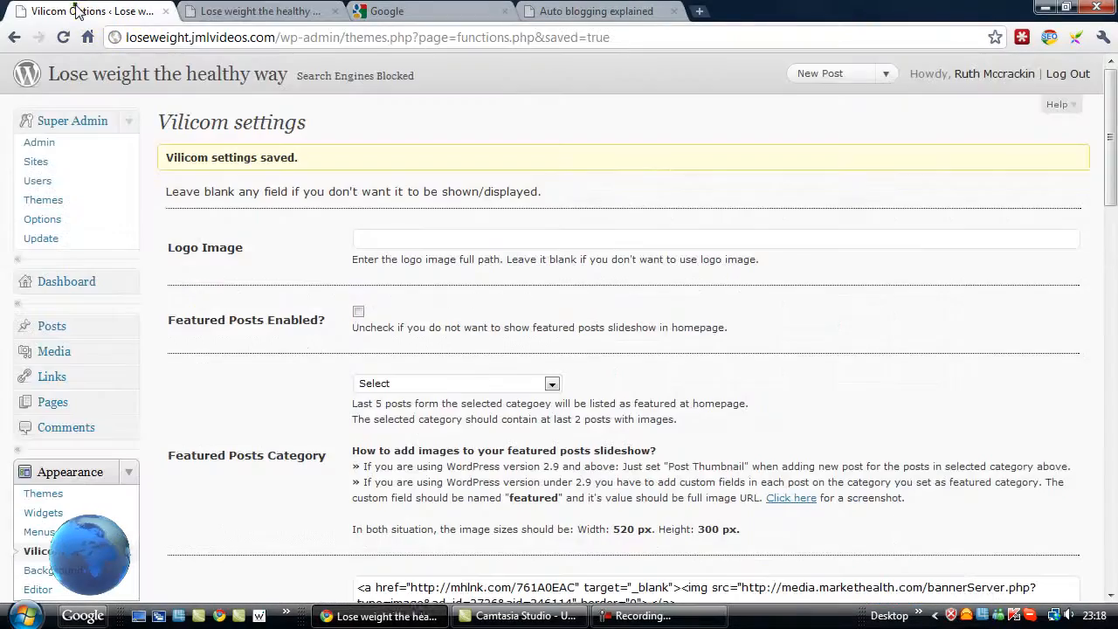
{"action": "scroll", "coordinate": [201, 336], "scroll_direction": "down", "scroll_amount": 3}
{"action": "scroll", "coordinate": [198, 339], "scroll_direction": "down", "scroll_amount": 2}
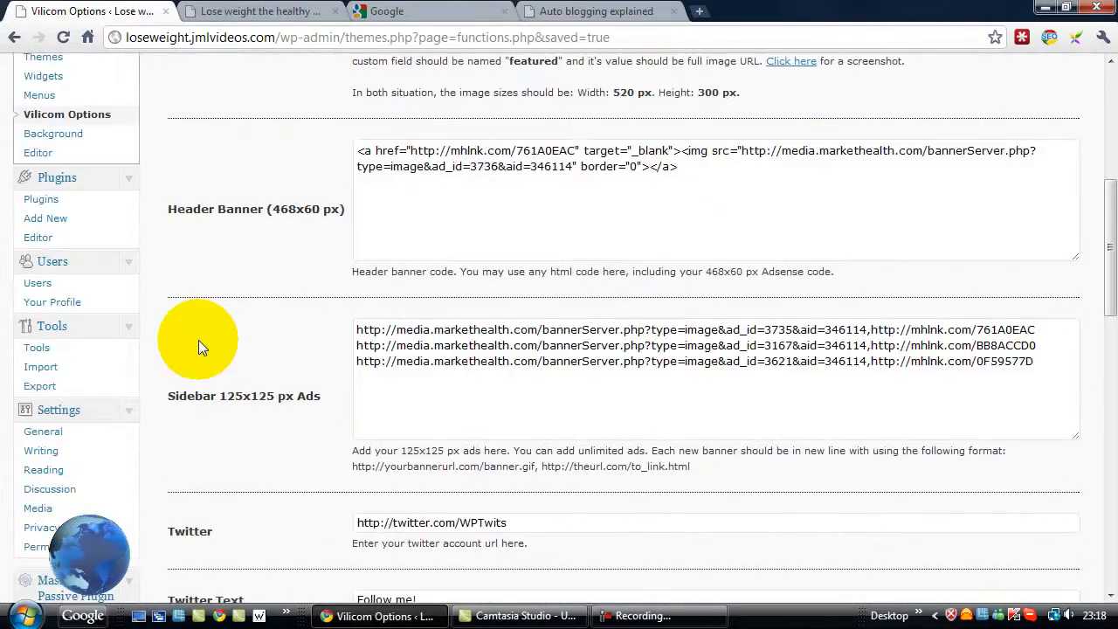
{"action": "left_click", "coordinate": [45, 434]}
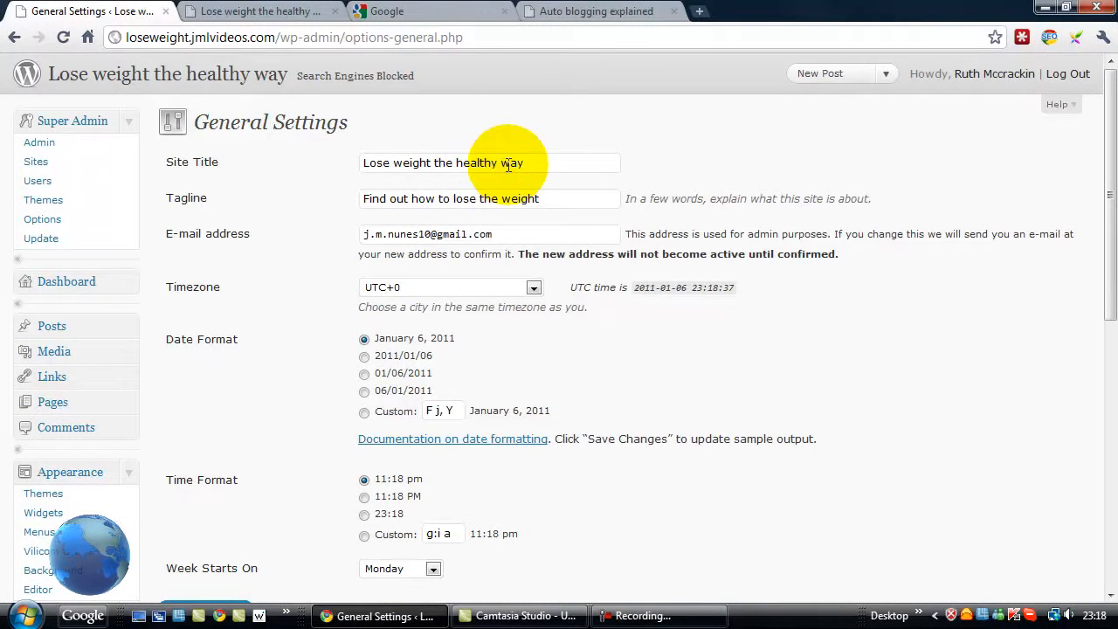
{"action": "left_click", "coordinate": [535, 166]}
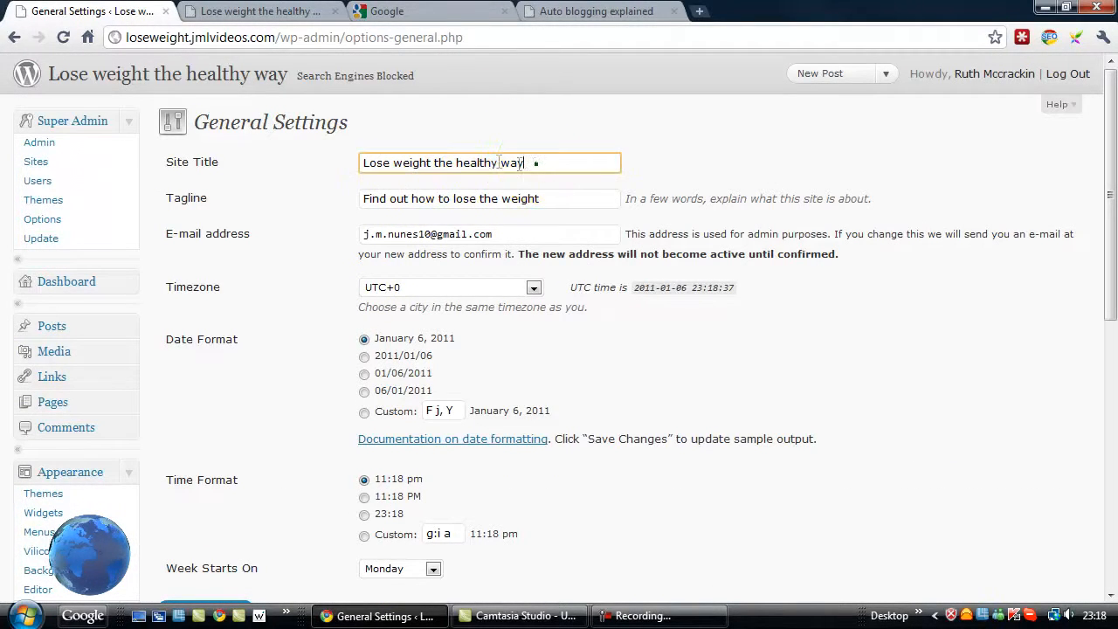
{"action": "left_click_drag", "start_coordinate": [511, 161], "coordinate": [457, 160]}
{"action": "left_click", "coordinate": [526, 159]}
{"action": "double_click", "coordinate": [518, 161]}
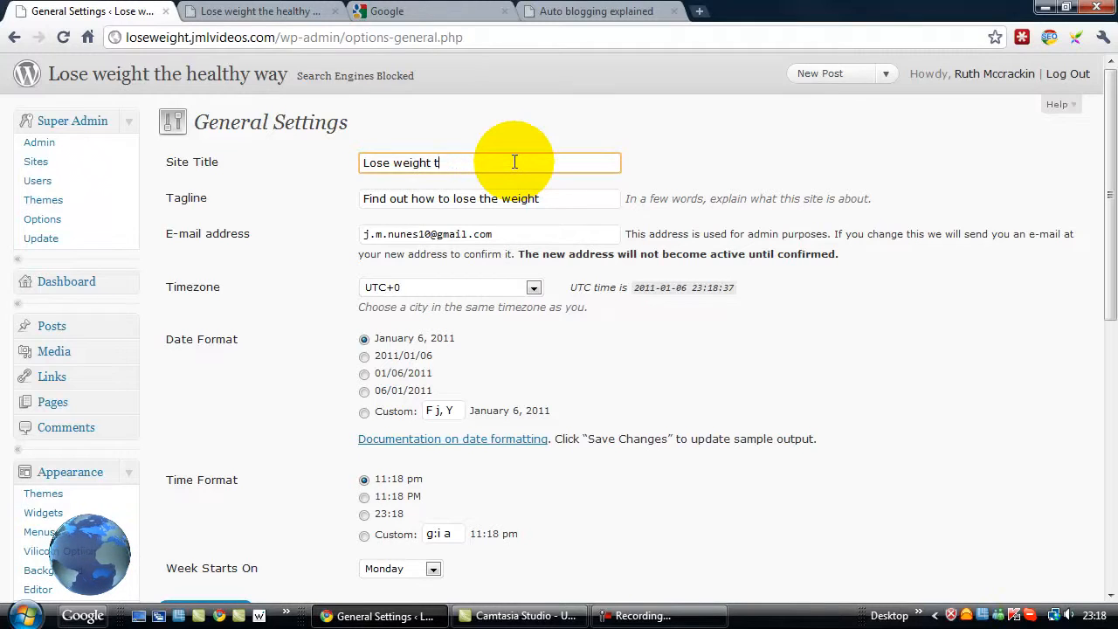
{"action": "left_click", "coordinate": [684, 152]}
{"action": "scroll", "coordinate": [306, 277], "scroll_direction": "down", "scroll_amount": 7}
{"action": "scroll", "coordinate": [269, 261], "scroll_direction": "up", "scroll_amount": 3}
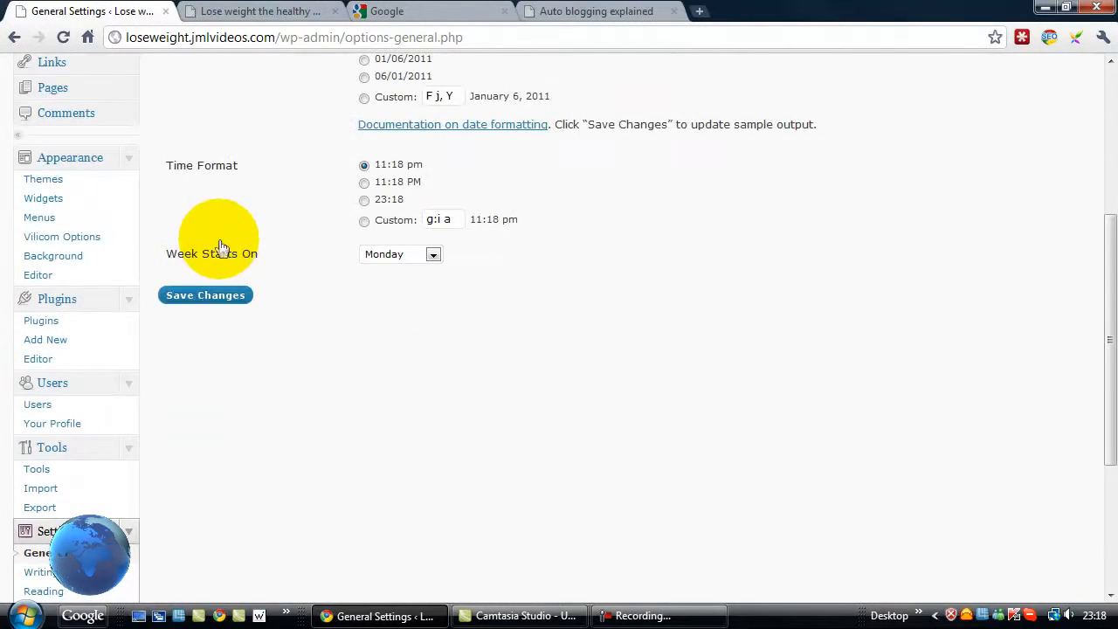
{"action": "left_click", "coordinate": [205, 296]}
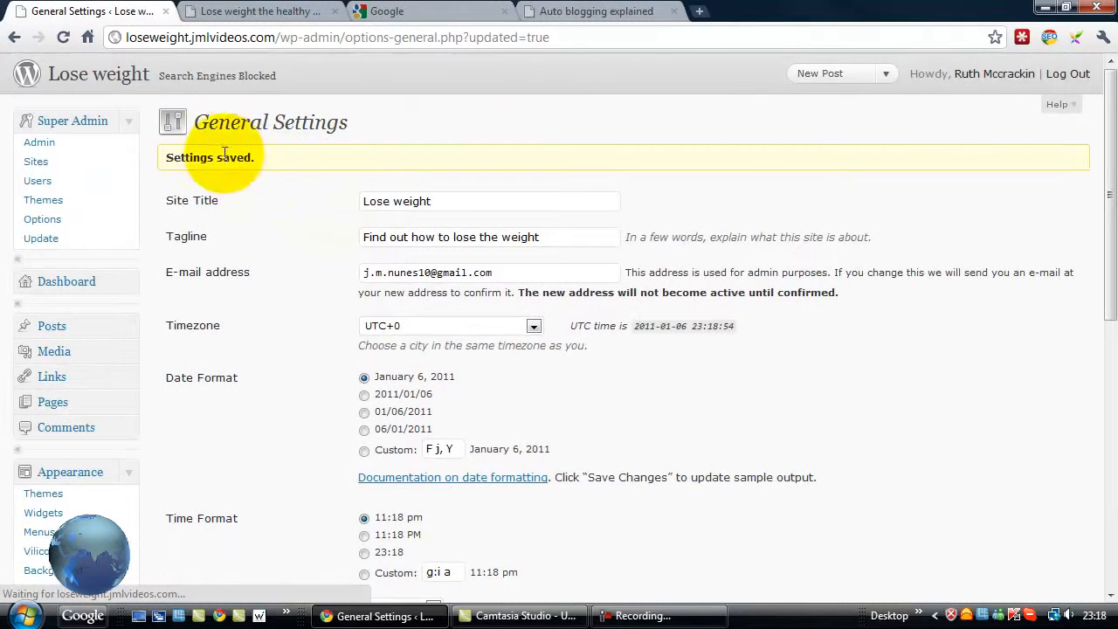
Reload the blog homepage to check its title, view the feed behind the Subscribe link and return to the homepage
{"action": "left_click", "coordinate": [253, 11]}
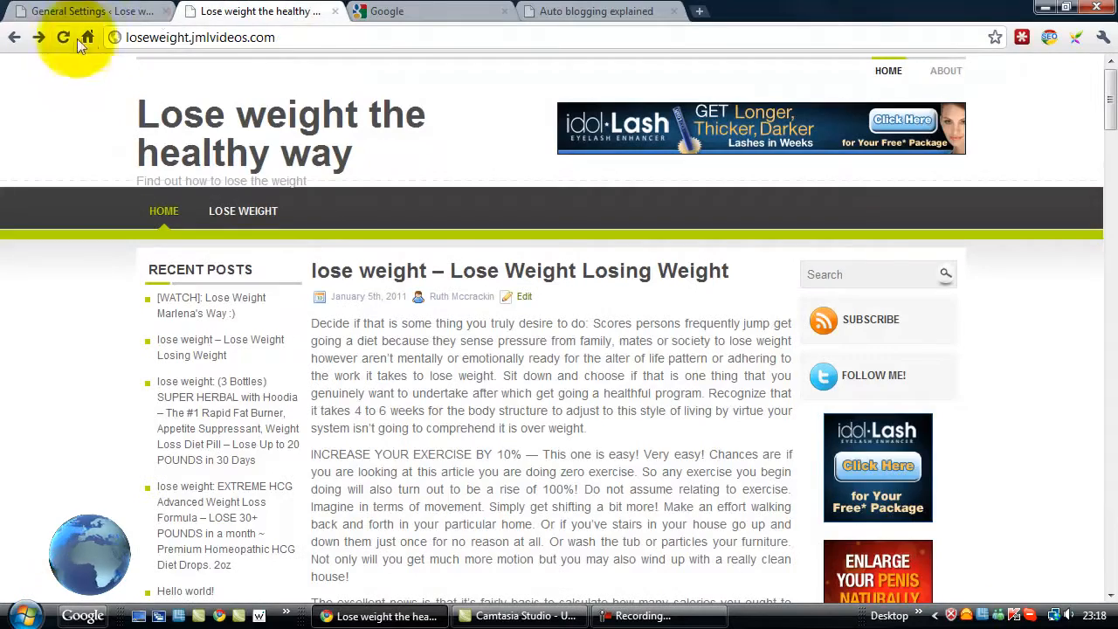
{"action": "left_click", "coordinate": [63, 38]}
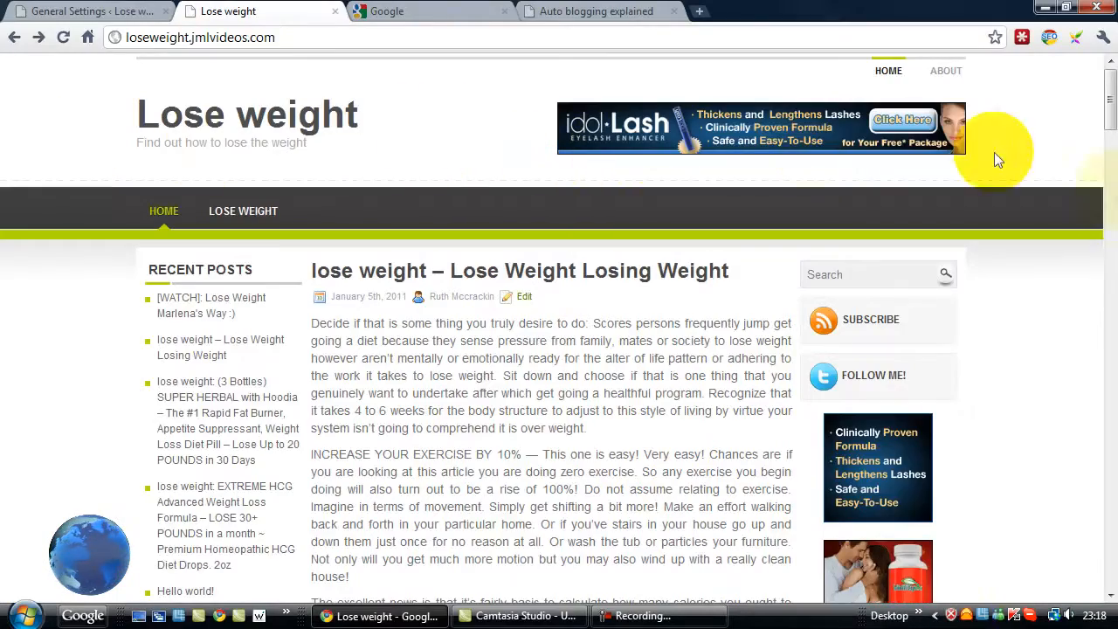
{"action": "mouse_move", "coordinate": [1107, 96]}
{"action": "left_mouse_down"}
{"action": "mouse_move", "coordinate": [1109, 536]}
{"action": "mouse_move", "coordinate": [1107, 96]}
{"action": "left_mouse_up"}
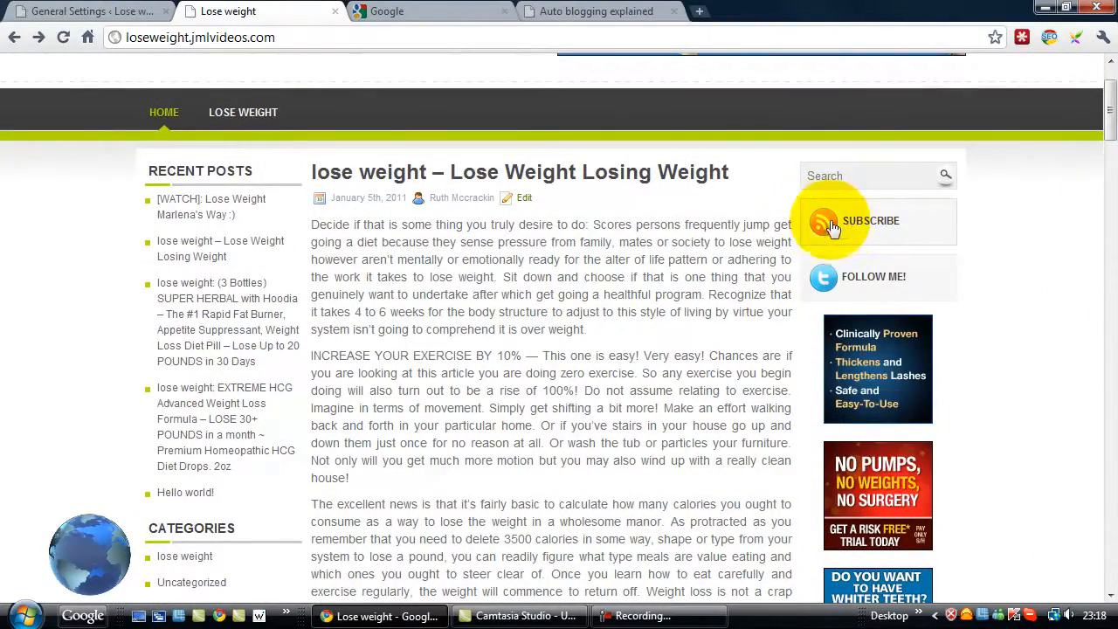
{"action": "left_click", "coordinate": [851, 225]}
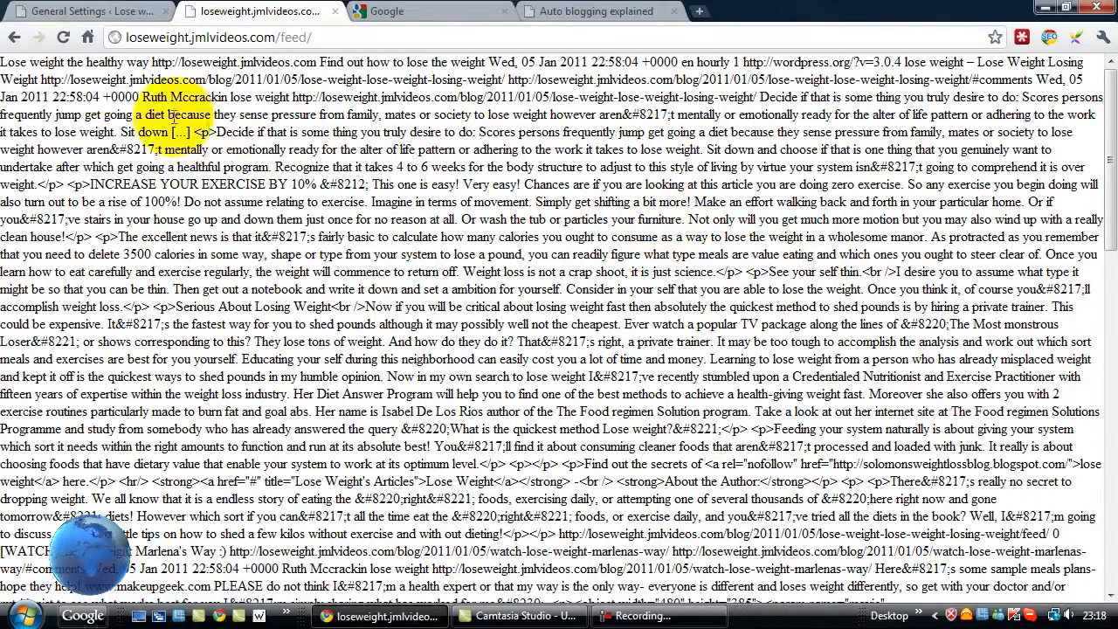
{"action": "left_click", "coordinate": [14, 37]}
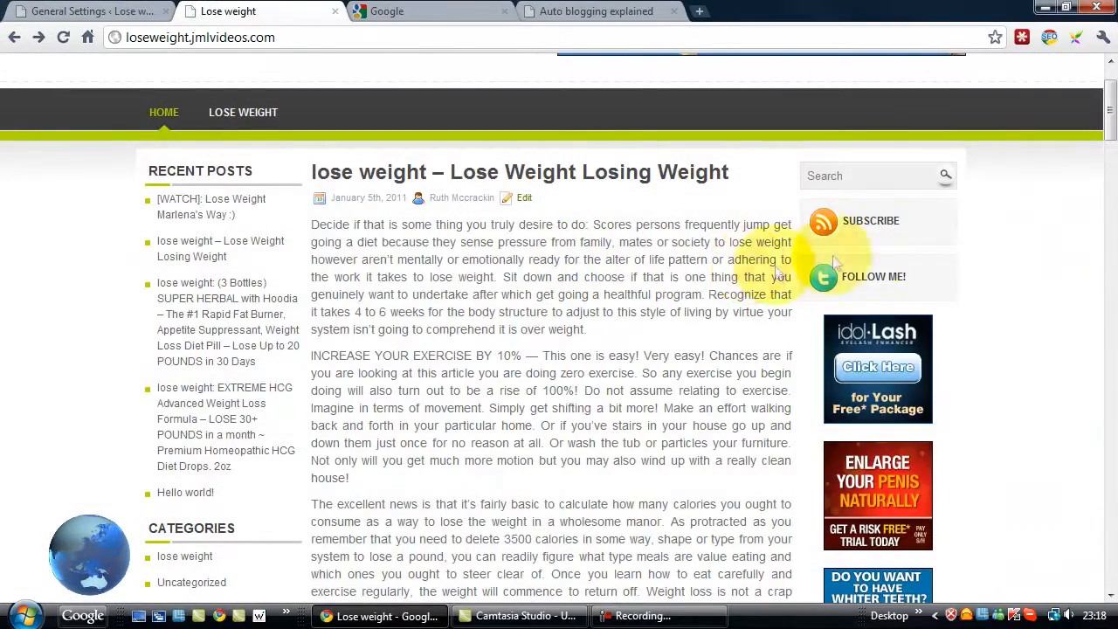
Open FeedBurner from the product list in the Google Account settings
{"action": "left_click", "coordinate": [403, 11]}
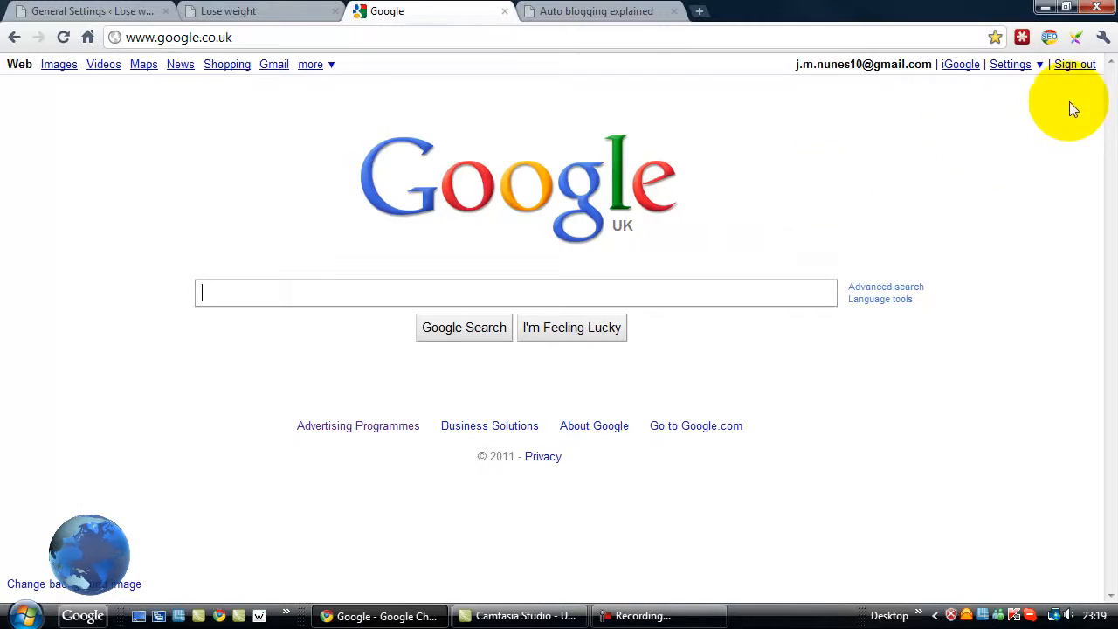
{"action": "left_click", "coordinate": [1040, 67]}
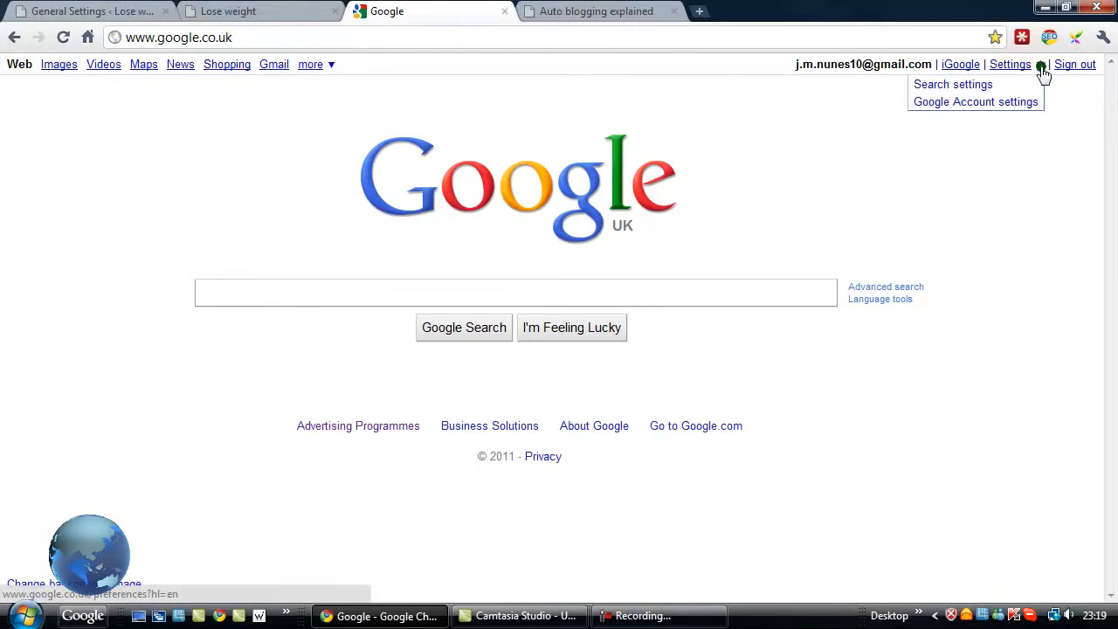
{"action": "left_click", "coordinate": [961, 106]}
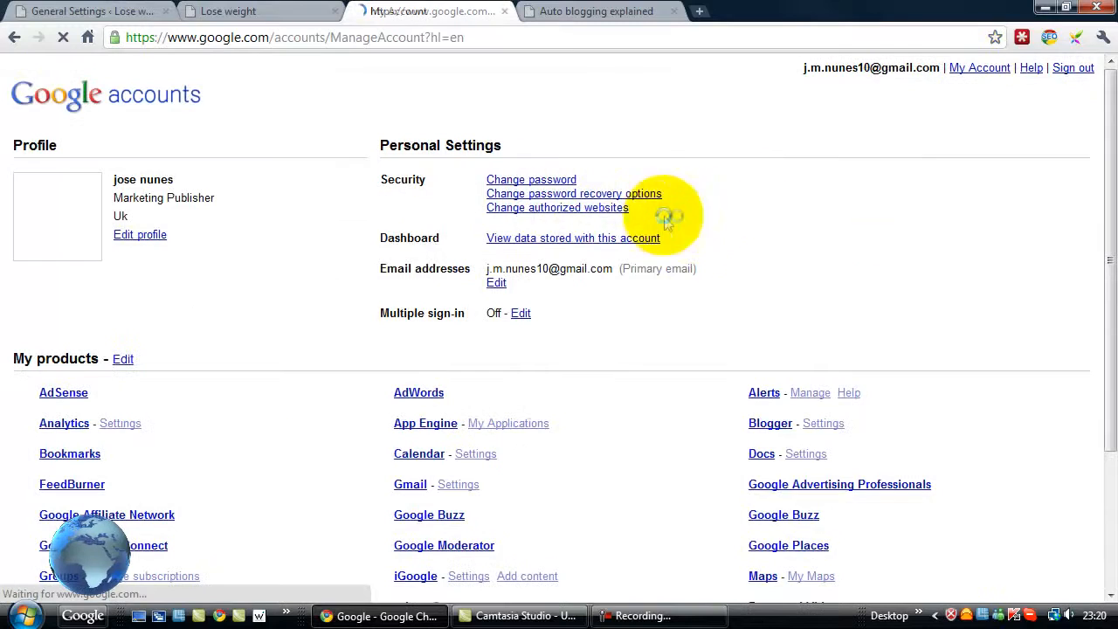
{"action": "scroll", "coordinate": [367, 279], "scroll_direction": "down", "scroll_amount": 2}
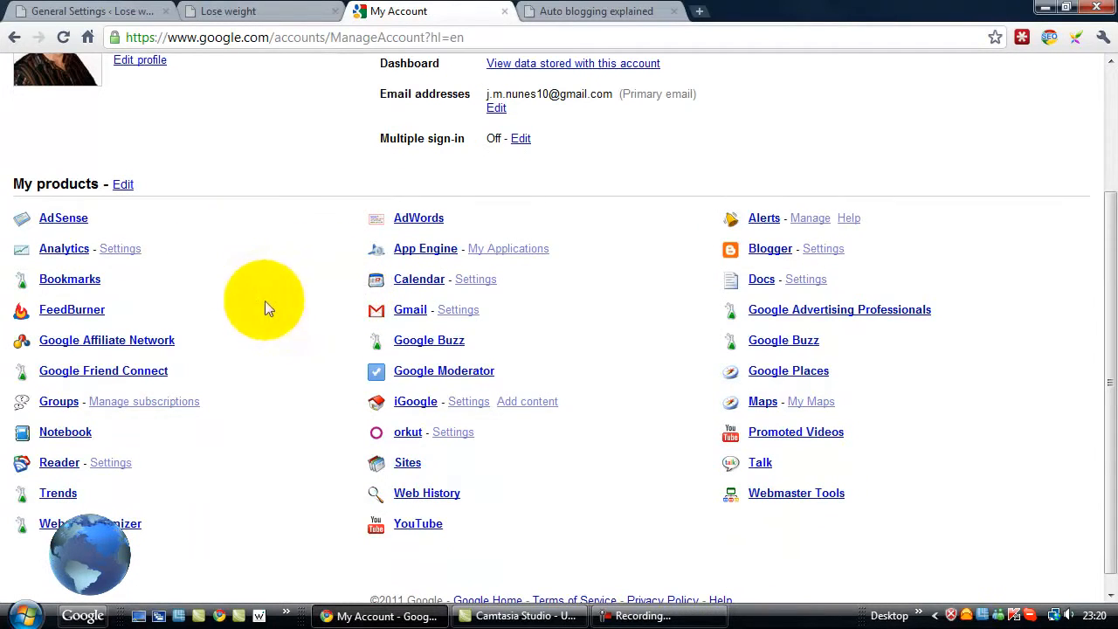
{"action": "left_click", "coordinate": [74, 310]}
{"action": "left_click", "coordinate": [220, 309]}
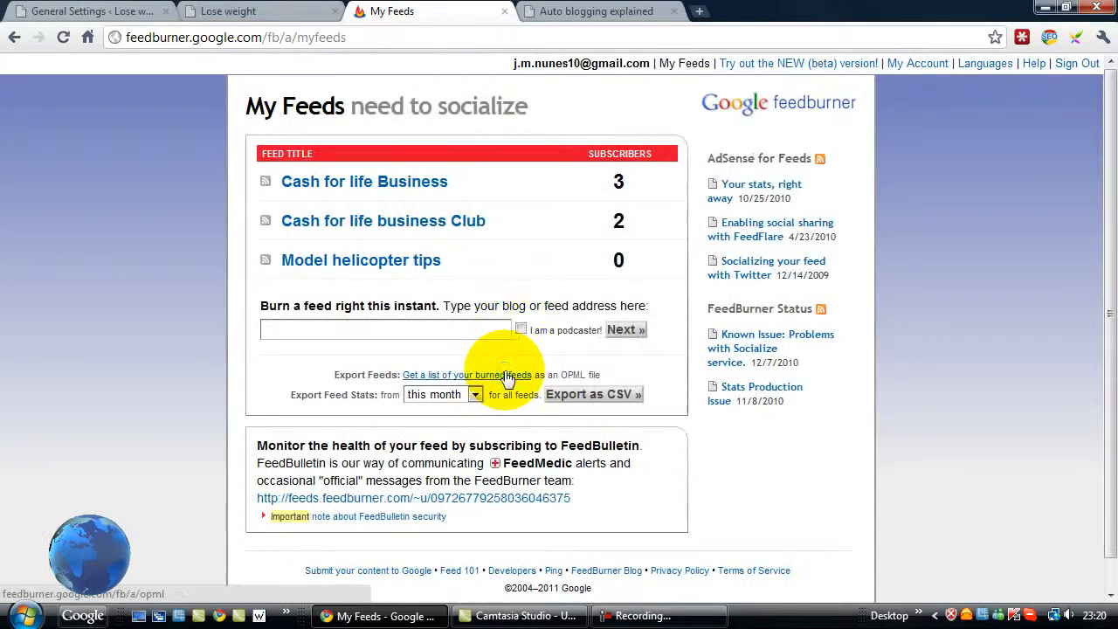
View the overview in FeedBurner's new beta version and return to the old interface
{"action": "left_click", "coordinate": [418, 335]}
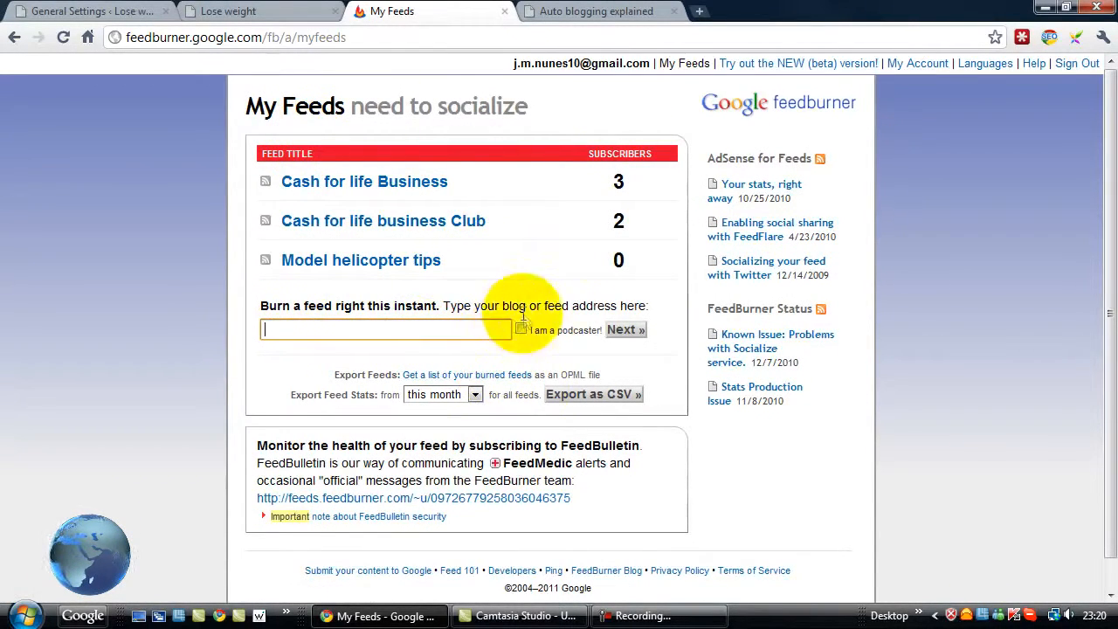
{"action": "left_click", "coordinate": [758, 63]}
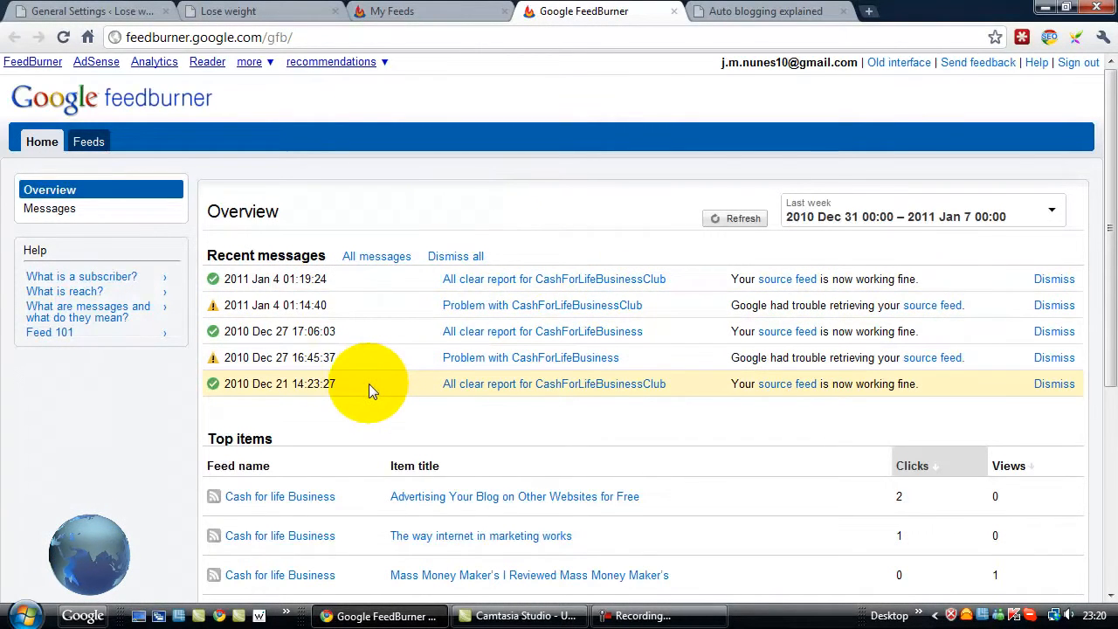
{"action": "scroll", "coordinate": [369, 385], "scroll_direction": "down", "scroll_amount": 4}
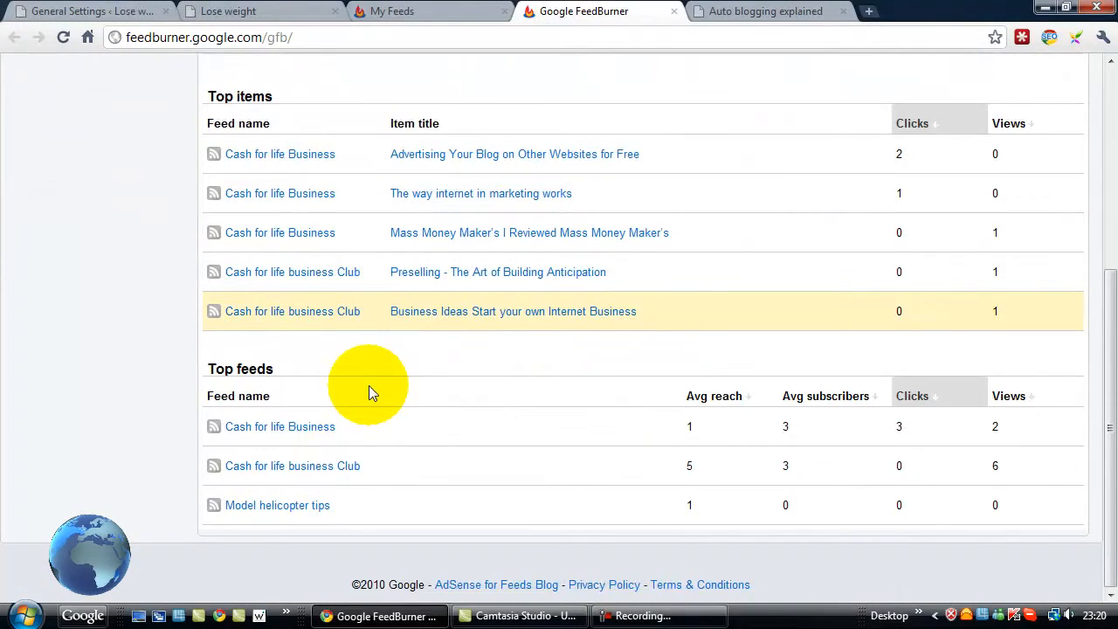
{"action": "scroll", "coordinate": [369, 385], "scroll_direction": "up", "scroll_amount": 4}
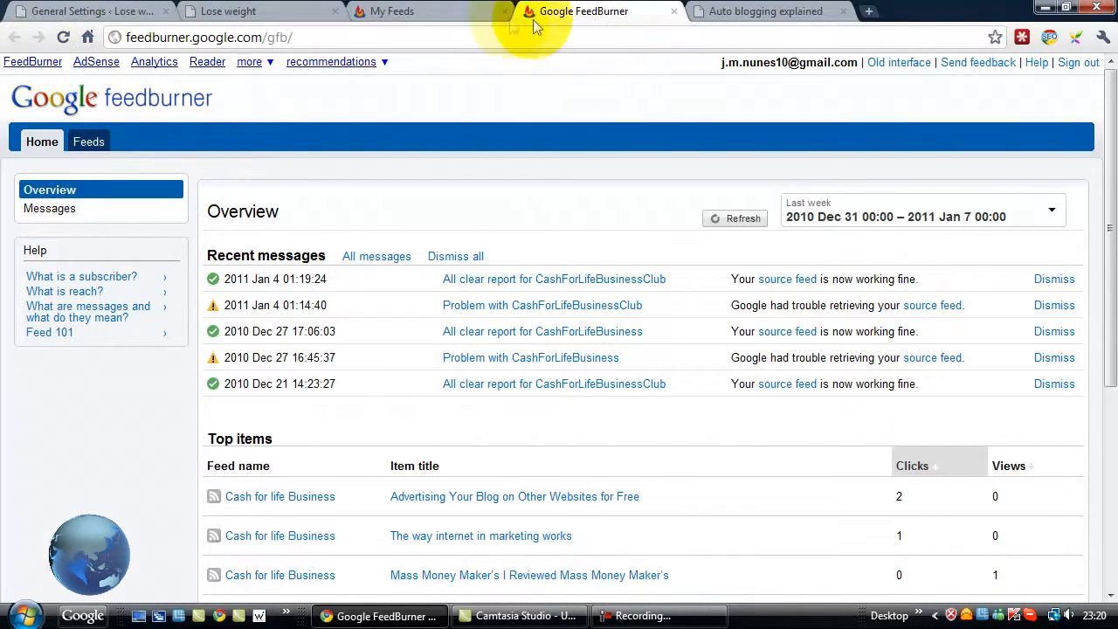
{"action": "left_click", "coordinate": [897, 63]}
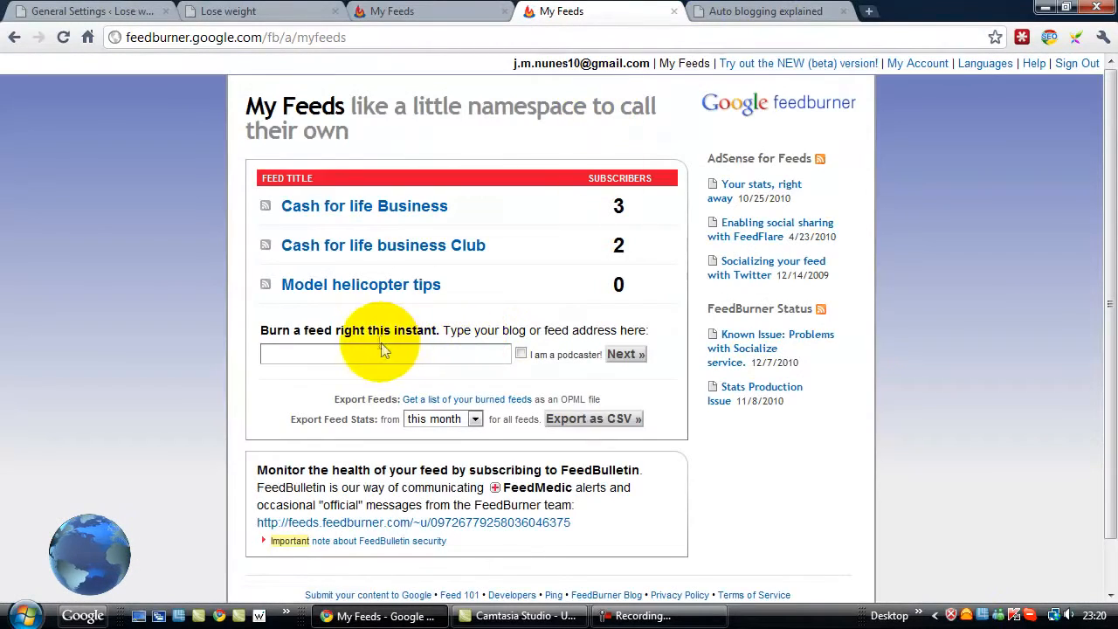
{"action": "left_click", "coordinate": [383, 349]}
{"action": "left_click", "coordinate": [223, 13]}
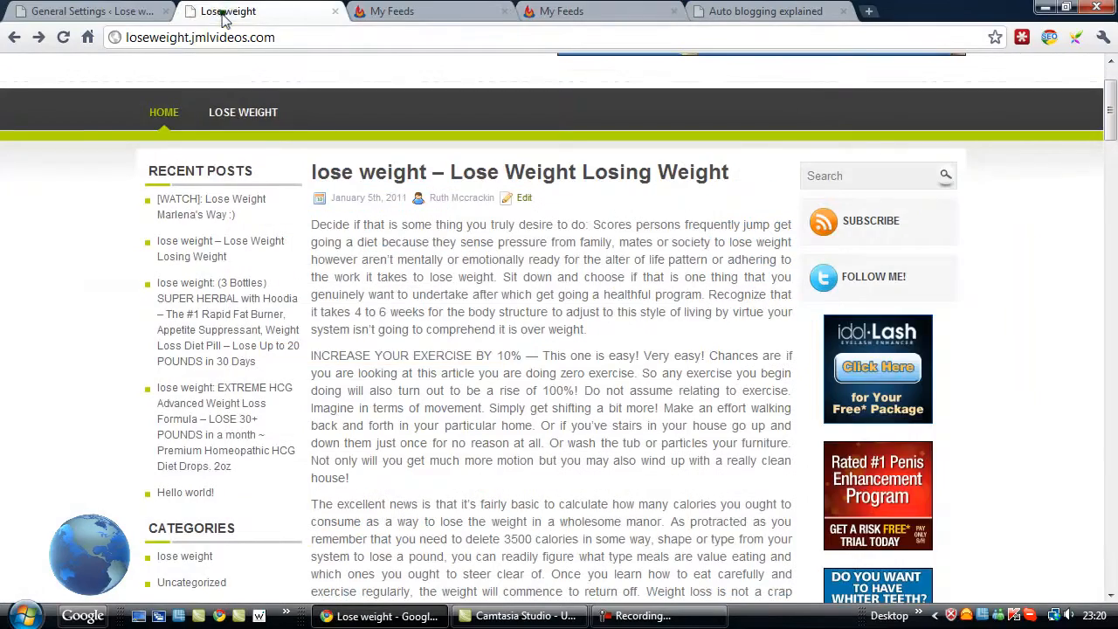
{"action": "left_click_drag", "start_coordinate": [283, 38], "coordinate": [122, 37]}
{"action": "right_click", "coordinate": [133, 38]}
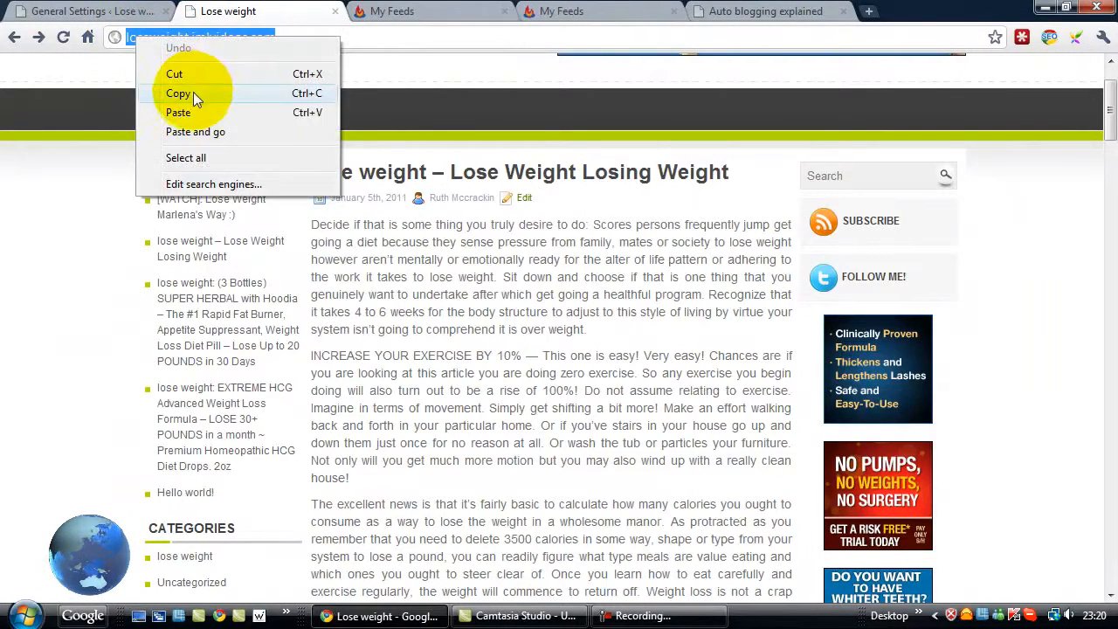
{"action": "left_click", "coordinate": [193, 92]}
{"action": "left_click", "coordinate": [546, 13]}
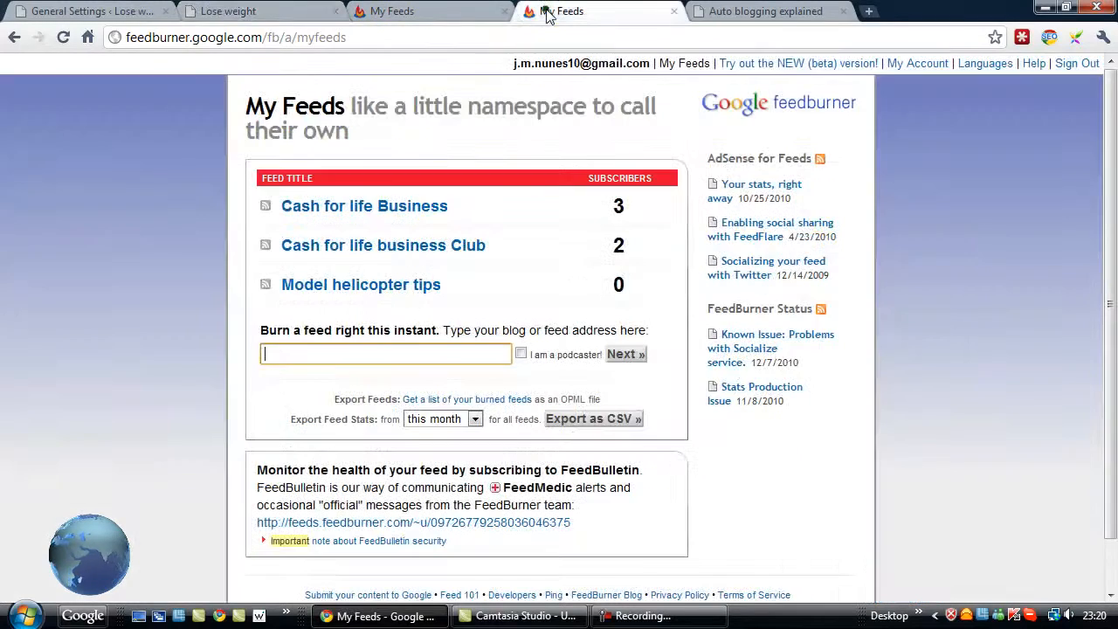
{"action": "right_click", "coordinate": [325, 349]}
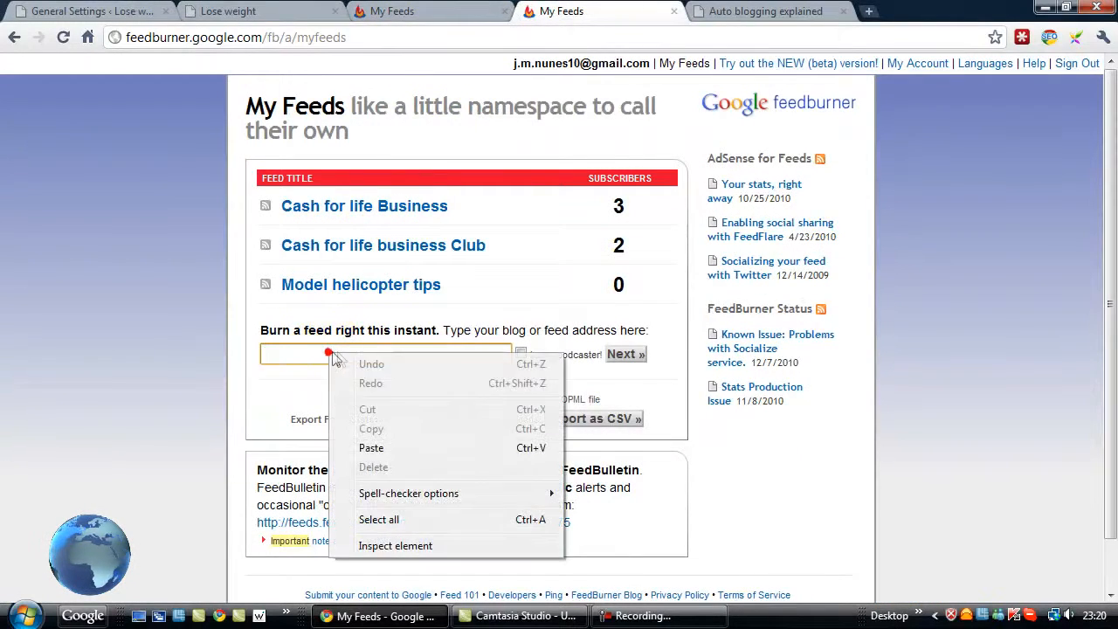
{"action": "left_click", "coordinate": [372, 447]}
Submit the blog address with the podcaster option enabled and use the Lose weight RSS feed as the source
{"action": "left_click", "coordinate": [521, 353]}
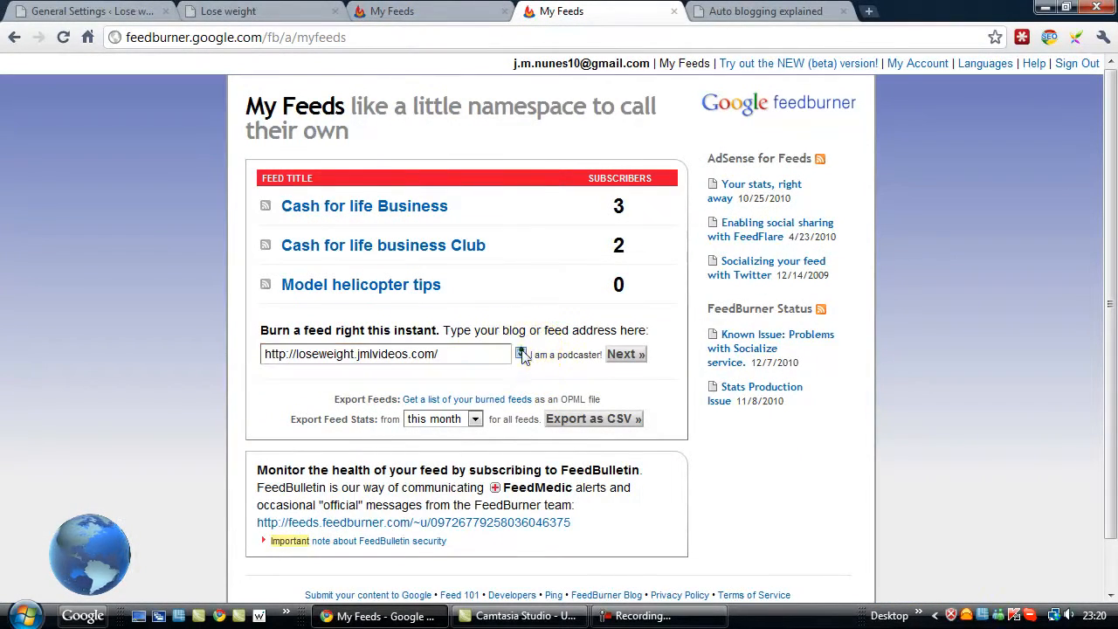
{"action": "left_click", "coordinate": [624, 353]}
{"action": "left_click", "coordinate": [479, 312]}
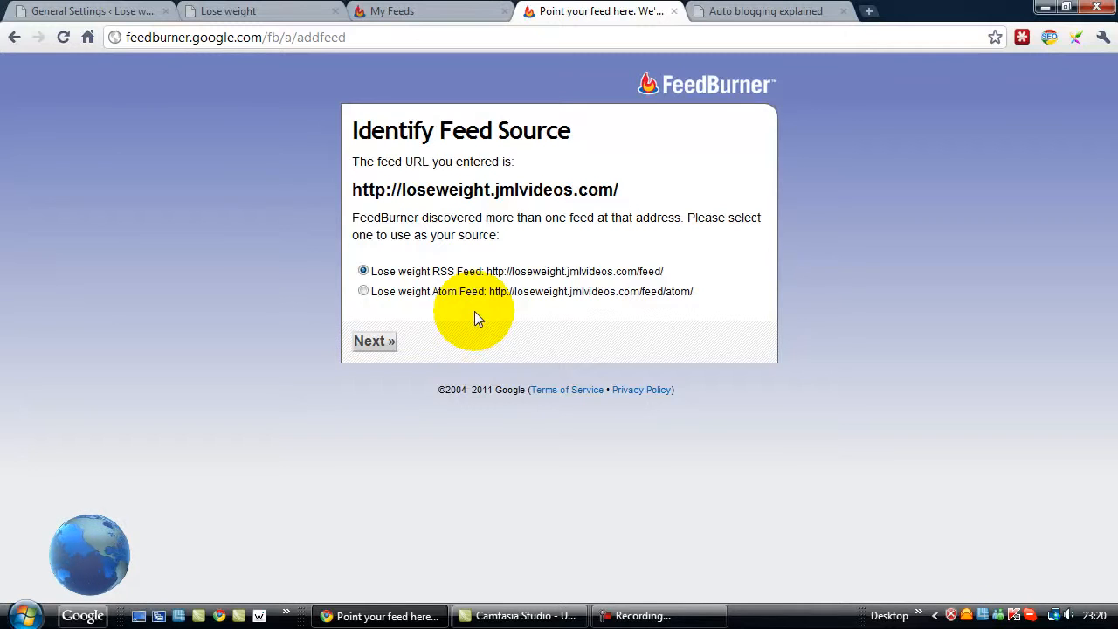
{"action": "left_click", "coordinate": [372, 340]}
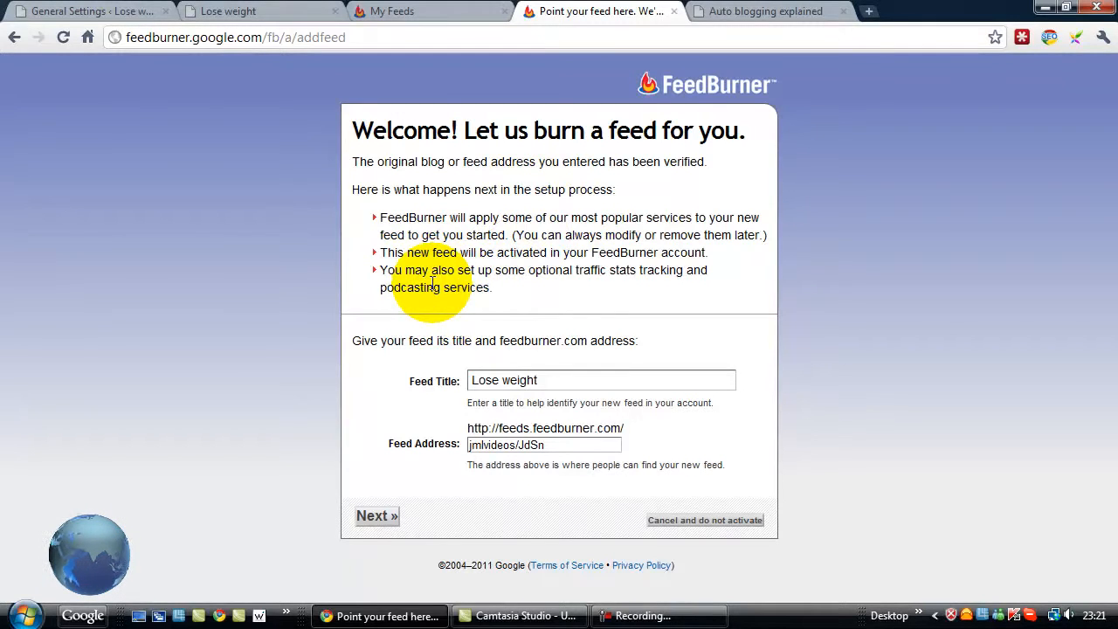
Copy the feed address "jmlvideos/JdSn" into a new WordPad document and move its window aside
{"action": "left_click_drag", "start_coordinate": [562, 447], "coordinate": [462, 446]}
{"action": "right_click", "coordinate": [478, 444]}
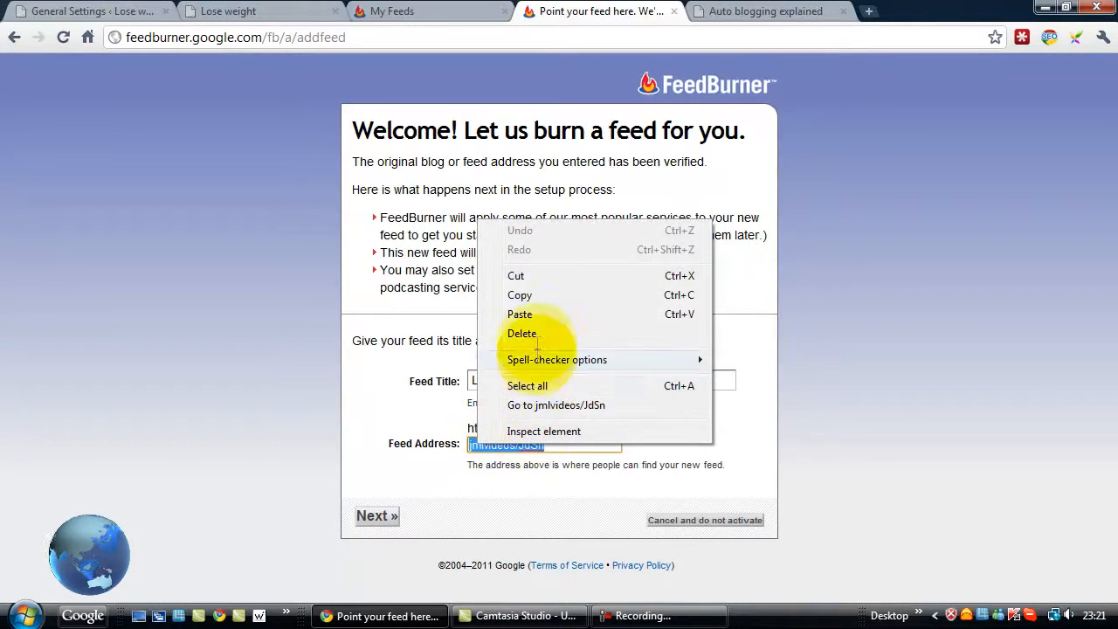
{"action": "left_click", "coordinate": [537, 294]}
{"action": "left_click", "coordinate": [28, 616]}
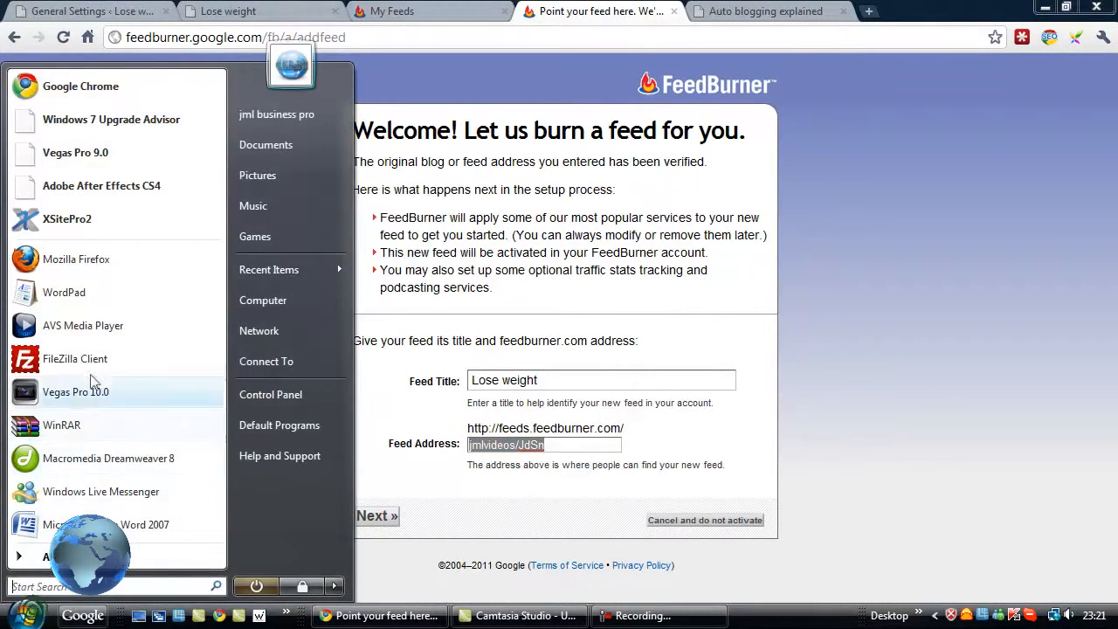
{"action": "left_click", "coordinate": [87, 289]}
{"action": "right_click", "coordinate": [337, 296]}
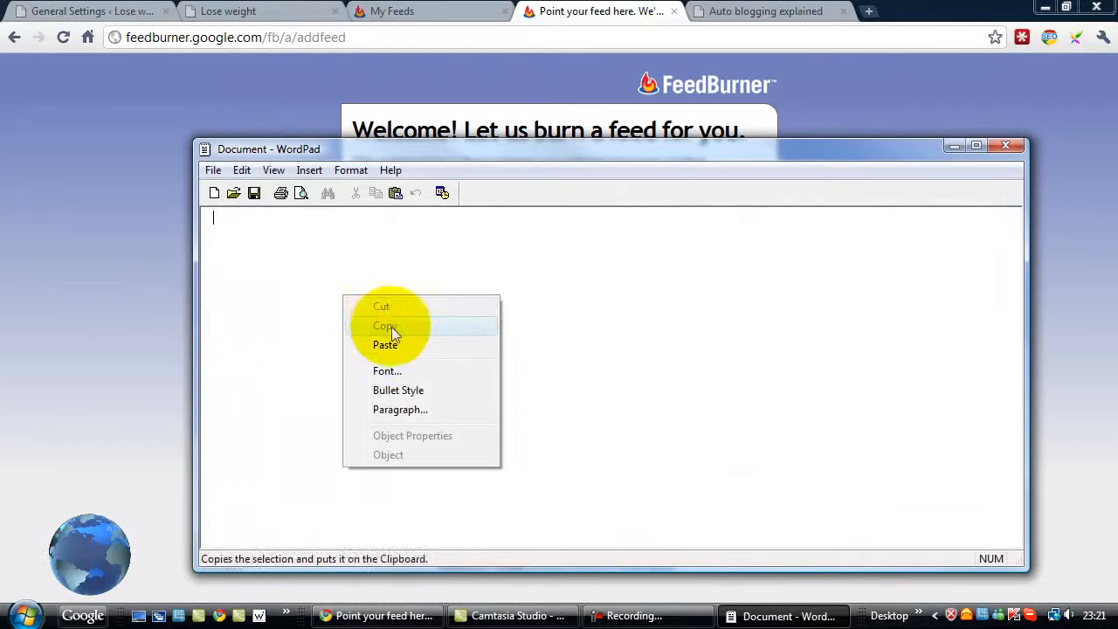
{"action": "left_click", "coordinate": [387, 342]}
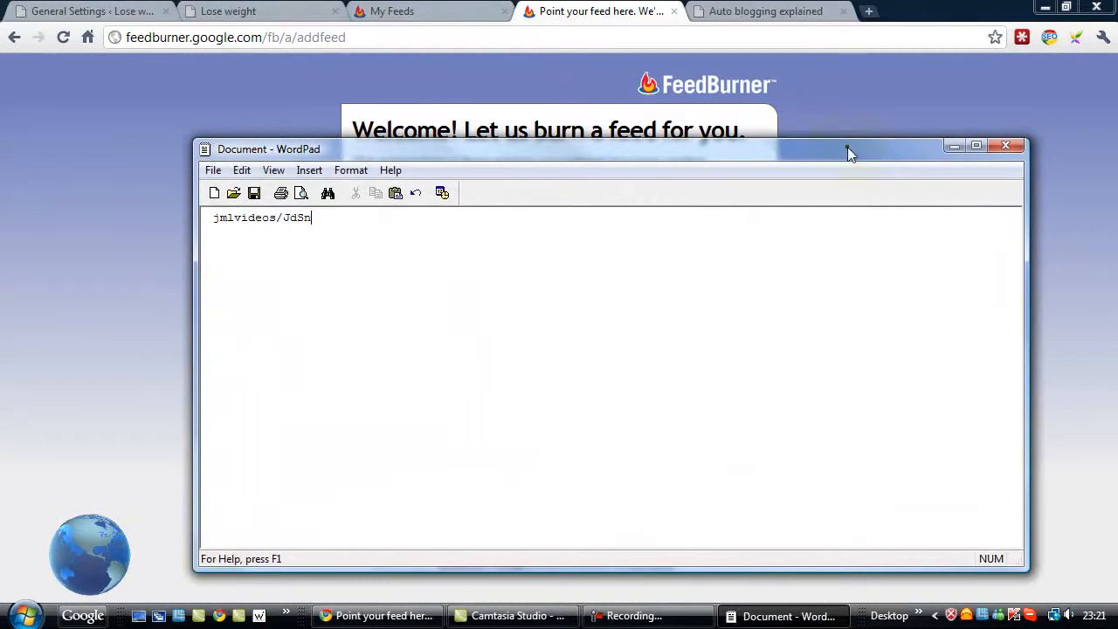
{"action": "left_click_drag", "start_coordinate": [847, 148], "coordinate": [0, 148]}
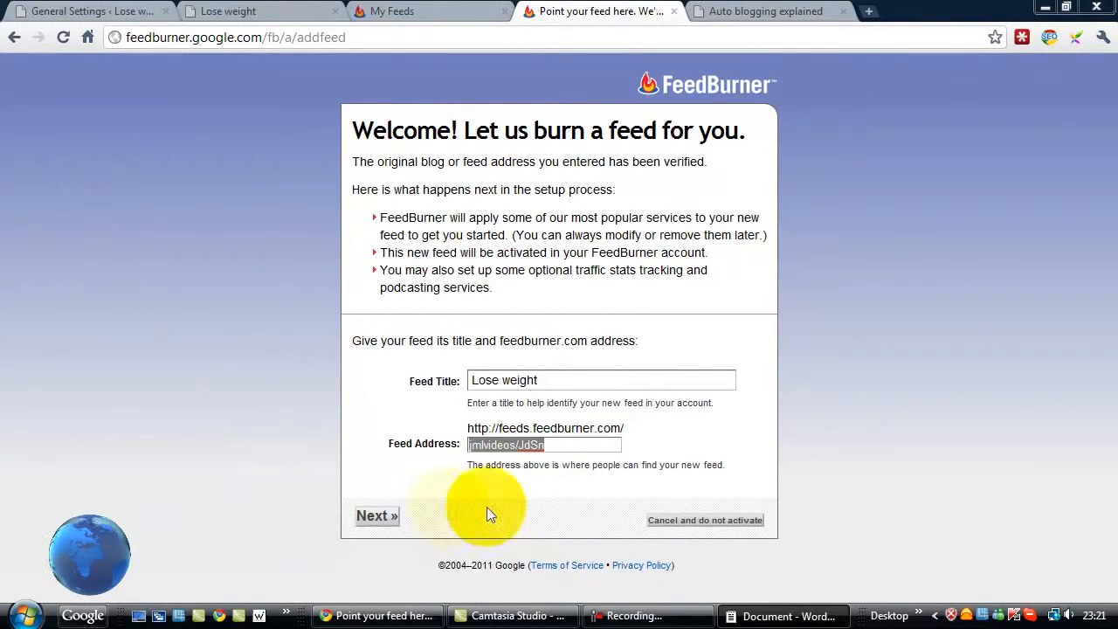
{"action": "left_click", "coordinate": [371, 516]}
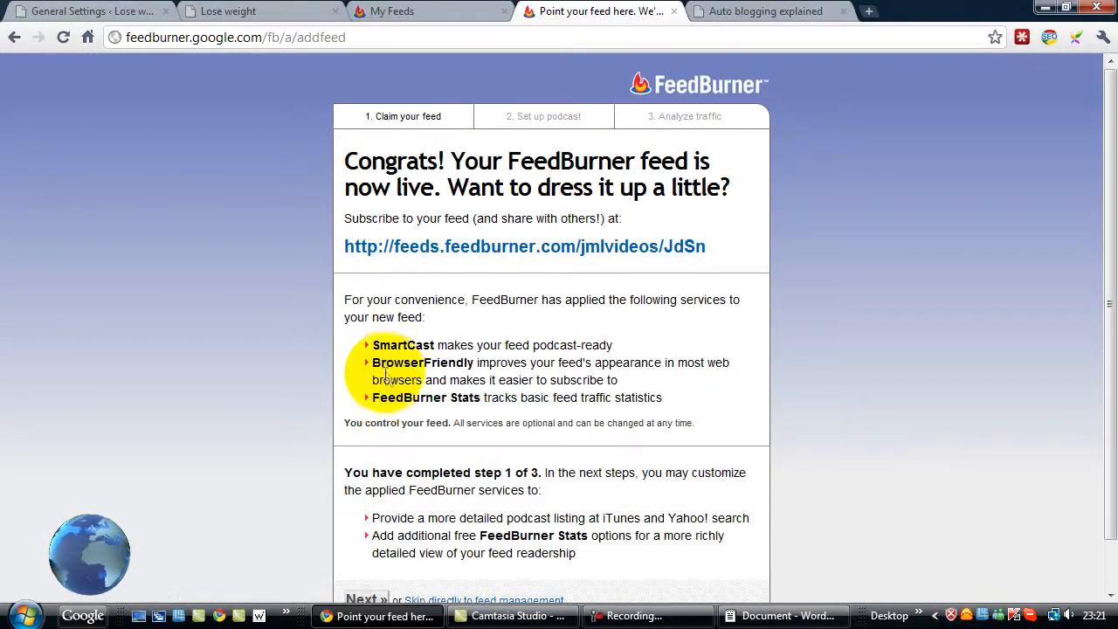
{"action": "left_click_drag", "start_coordinate": [730, 248], "coordinate": [330, 245]}
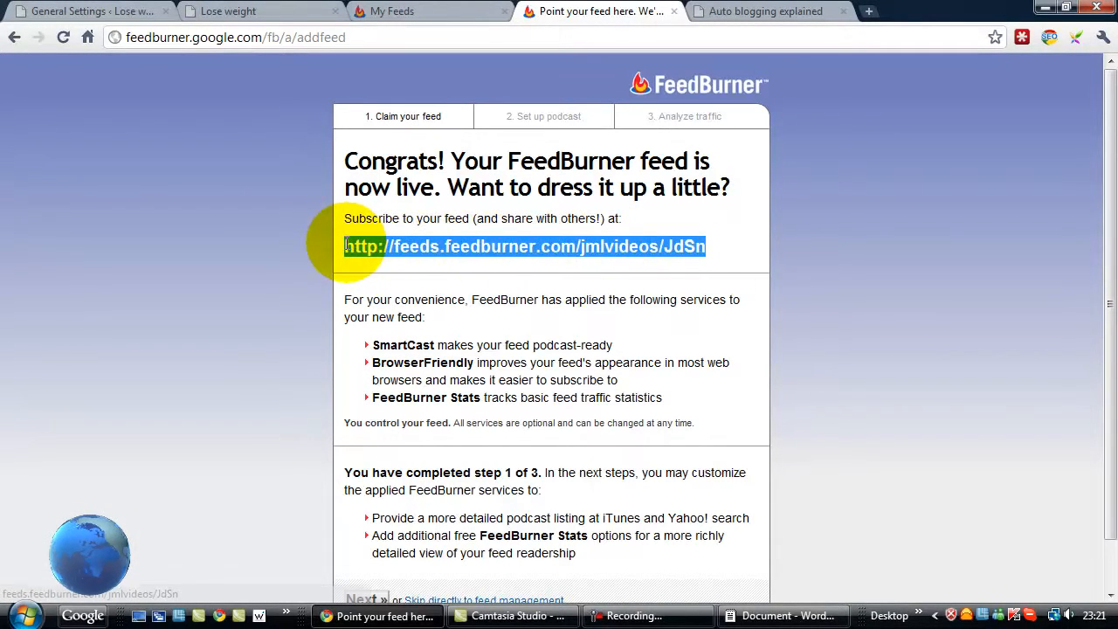
{"action": "right_click", "coordinate": [359, 244]}
{"action": "left_click", "coordinate": [404, 349]}
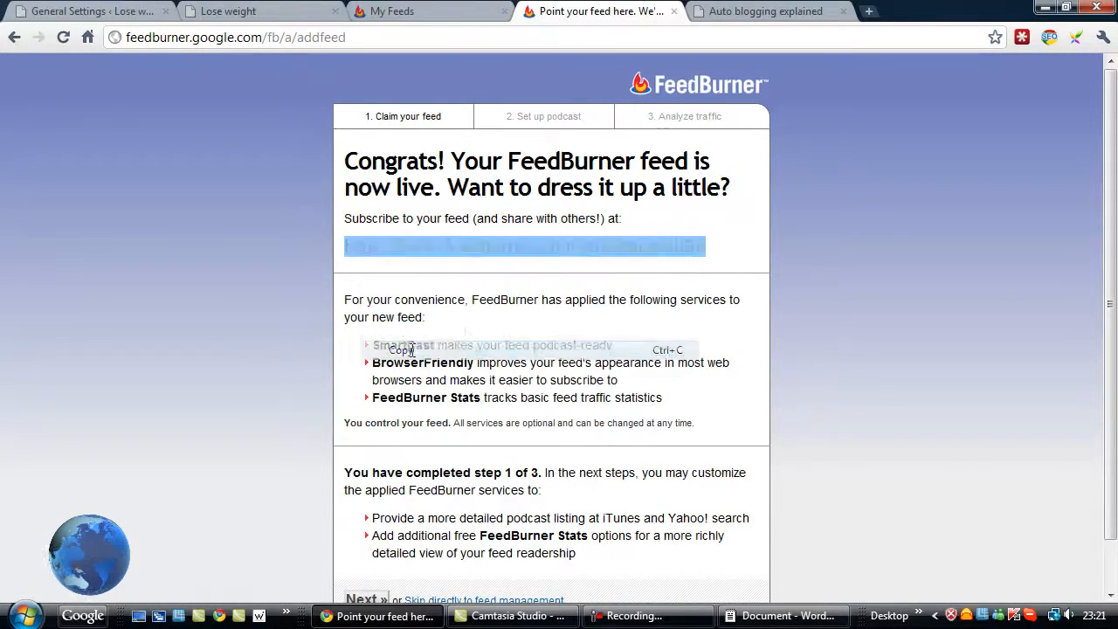
{"action": "left_click", "coordinate": [14, 348]}
{"action": "left_click_drag", "start_coordinate": [0, 193], "coordinate": [697, 121]}
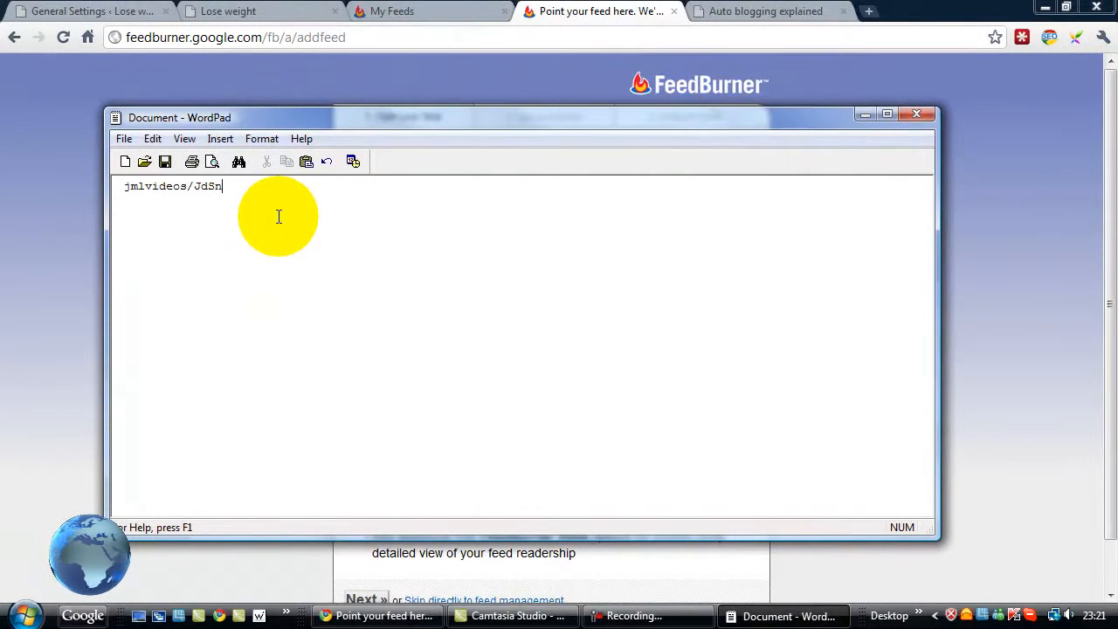
{"action": "key", "text": "Return"}
{"action": "key", "text": "Return"}
{"action": "right_click", "coordinate": [267, 271]}
{"action": "left_click", "coordinate": [313, 317]}
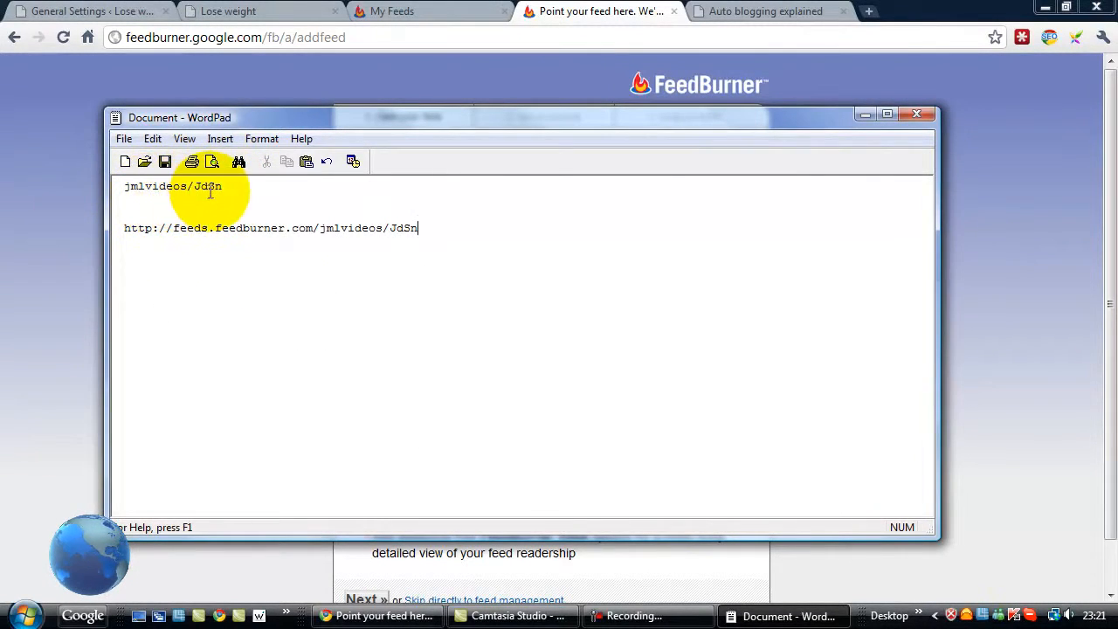
{"action": "left_click_drag", "start_coordinate": [714, 115], "coordinate": [0, 118]}
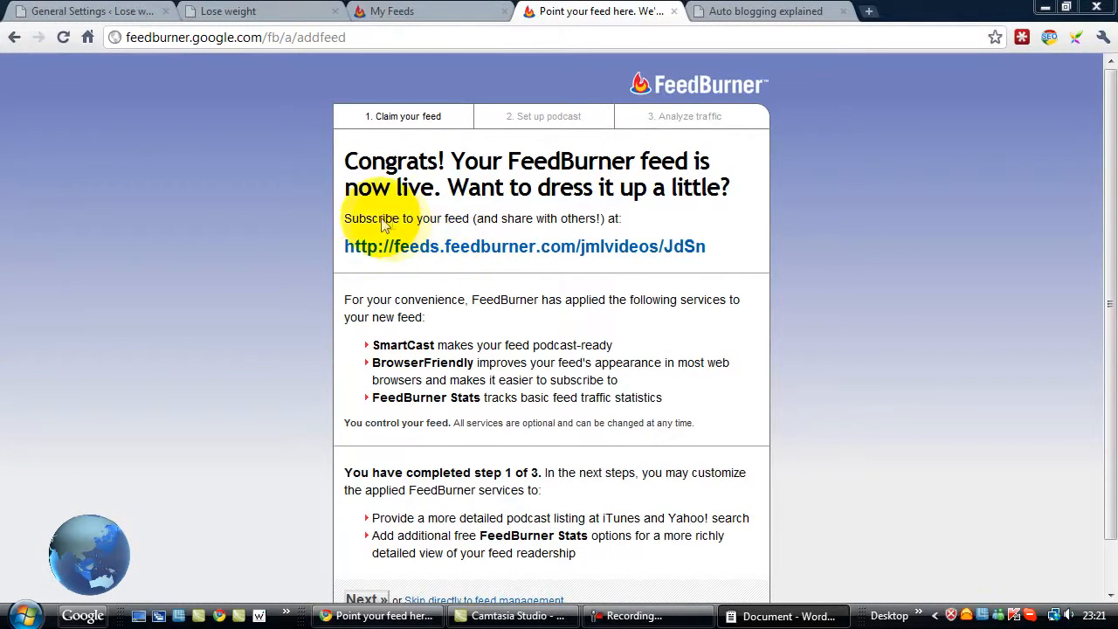
Set the podcast category to Health, leave the optional podcast fields empty and continue to the traffic statistics setup
{"action": "scroll", "coordinate": [297, 191], "scroll_direction": "down", "scroll_amount": 1}
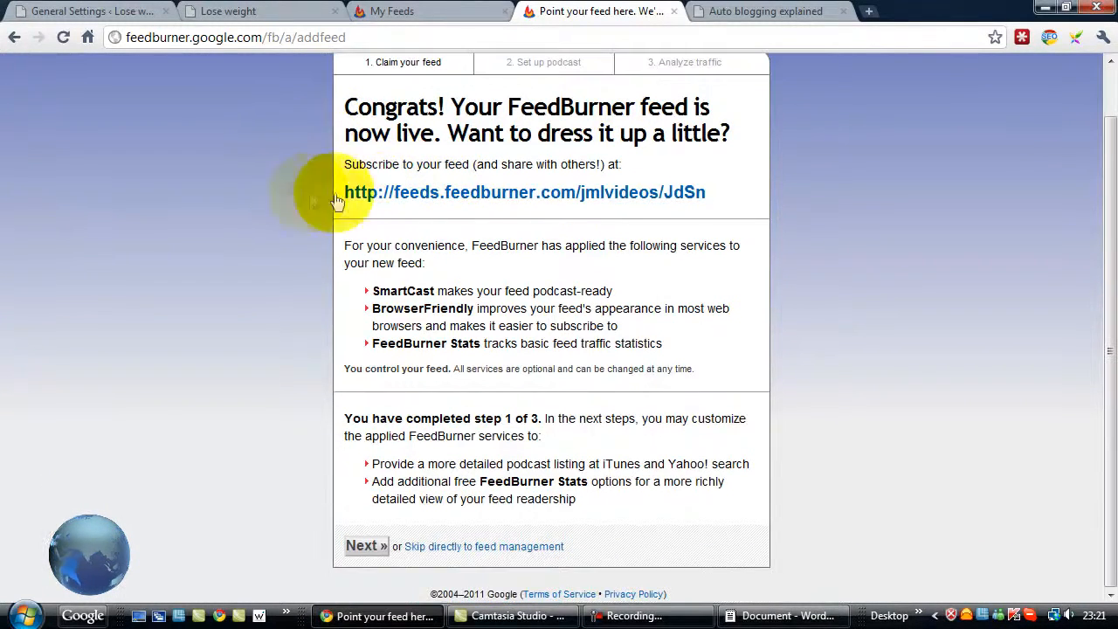
{"action": "left_click", "coordinate": [363, 546]}
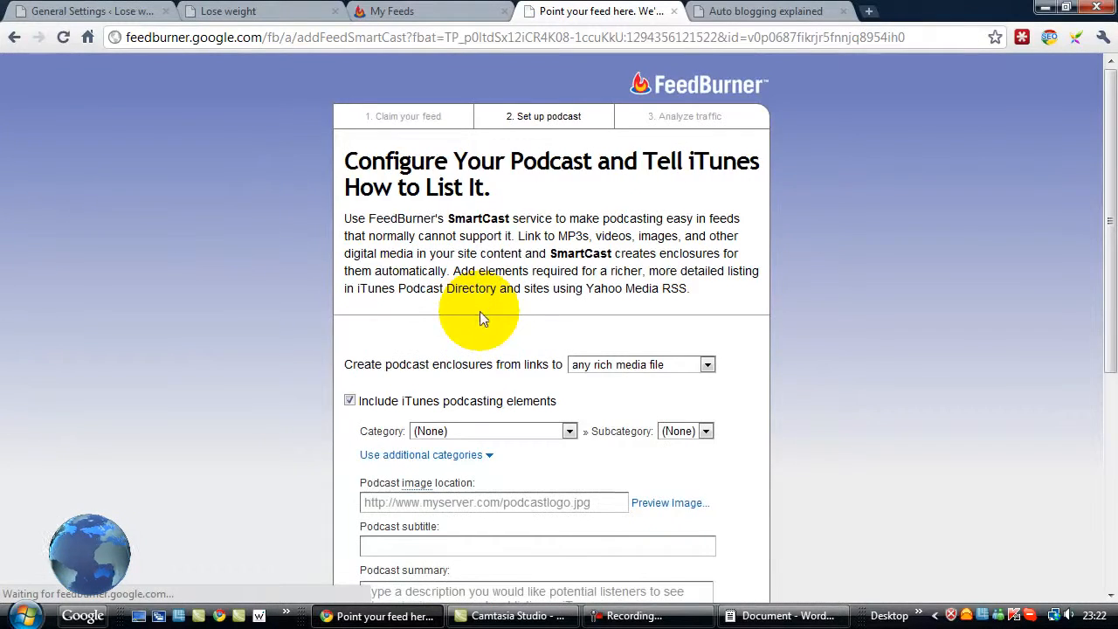
{"action": "scroll", "coordinate": [479, 313], "scroll_direction": "down", "scroll_amount": 2}
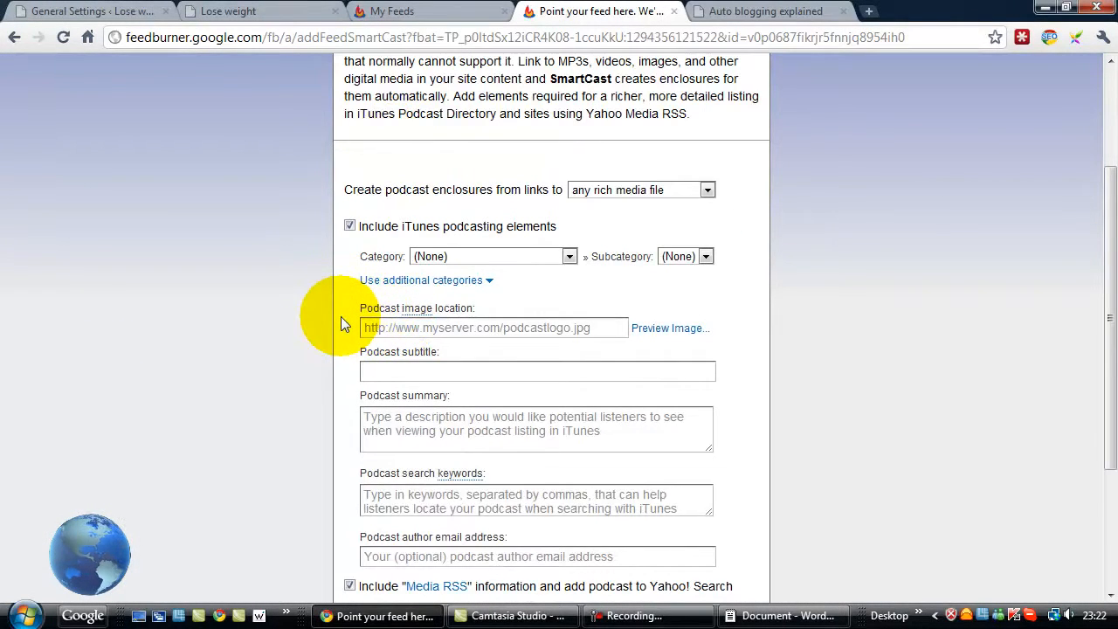
{"action": "left_click", "coordinate": [565, 254]}
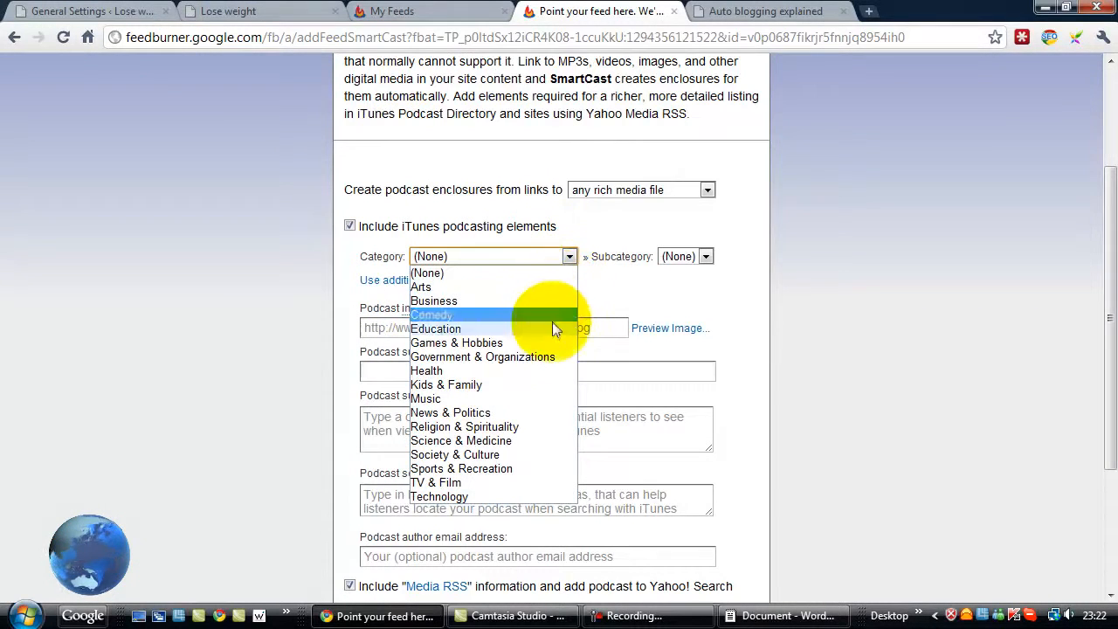
{"action": "left_click", "coordinate": [541, 371]}
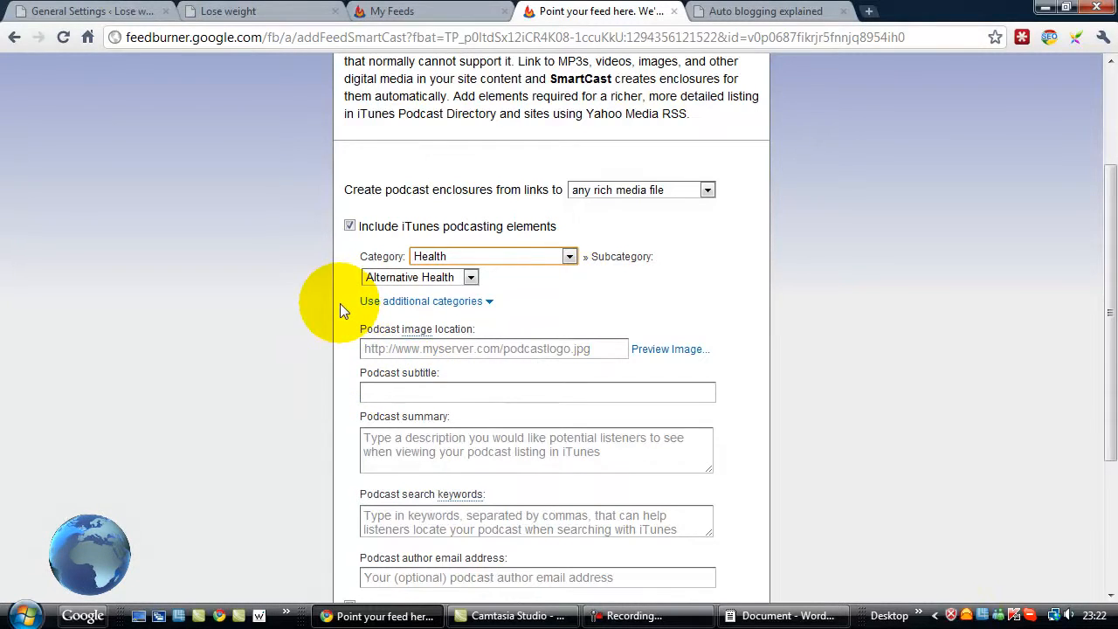
{"action": "scroll", "coordinate": [360, 310], "scroll_direction": "down", "scroll_amount": 1}
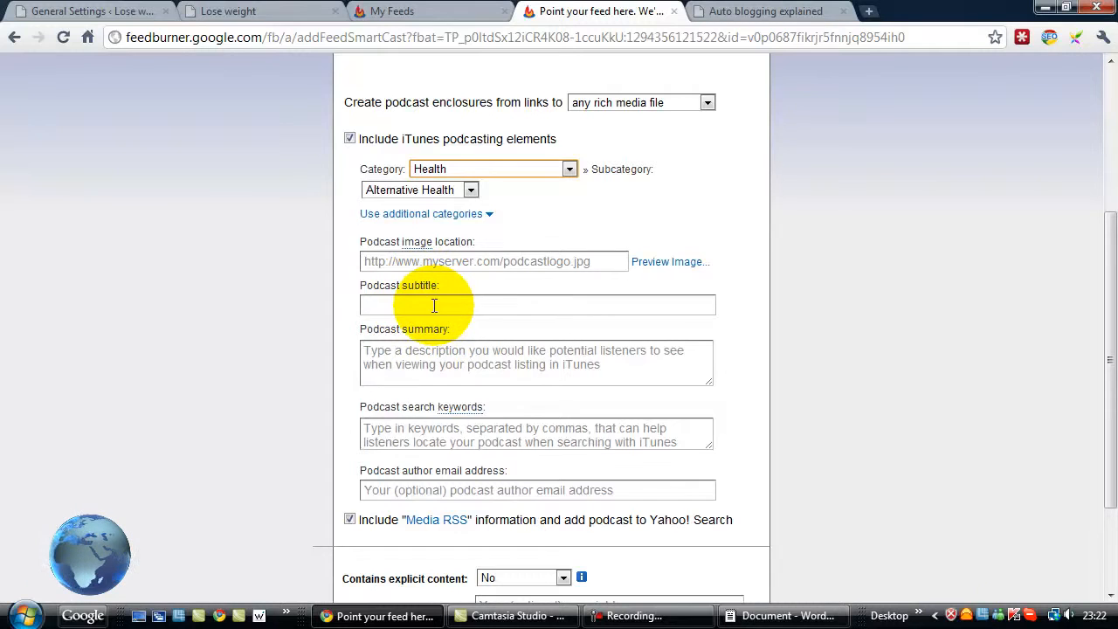
{"action": "scroll", "coordinate": [434, 310], "scroll_direction": "down", "scroll_amount": 3}
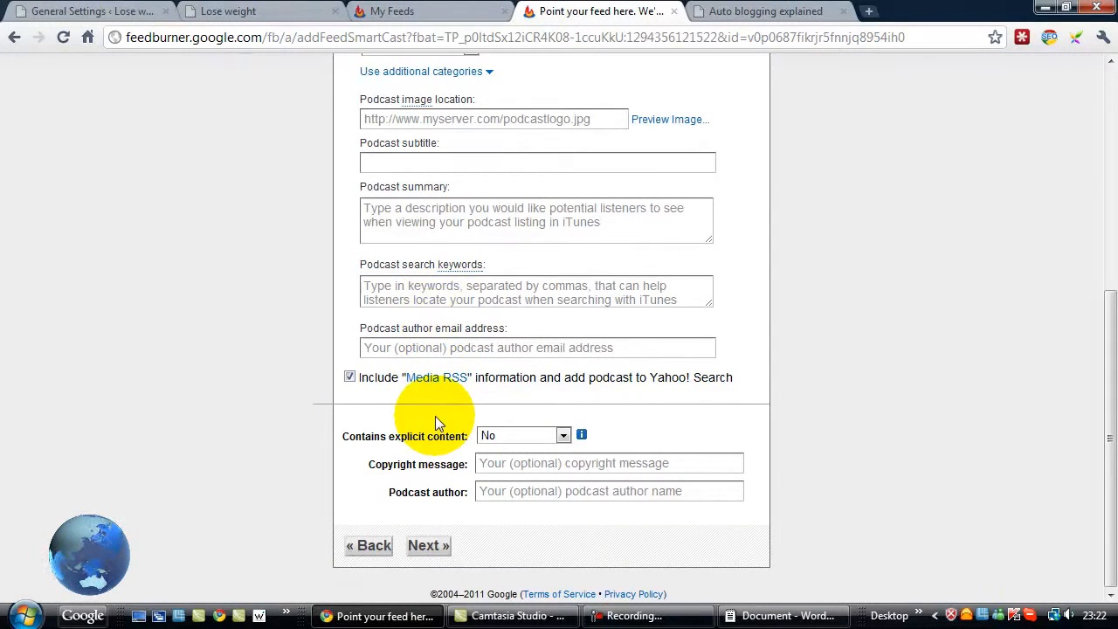
{"action": "left_click", "coordinate": [427, 546]}
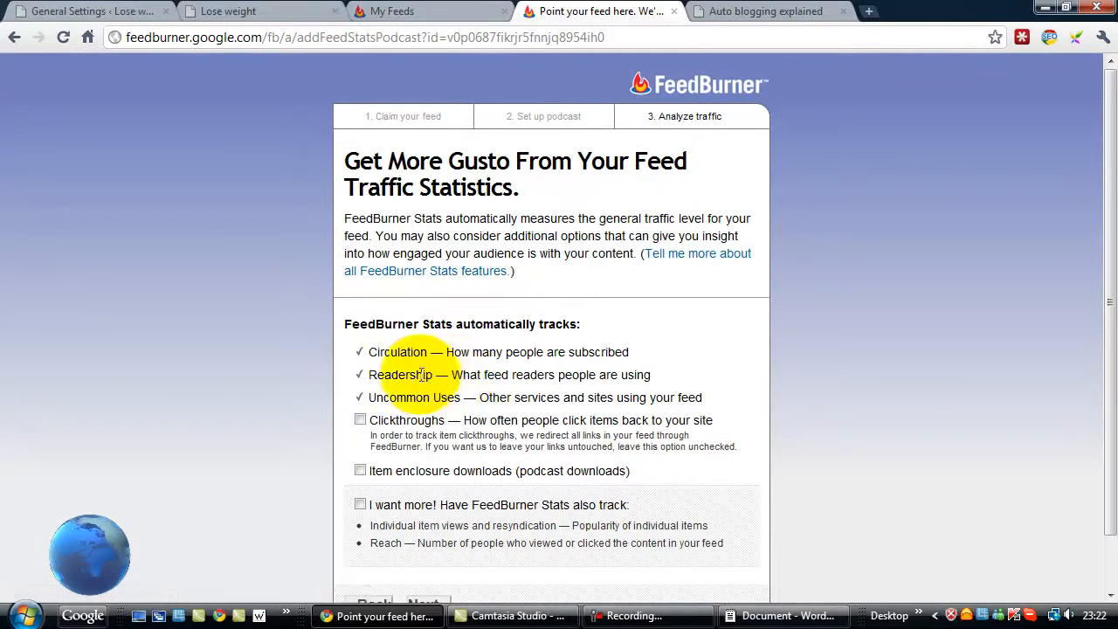
Enable tracking of clickthroughs, item enclosure downloads and the additional "I want more!" statistics for the feed
{"action": "scroll", "coordinate": [419, 375], "scroll_direction": "down", "scroll_amount": 1}
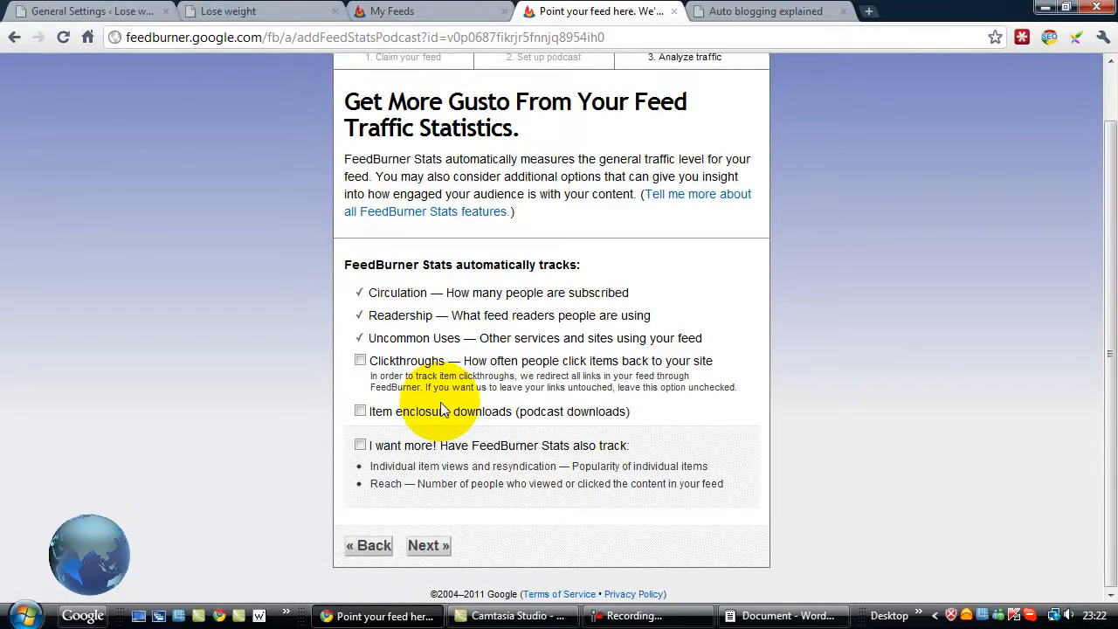
{"action": "left_click", "coordinate": [360, 360]}
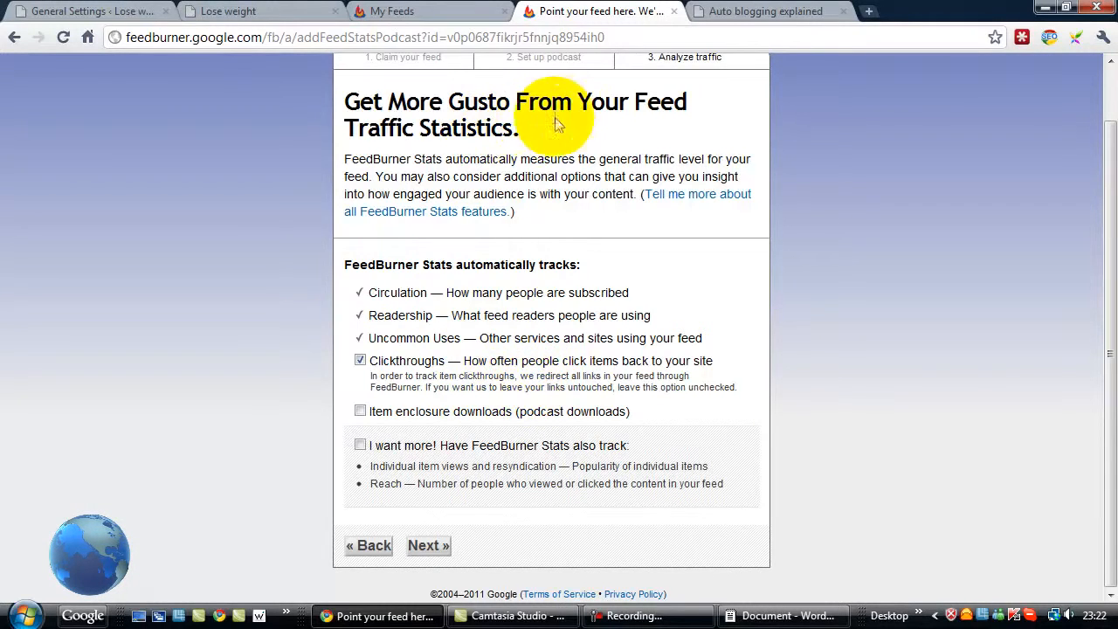
{"action": "scroll", "coordinate": [487, 395], "scroll_direction": "up", "scroll_amount": 1}
{"action": "scroll", "coordinate": [489, 396], "scroll_direction": "down", "scroll_amount": 1}
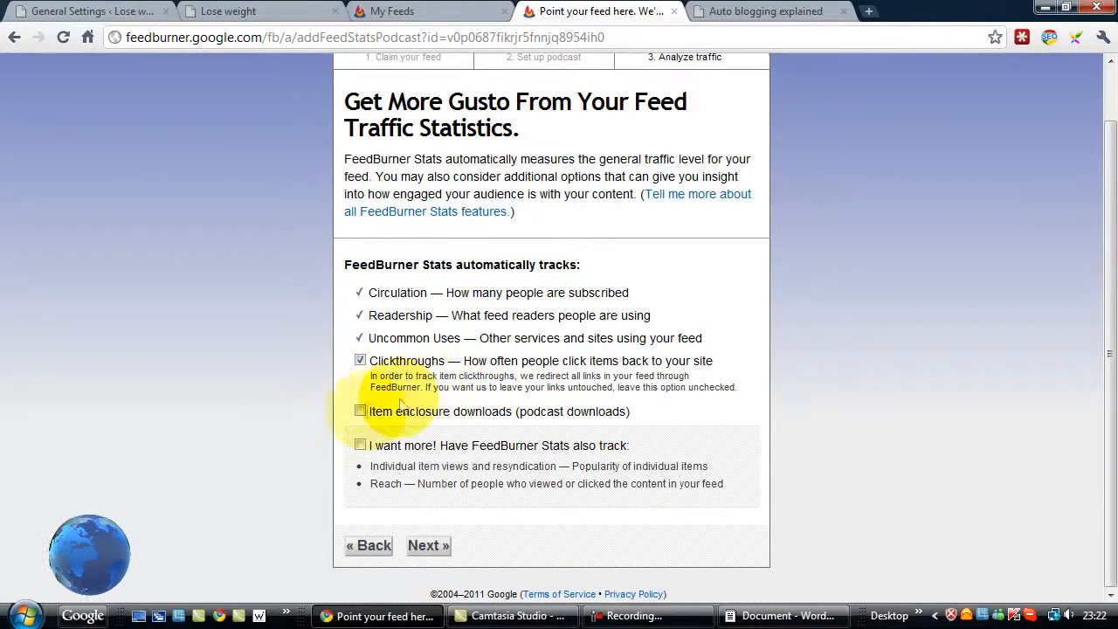
{"action": "left_click", "coordinate": [361, 445]}
{"action": "left_click", "coordinate": [360, 411]}
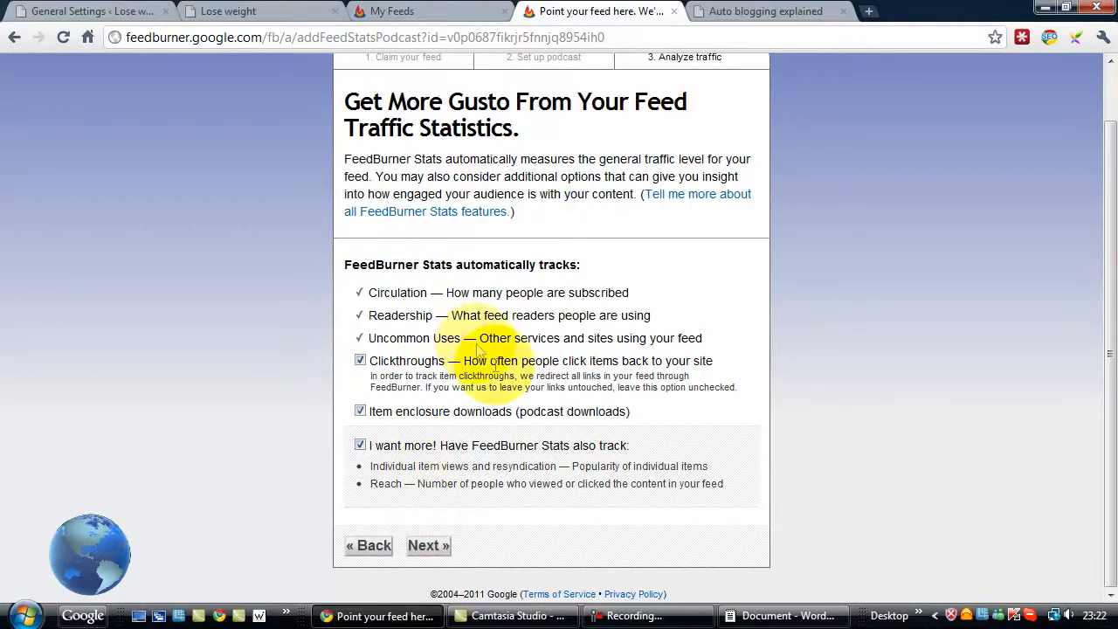
Finish the traffic statistics setup and open the FeedBurner plugin instructions for self-hosted WordPress
{"action": "left_click", "coordinate": [427, 544]}
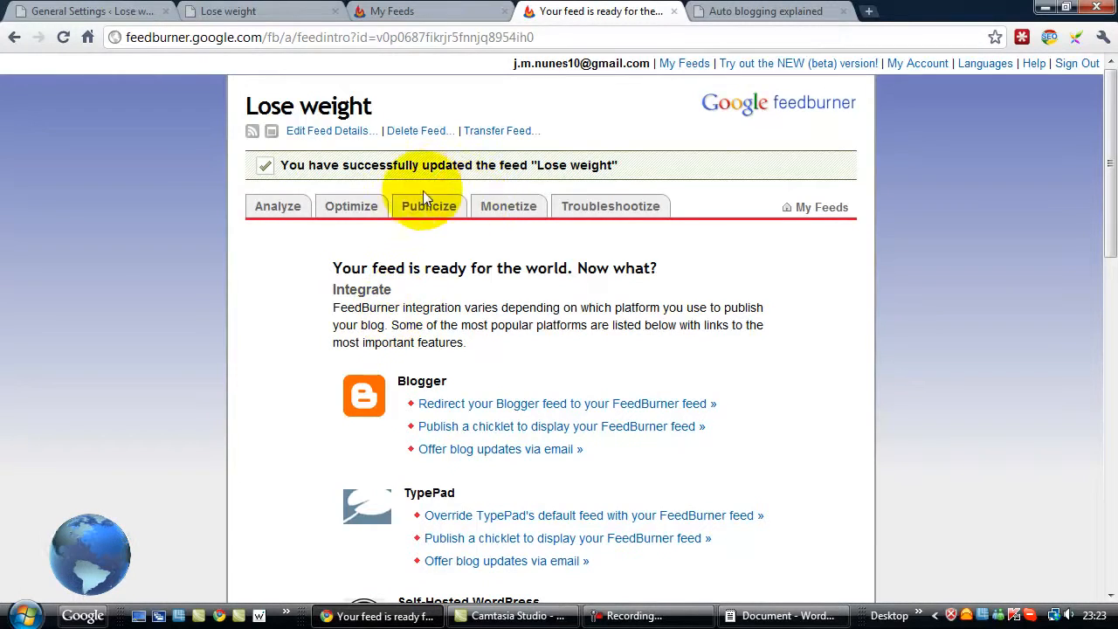
{"action": "scroll", "coordinate": [374, 282], "scroll_direction": "down", "scroll_amount": 4}
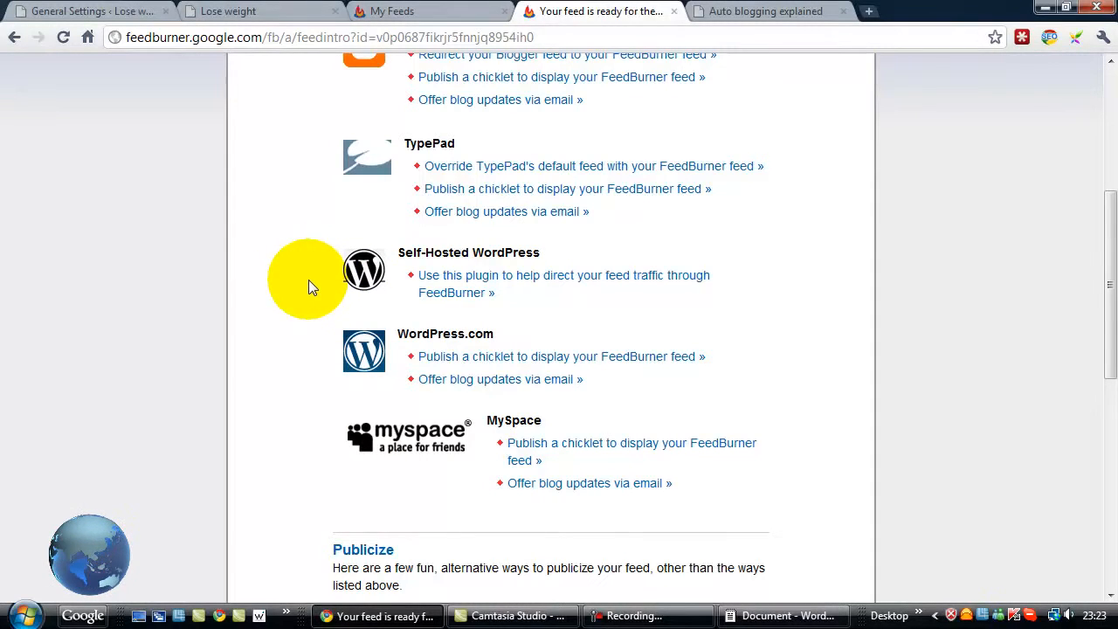
{"action": "scroll", "coordinate": [314, 351], "scroll_direction": "down", "scroll_amount": 3}
{"action": "scroll", "coordinate": [295, 340], "scroll_direction": "up", "scroll_amount": 4}
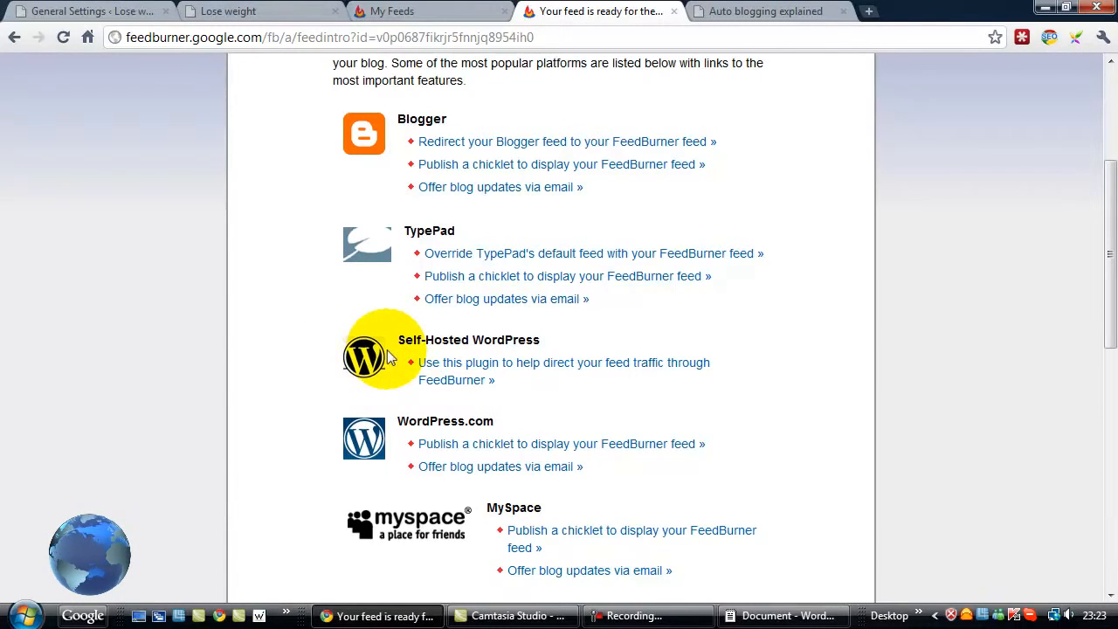
{"action": "left_click", "coordinate": [466, 371]}
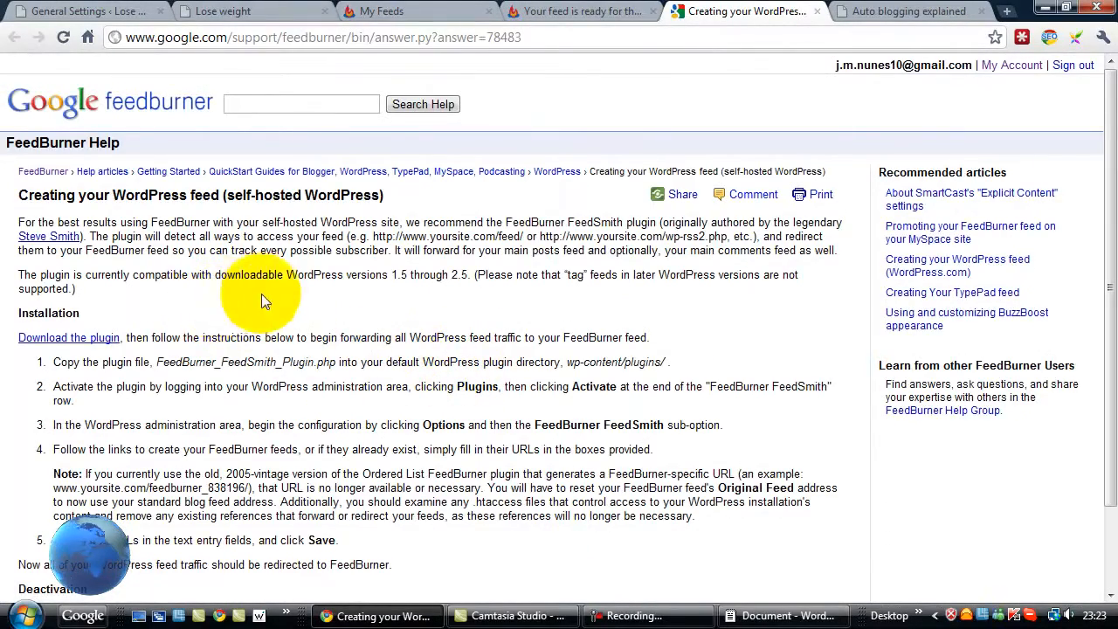
Download the FeedBurner FeedSmith plugin zip from the installation section of the help article
{"action": "scroll", "coordinate": [306, 297], "scroll_direction": "down", "scroll_amount": 3}
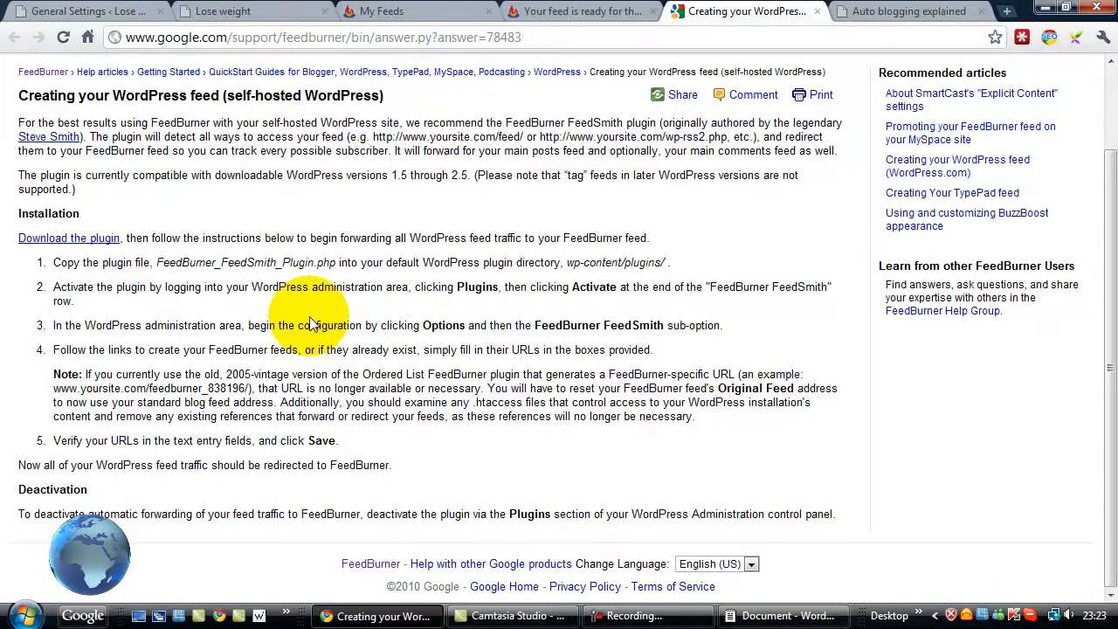
{"action": "left_click", "coordinate": [70, 242]}
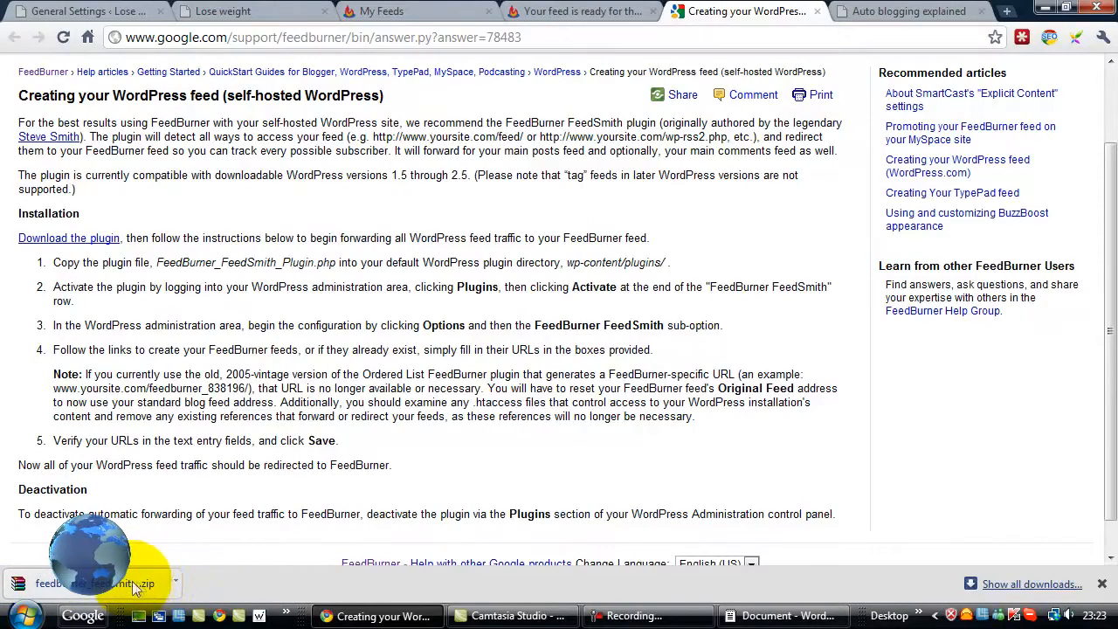
{"action": "left_click_drag", "start_coordinate": [135, 585], "coordinate": [131, 558]}
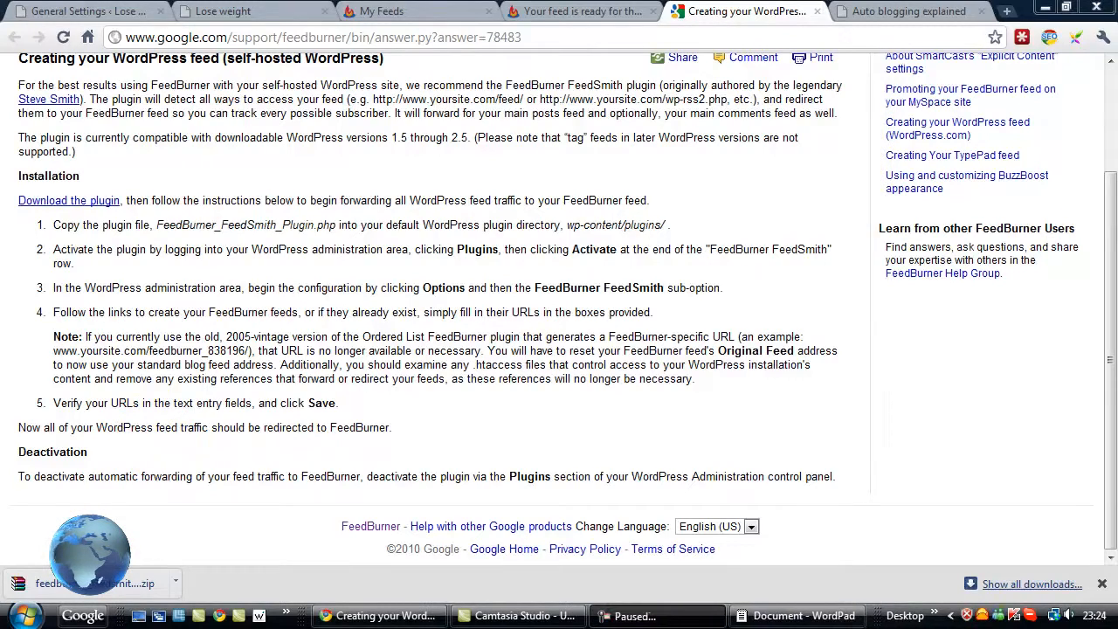
Open the Vilicom theme's sidebar-right.php in the WordPress theme editor and compare its RSS box code with the blog's Subscribe box
{"action": "left_click", "coordinate": [98, 13]}
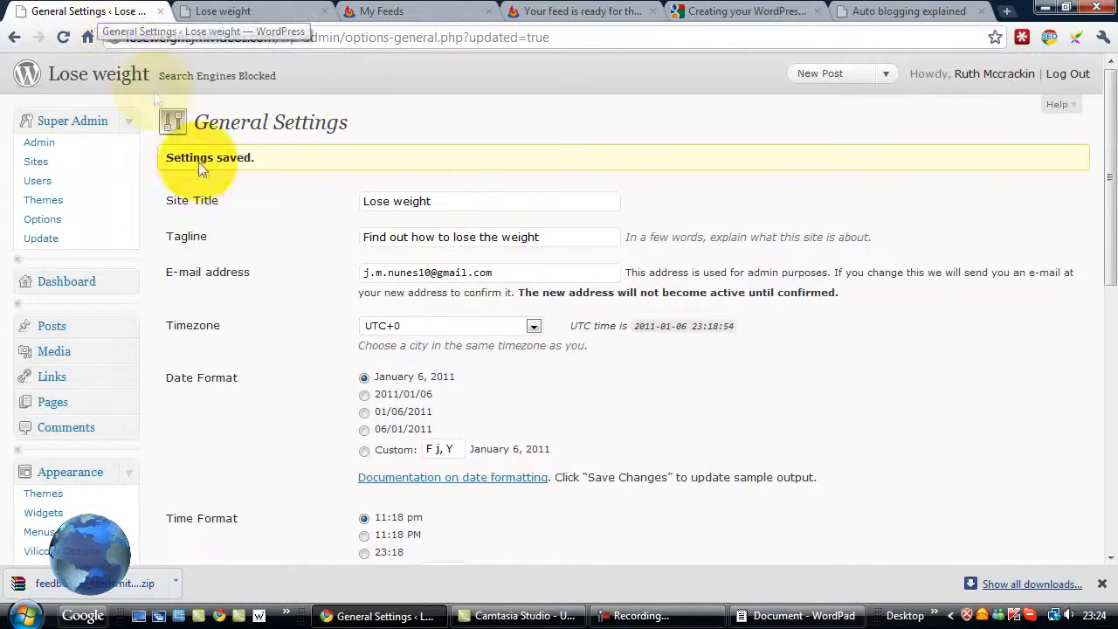
{"action": "scroll", "coordinate": [248, 304], "scroll_direction": "down", "scroll_amount": 3}
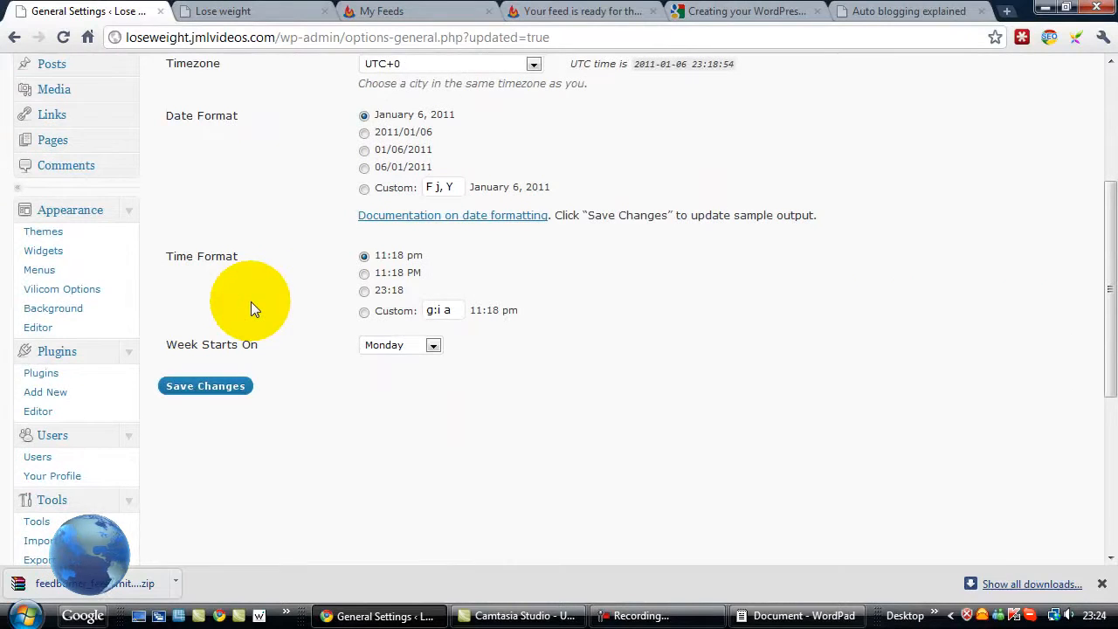
{"action": "left_click", "coordinate": [50, 330]}
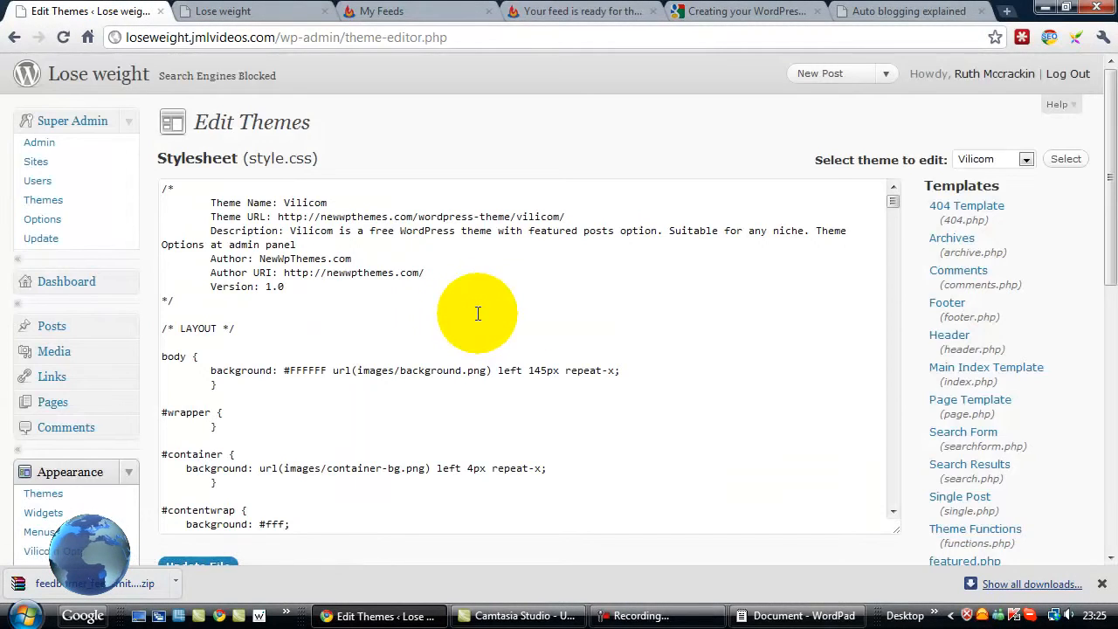
{"action": "scroll", "coordinate": [882, 353], "scroll_direction": "down", "scroll_amount": 4}
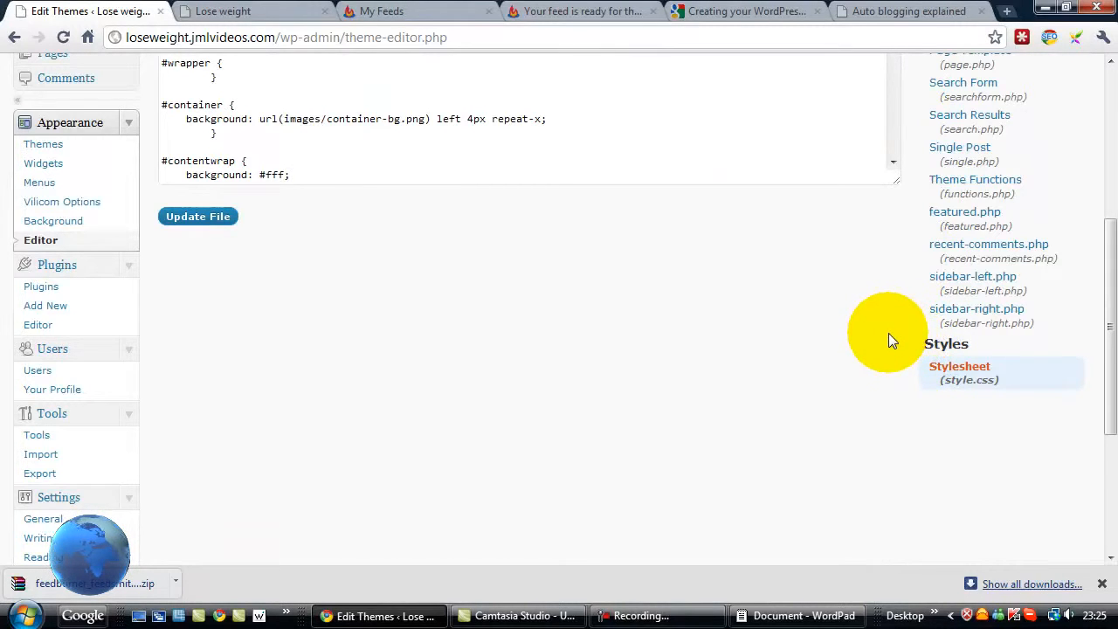
{"action": "left_click", "coordinate": [959, 309]}
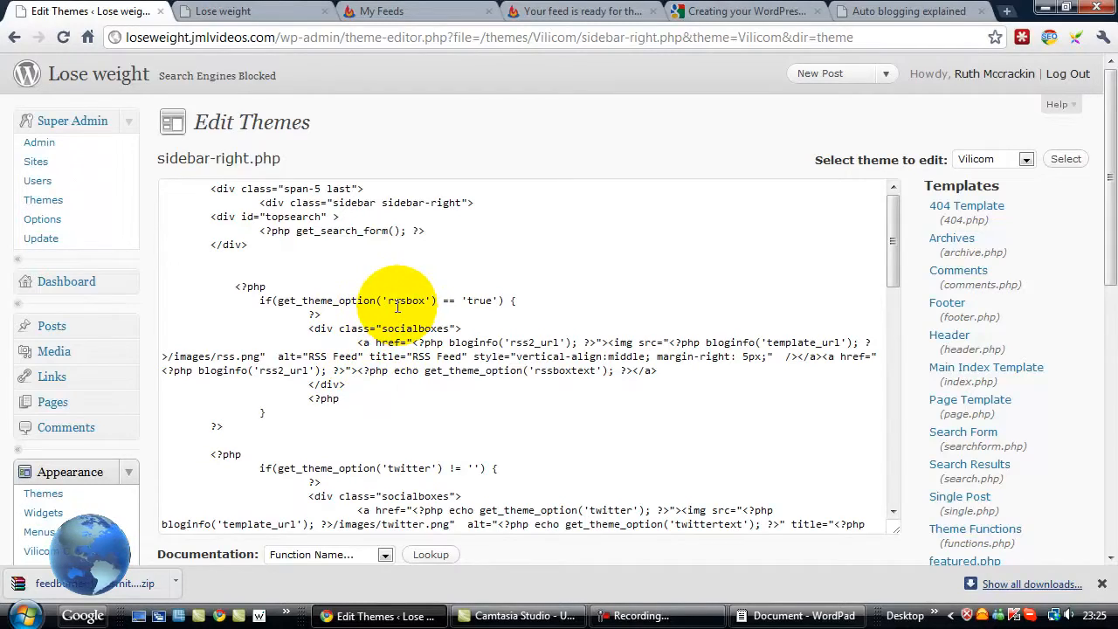
{"action": "left_click", "coordinate": [222, 11]}
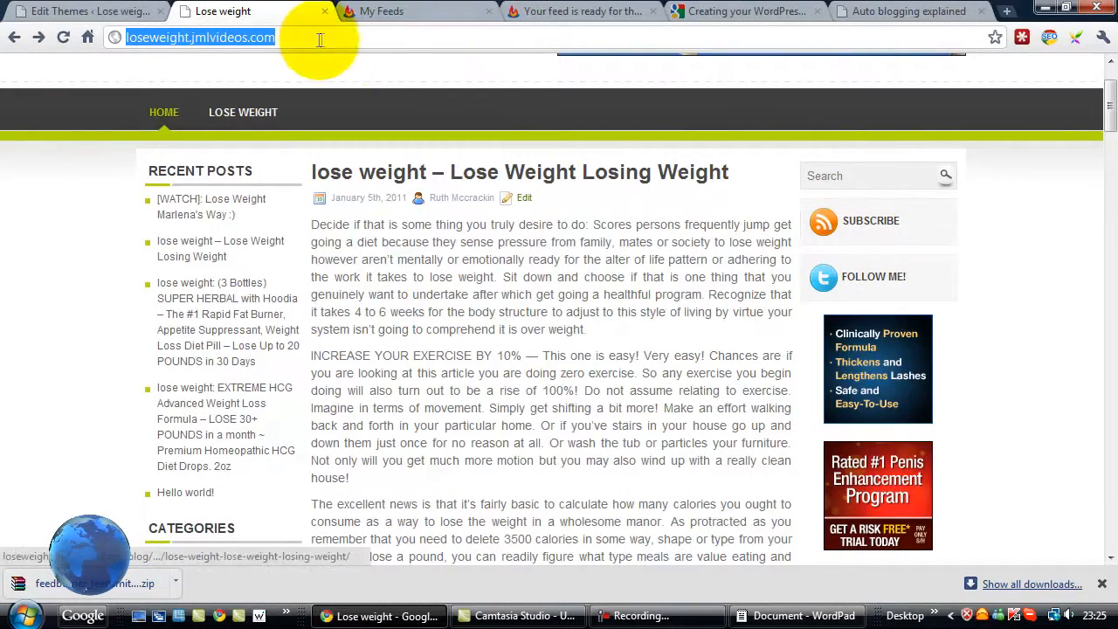
{"action": "left_click", "coordinate": [75, 17]}
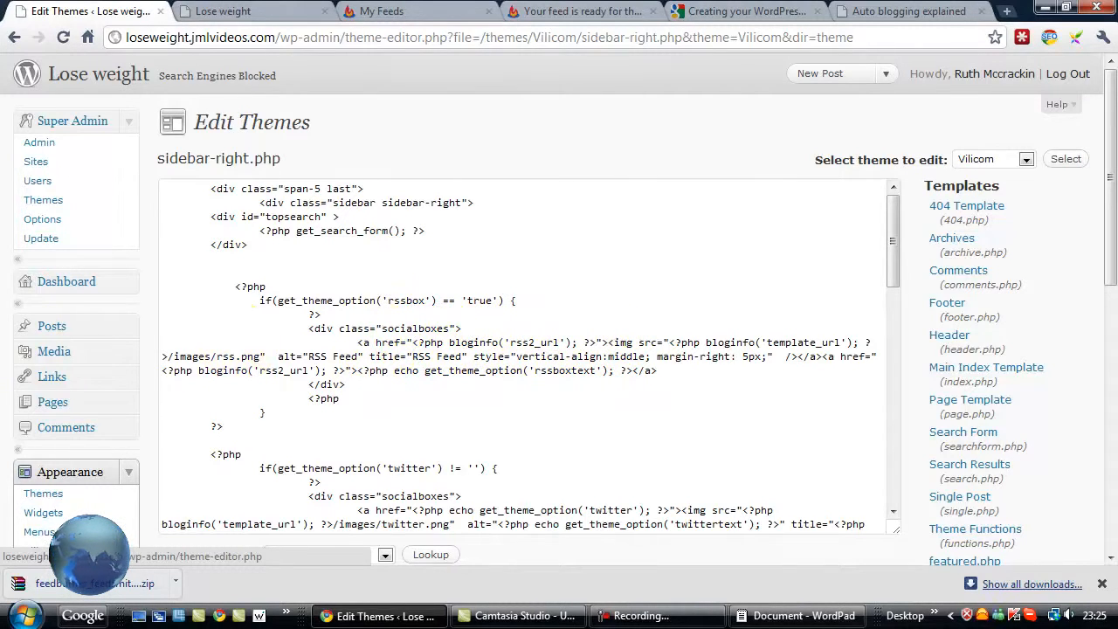
{"action": "left_click_drag", "start_coordinate": [0, 166], "coordinate": [641, 117]}
{"action": "left_click_drag", "start_coordinate": [491, 229], "coordinate": [200, 231]}
{"action": "right_click", "coordinate": [200, 232]}
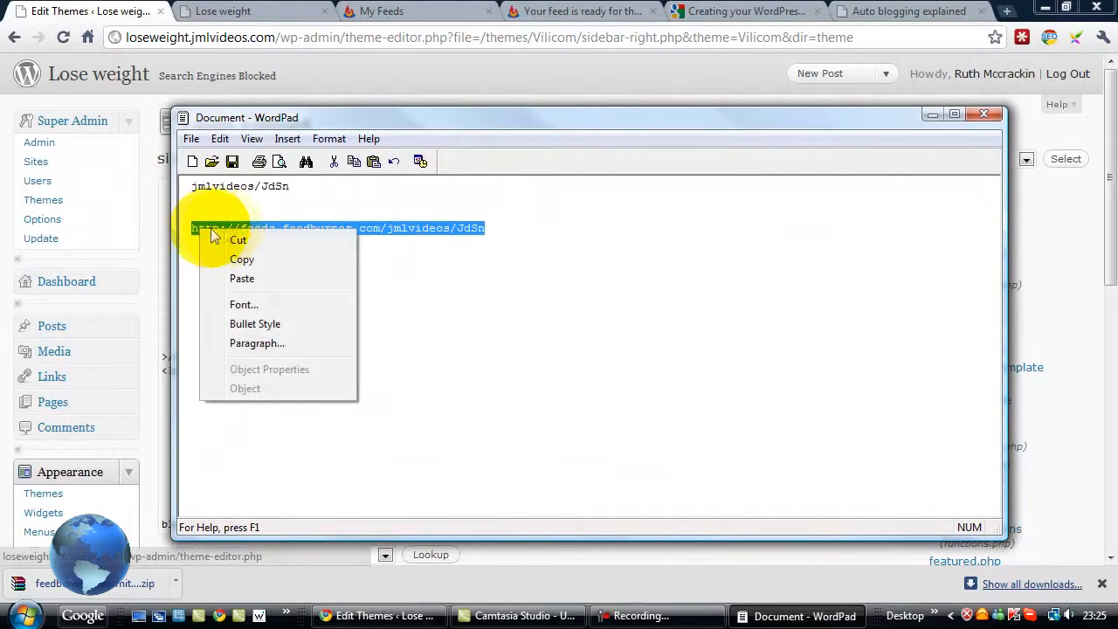
{"action": "left_click", "coordinate": [243, 259]}
{"action": "double_click", "coordinate": [645, 116]}
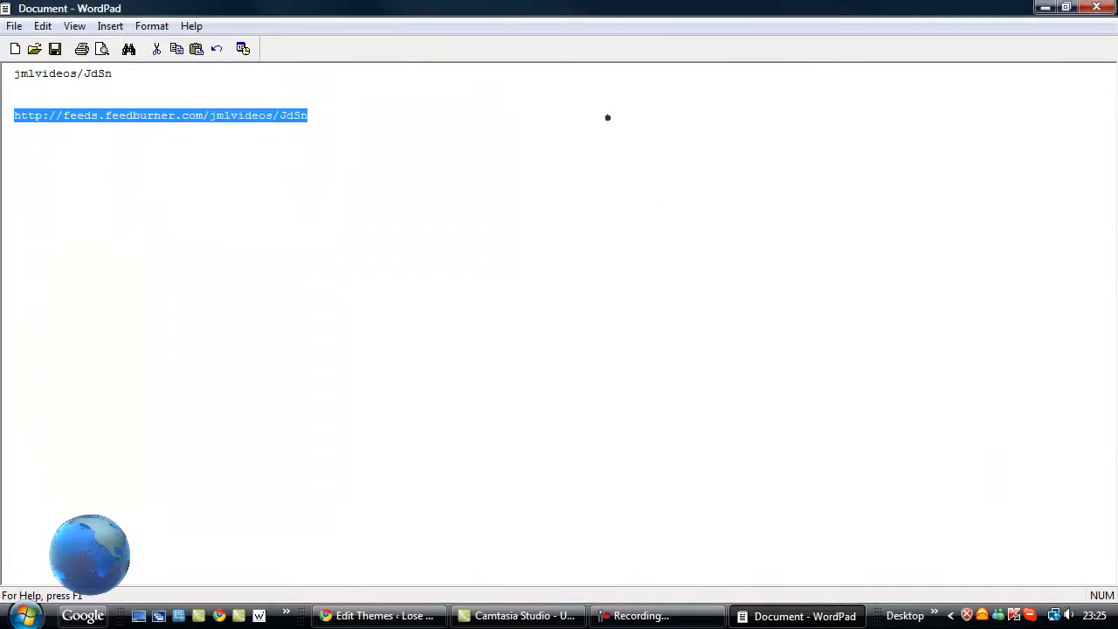
{"action": "left_click", "coordinate": [1066, 10]}
{"action": "left_click_drag", "start_coordinate": [810, 120], "coordinate": [0, 118]}
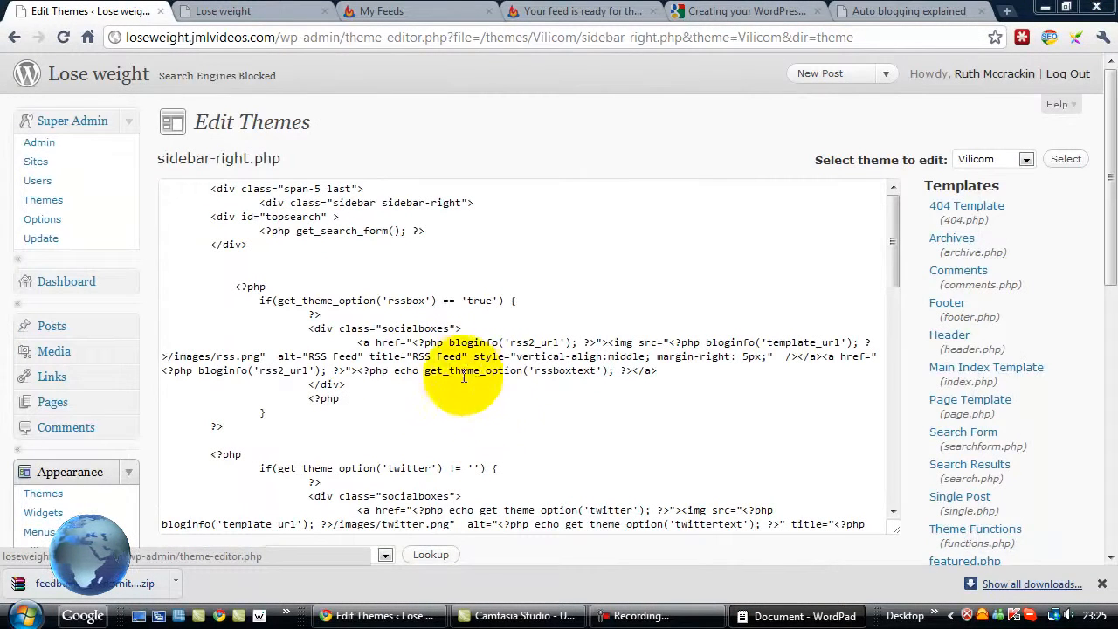
Replace the rss2_url code in the RSS icon's href in sidebar-right.php with the copied FeedBurner URL and update the file
{"action": "left_click_drag", "start_coordinate": [412, 343], "coordinate": [586, 342]}
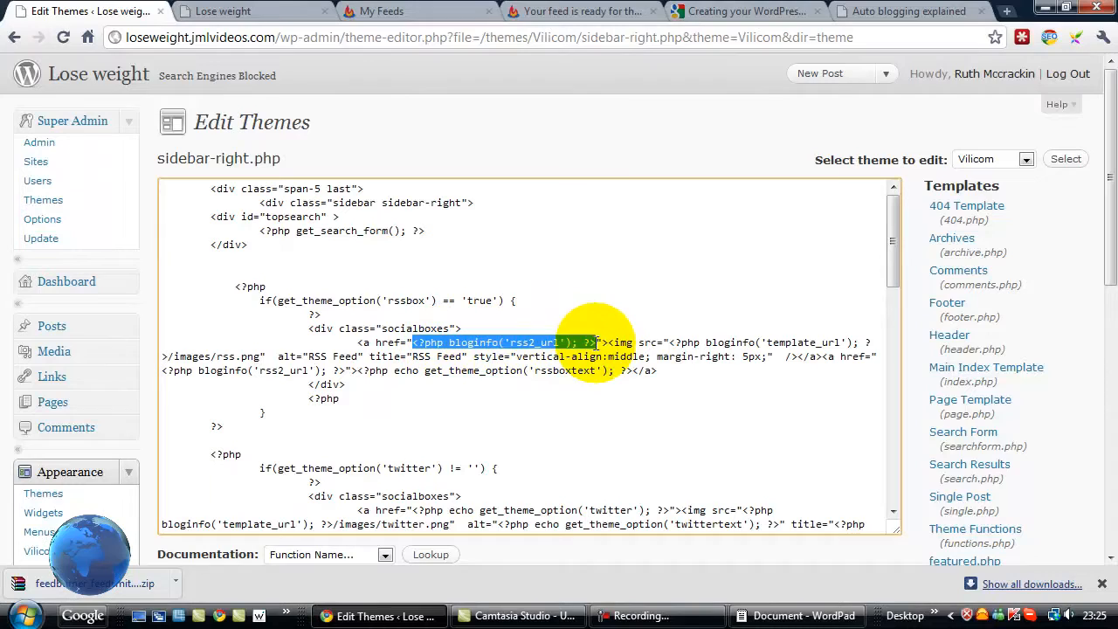
{"action": "right_click", "coordinate": [558, 345]}
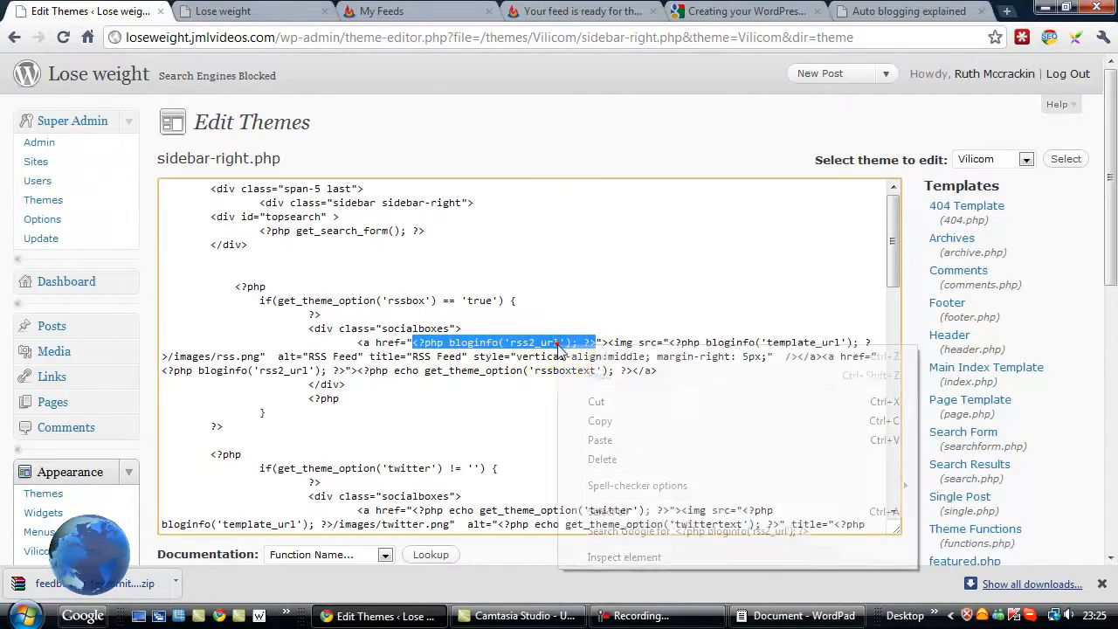
{"action": "left_click", "coordinate": [628, 441]}
{"action": "scroll", "coordinate": [545, 440], "scroll_direction": "down", "scroll_amount": 6}
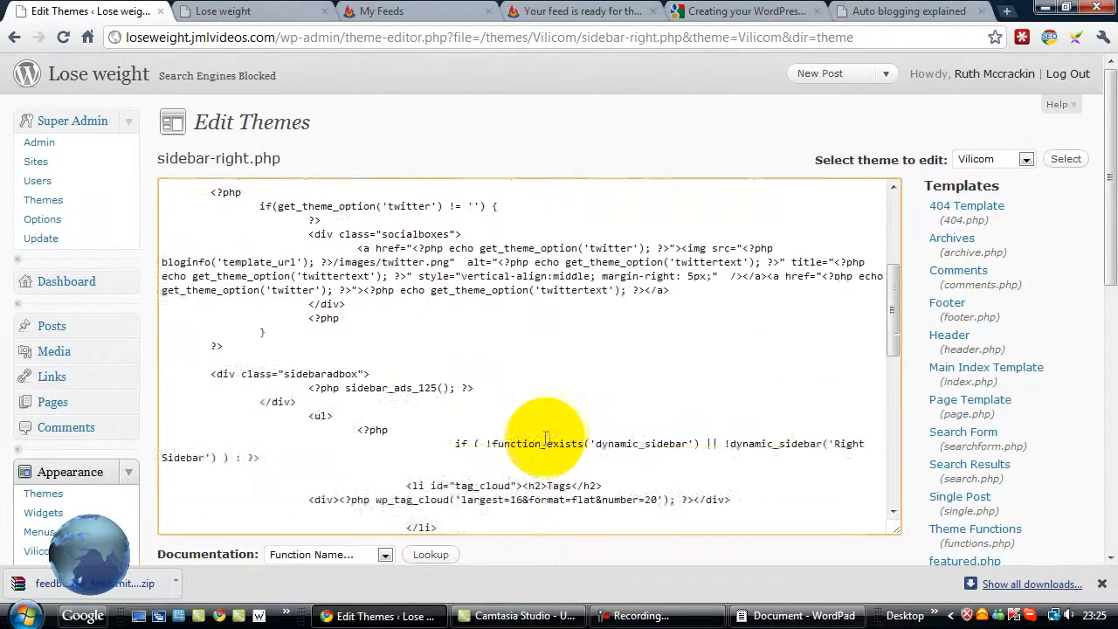
{"action": "scroll", "coordinate": [546, 439], "scroll_direction": "down", "scroll_amount": 5}
{"action": "left_click", "coordinate": [193, 161]}
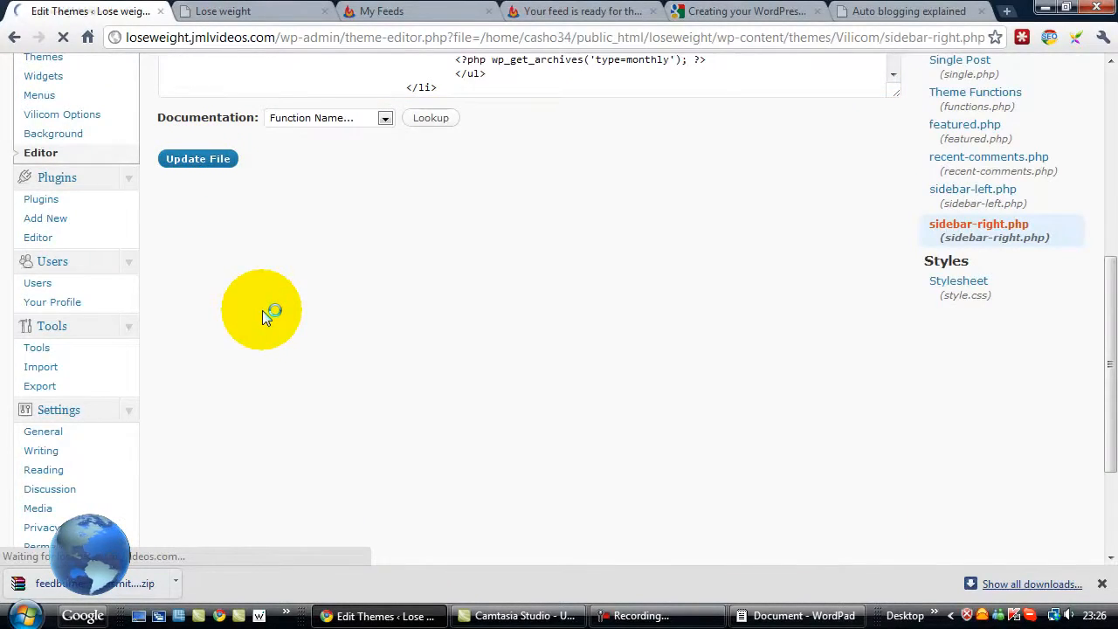
Reload the blog, test where its Subscribe link leads and return to the blog page
{"action": "left_click", "coordinate": [268, 11]}
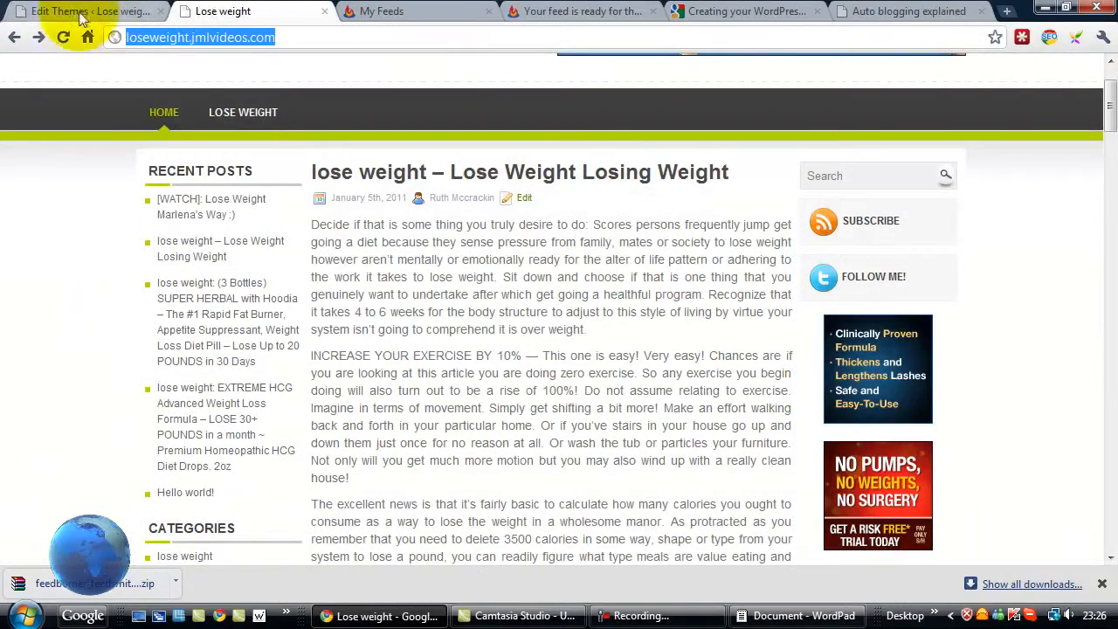
{"action": "left_click", "coordinate": [63, 37]}
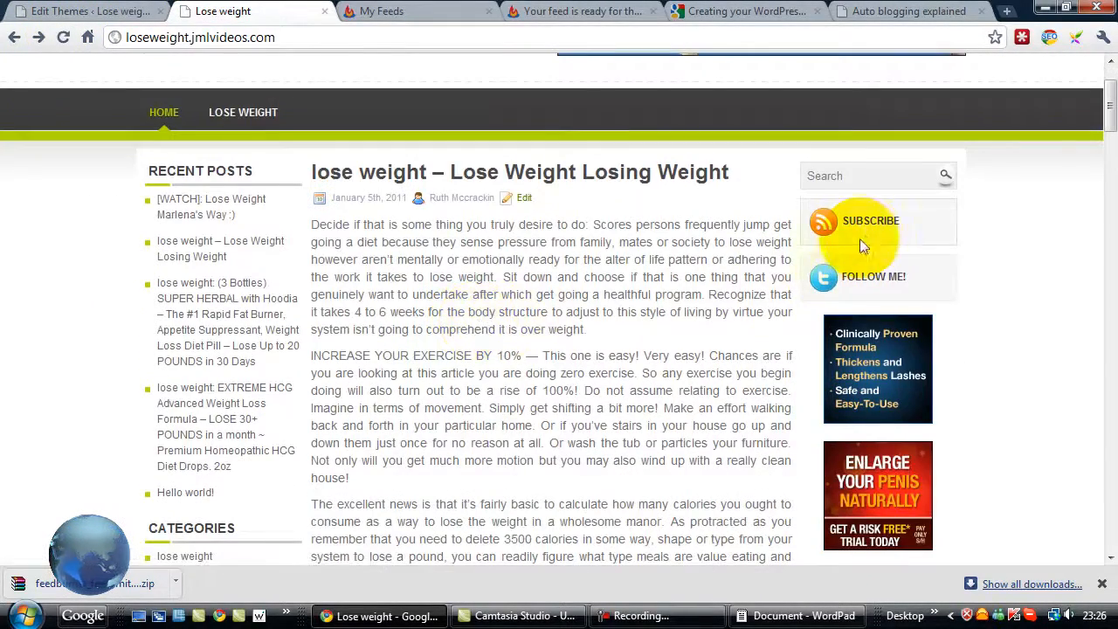
{"action": "left_click", "coordinate": [876, 227]}
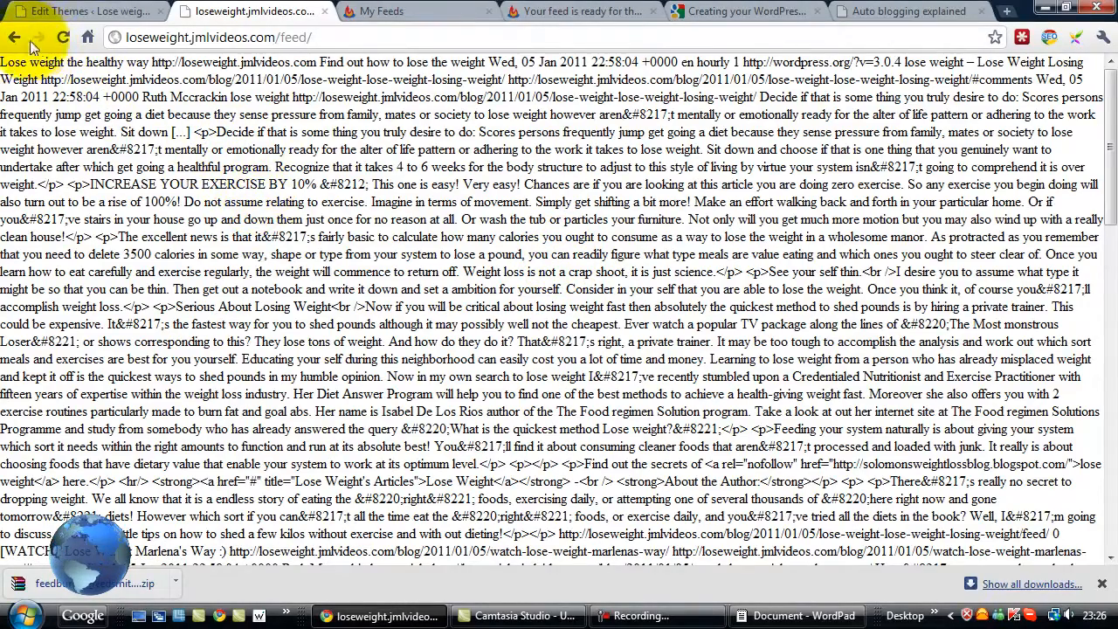
{"action": "left_click", "coordinate": [16, 39]}
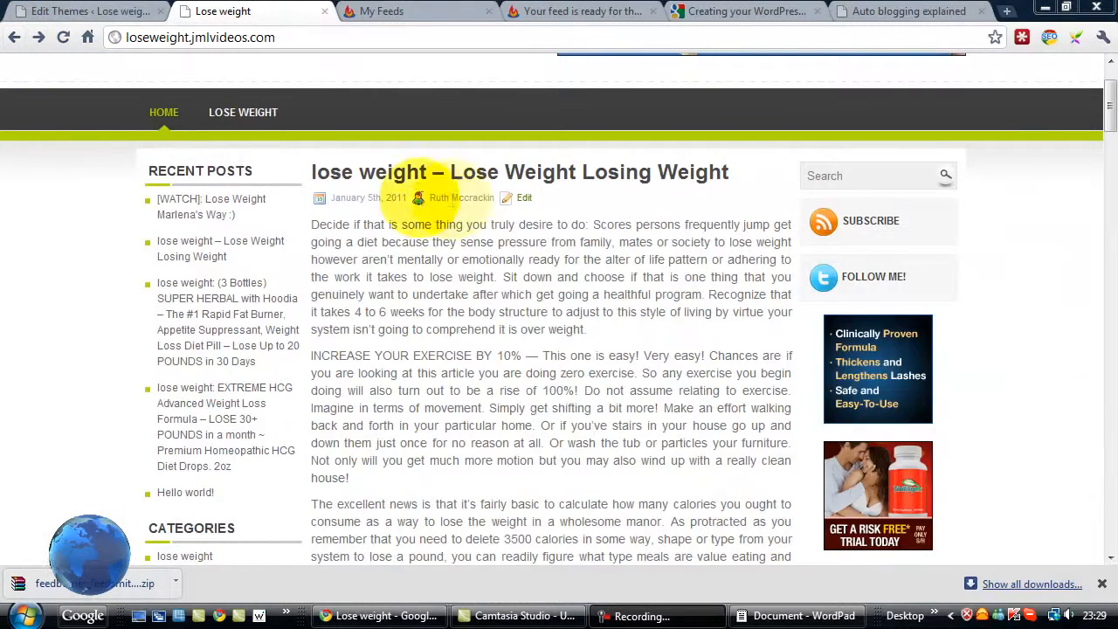
{"action": "left_click", "coordinate": [98, 13]}
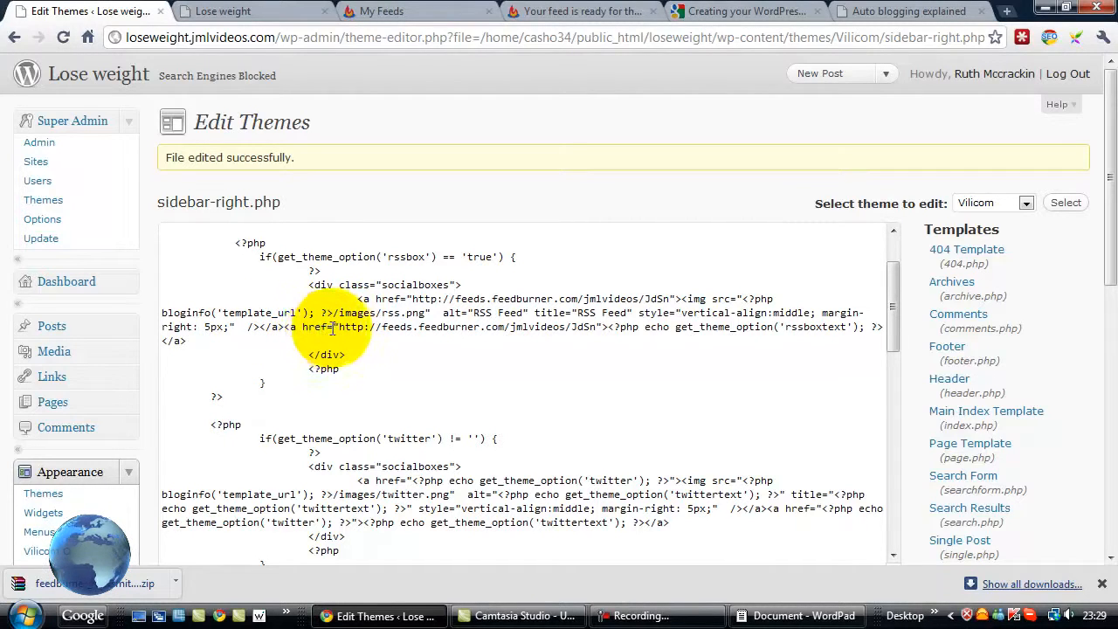
{"action": "left_click_drag", "start_coordinate": [337, 327], "coordinate": [581, 328]}
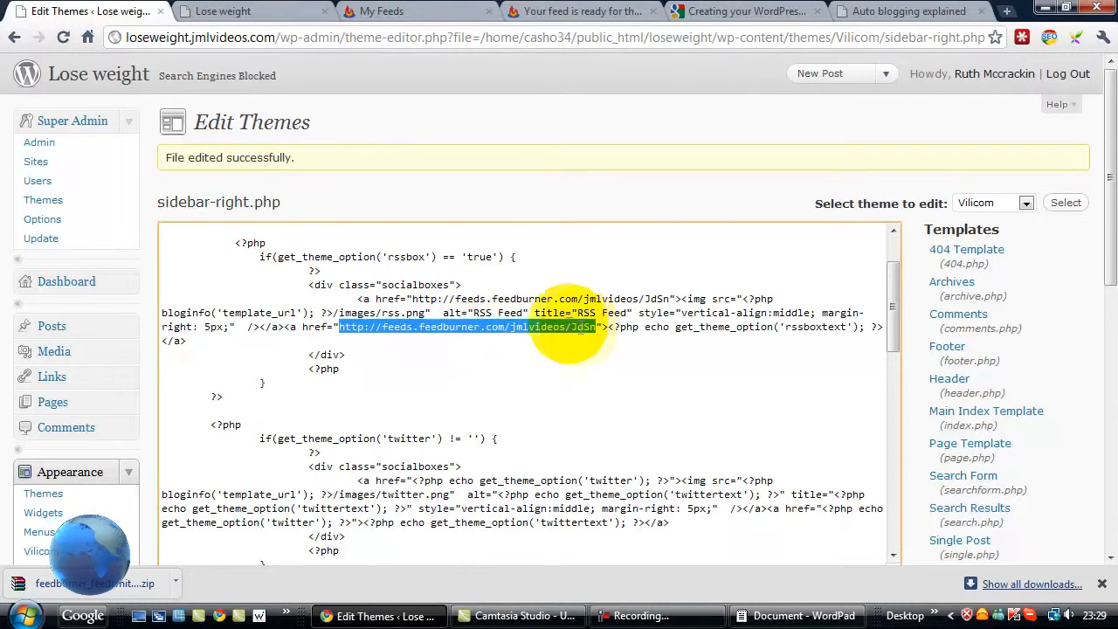
{"action": "right_click", "coordinate": [507, 328]}
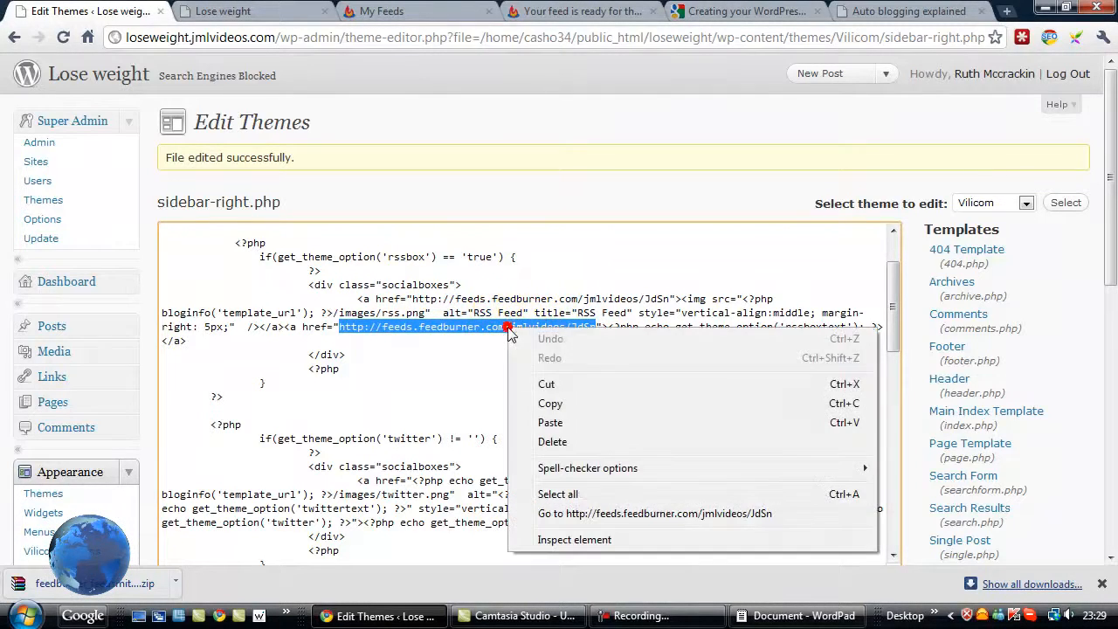
{"action": "left_click", "coordinate": [557, 421]}
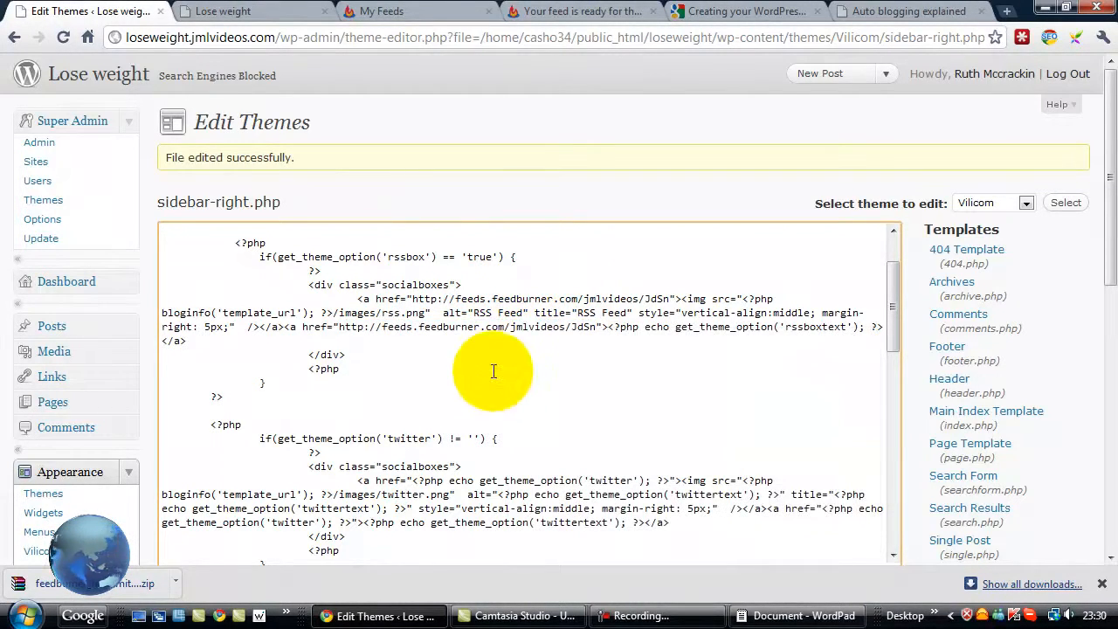
{"action": "left_click", "coordinate": [798, 615]}
{"action": "left_click_drag", "start_coordinate": [454, 159], "coordinate": [548, 157]}
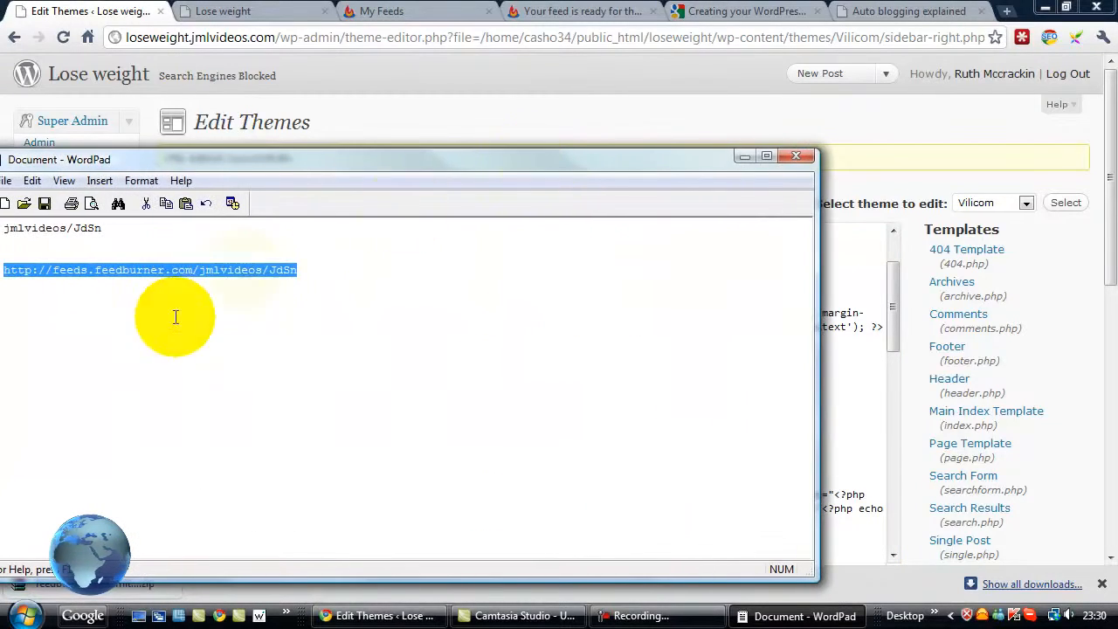
{"action": "left_click_drag", "start_coordinate": [324, 170], "coordinate": [0, 175]}
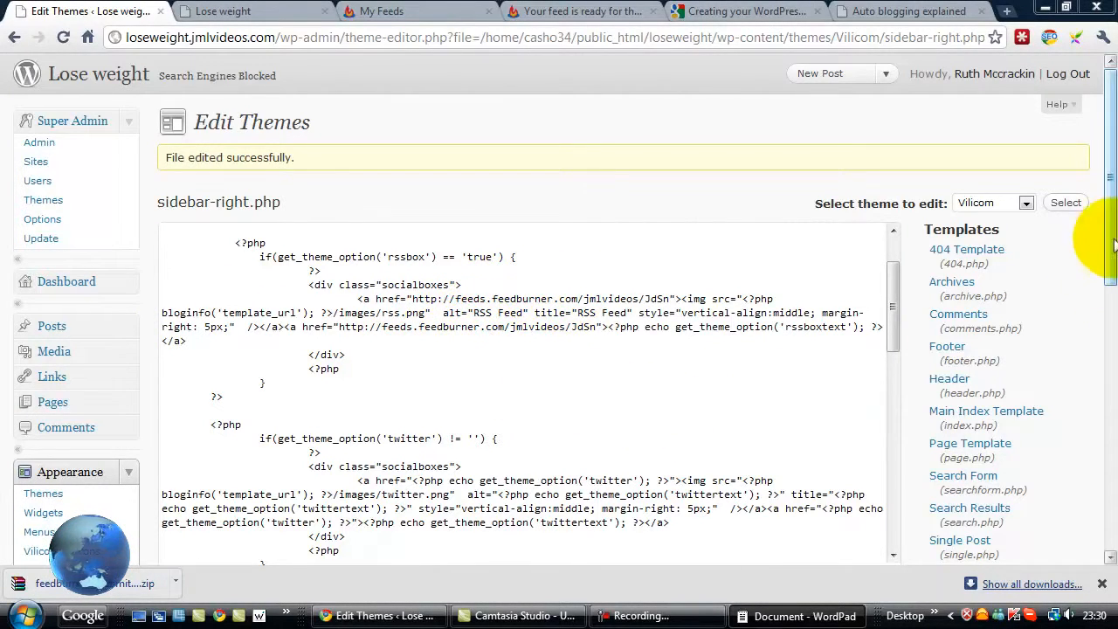
{"action": "scroll", "coordinate": [1005, 350], "scroll_direction": "down", "scroll_amount": 3}
{"action": "left_click", "coordinate": [198, 353]}
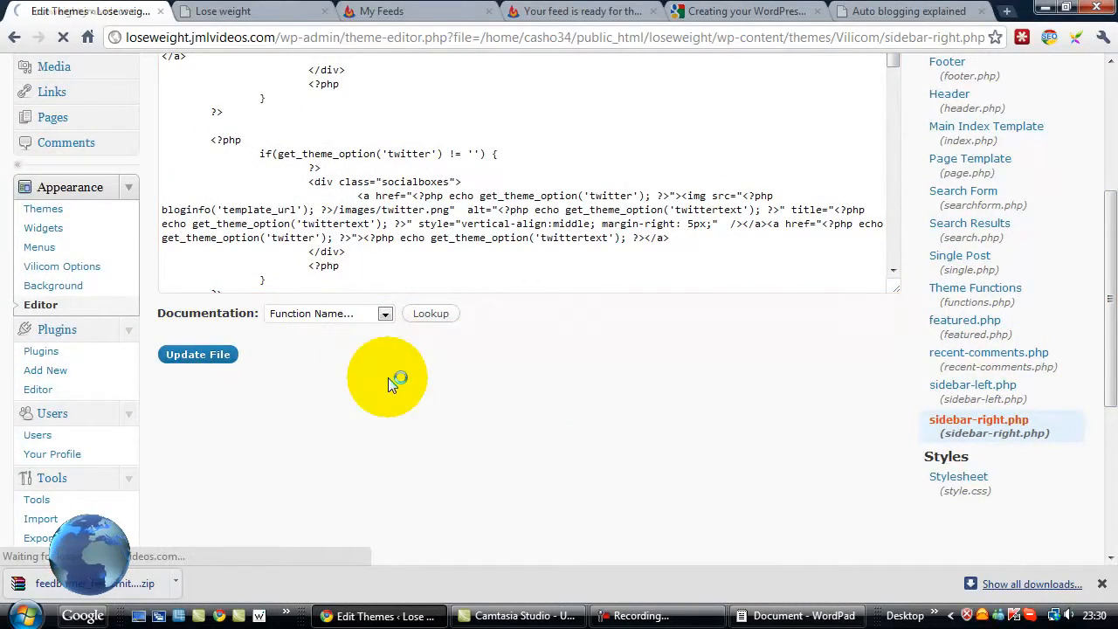
Reload the blog and follow the sidebar's Subscribe link to check its FeedBurner destination
{"action": "left_click", "coordinate": [228, 11]}
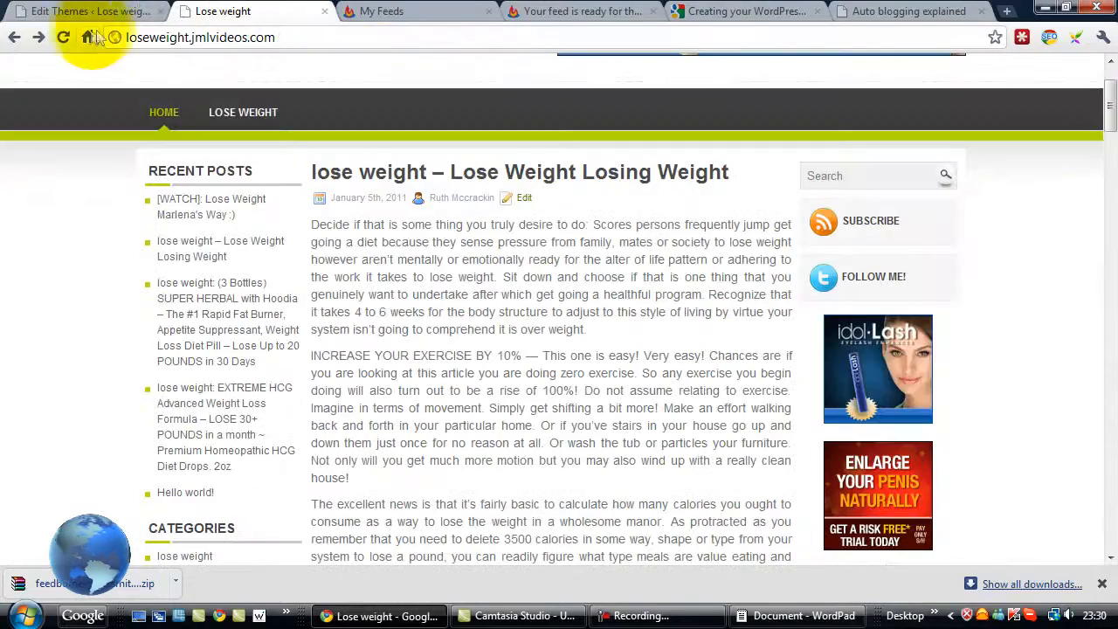
{"action": "left_click", "coordinate": [63, 37]}
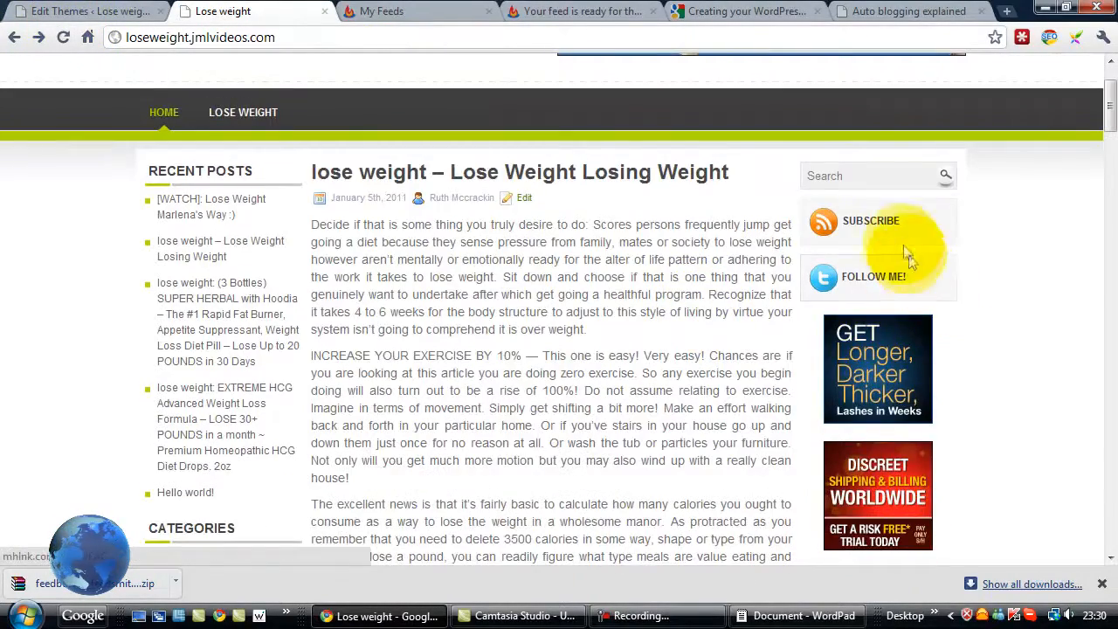
{"action": "left_click", "coordinate": [860, 221]}
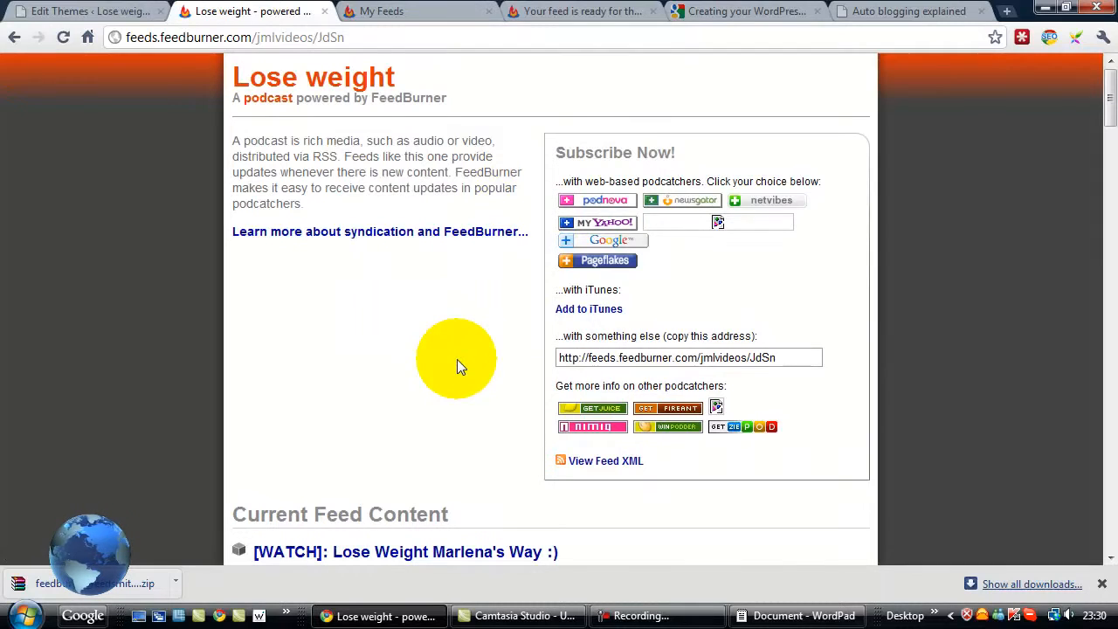
Subscribe to the Lose weight feed through Google, add it to the Google homepage and return to the blog
{"action": "left_click", "coordinate": [603, 242]}
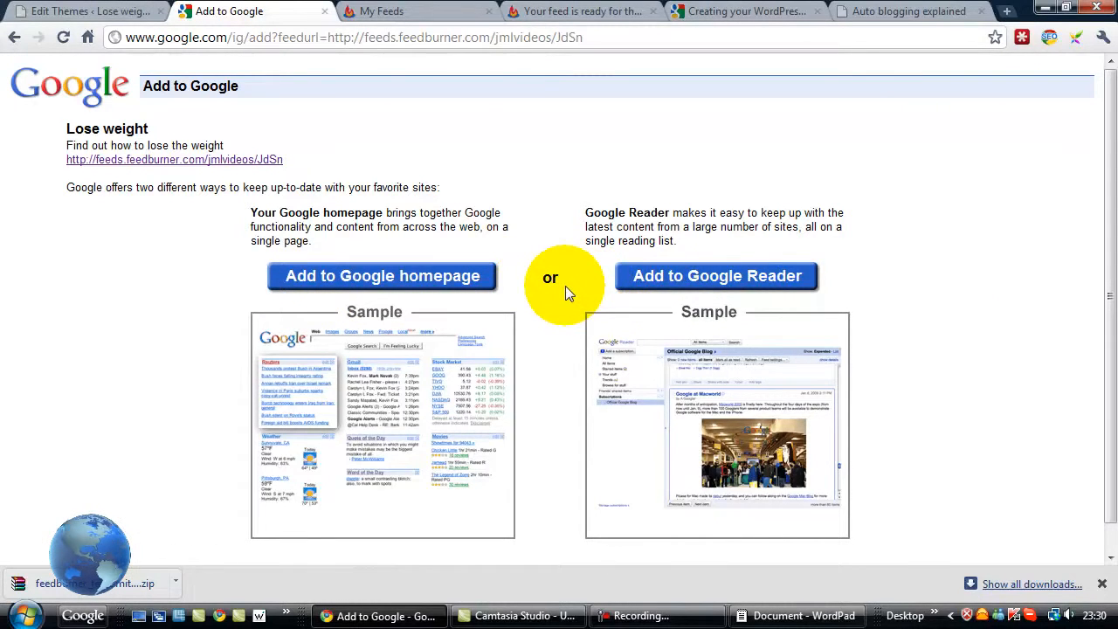
{"action": "left_click", "coordinate": [493, 277]}
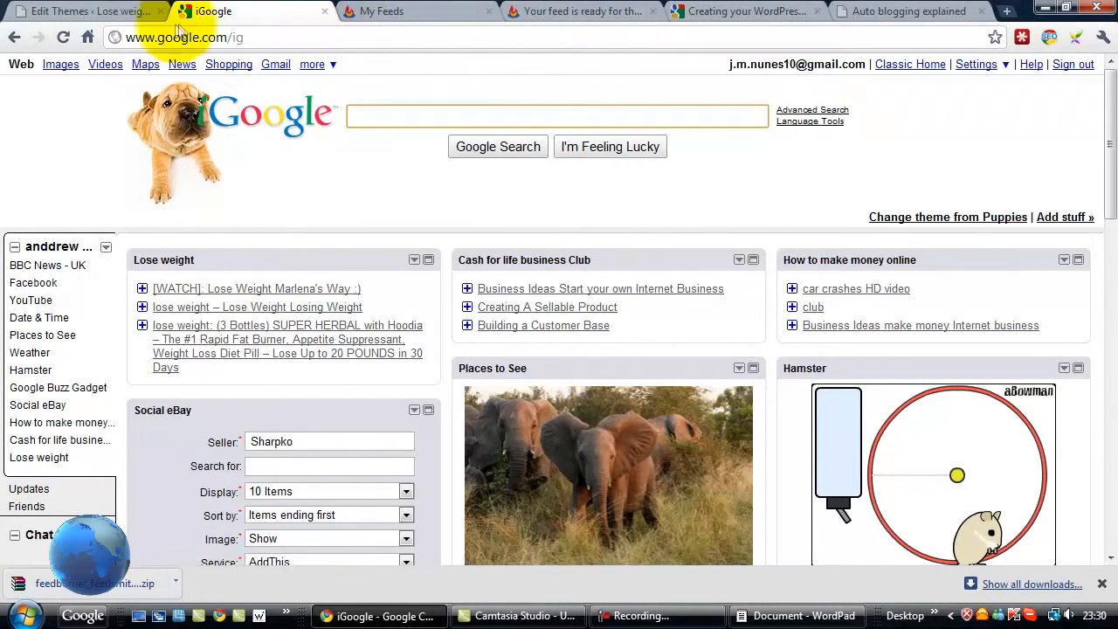
{"action": "left_click", "coordinate": [14, 36]}
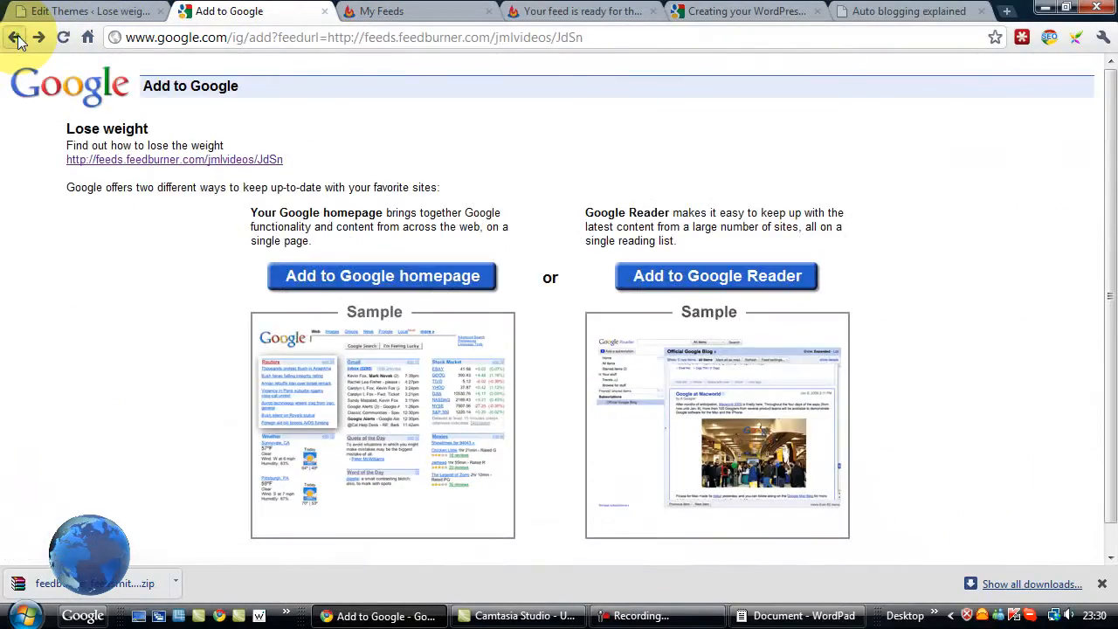
{"action": "left_click", "coordinate": [16, 37]}
{"action": "left_click", "coordinate": [16, 37]}
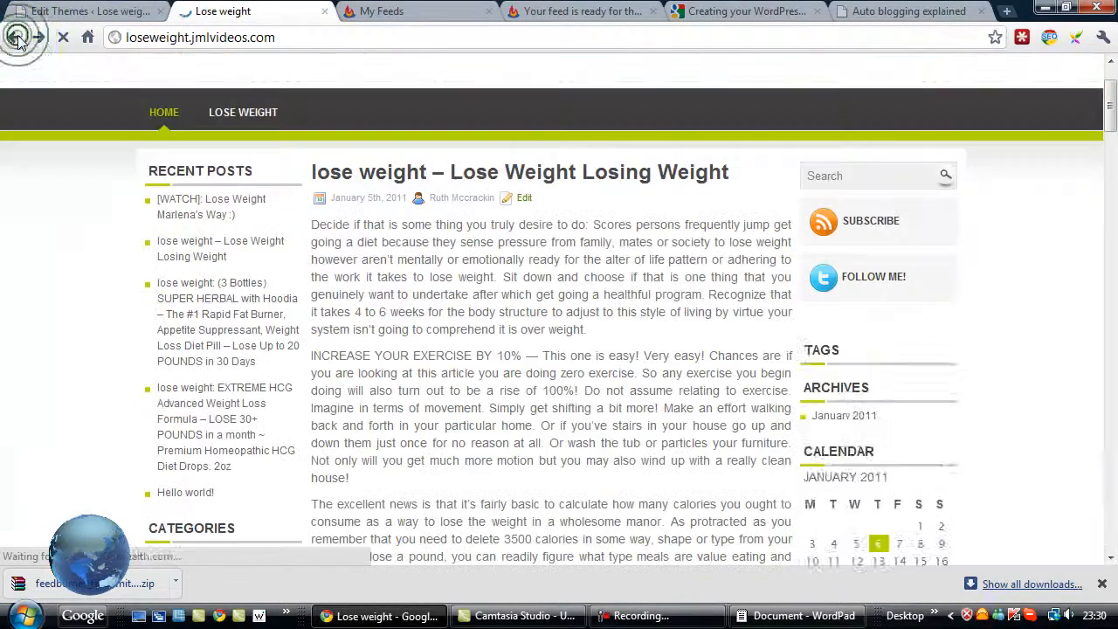
Check the FeedBurner My Feeds list for the Lose weight feed and its subscribers, and return to the blog
{"action": "left_click", "coordinate": [534, 13]}
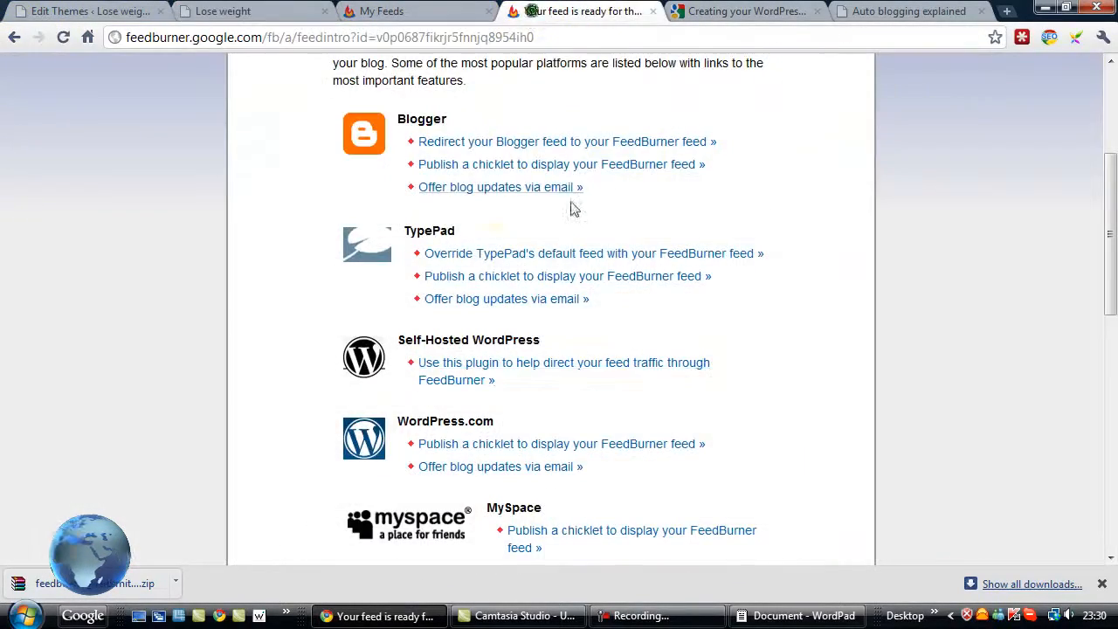
{"action": "scroll", "coordinate": [436, 157], "scroll_direction": "up", "scroll_amount": 3}
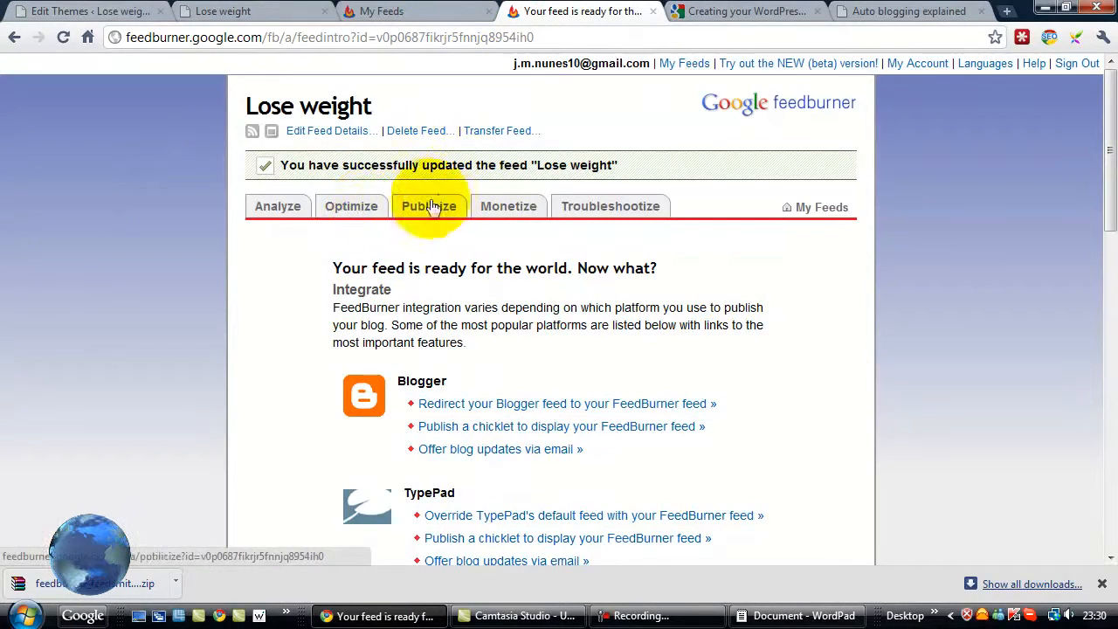
{"action": "left_click", "coordinate": [443, 12]}
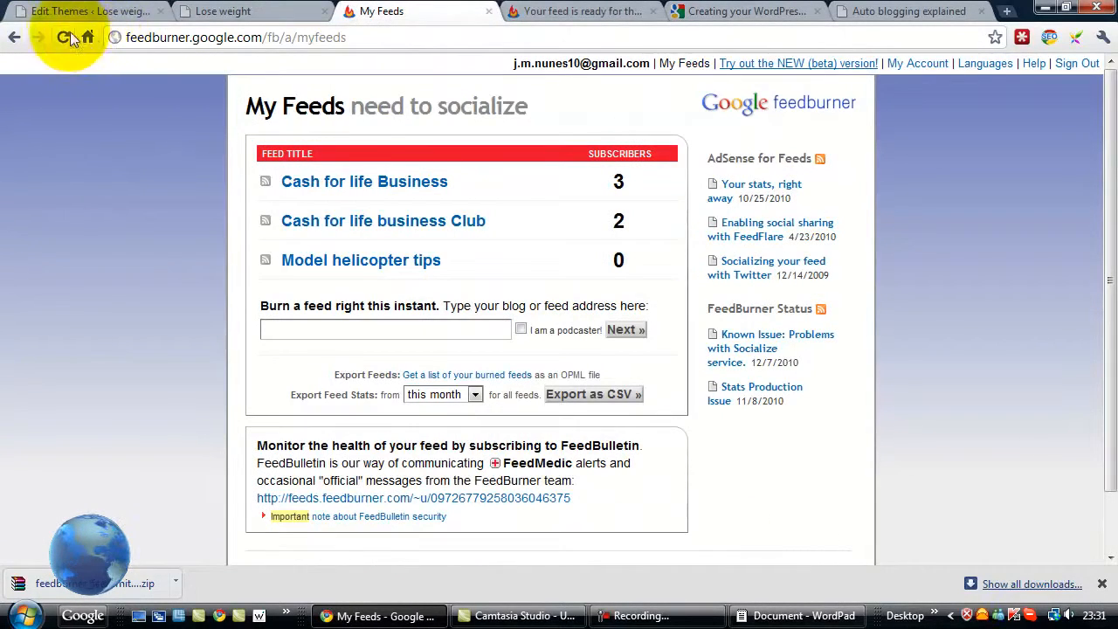
{"action": "left_click", "coordinate": [413, 185]}
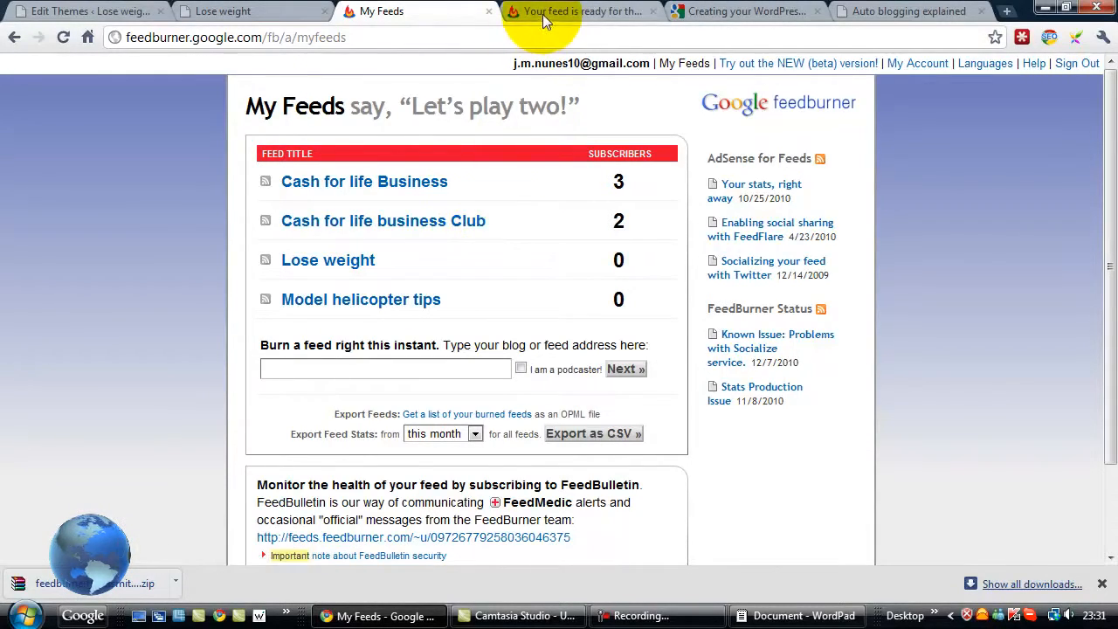
{"action": "left_click", "coordinate": [288, 14]}
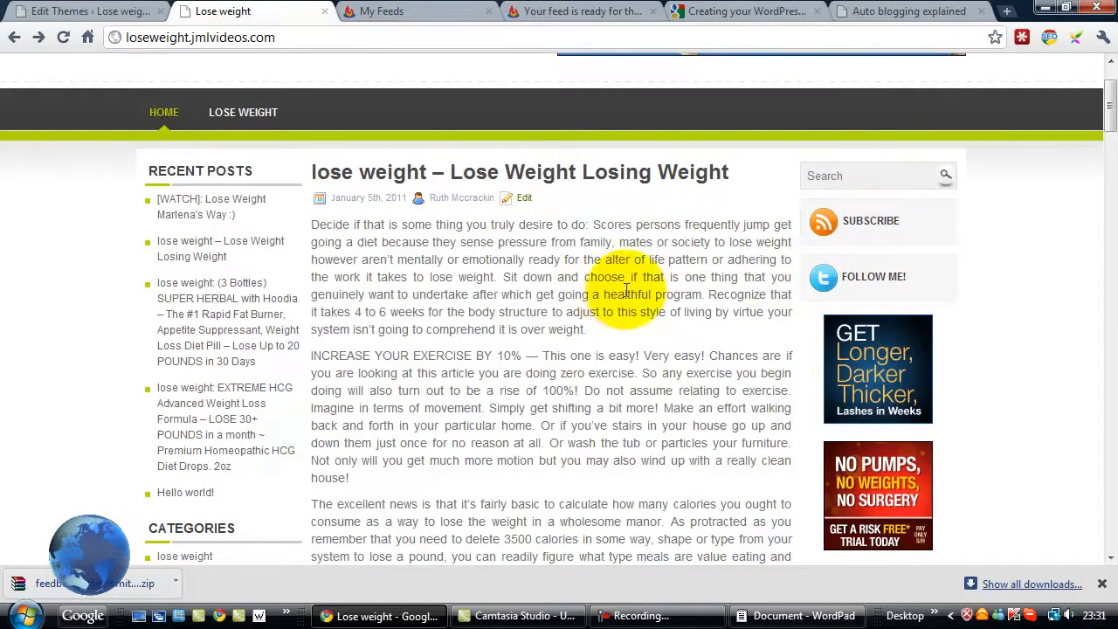
Follow the blog's Follow me! link to Twitter, open the account's own profile and copy its URL
{"action": "left_click", "coordinate": [859, 279]}
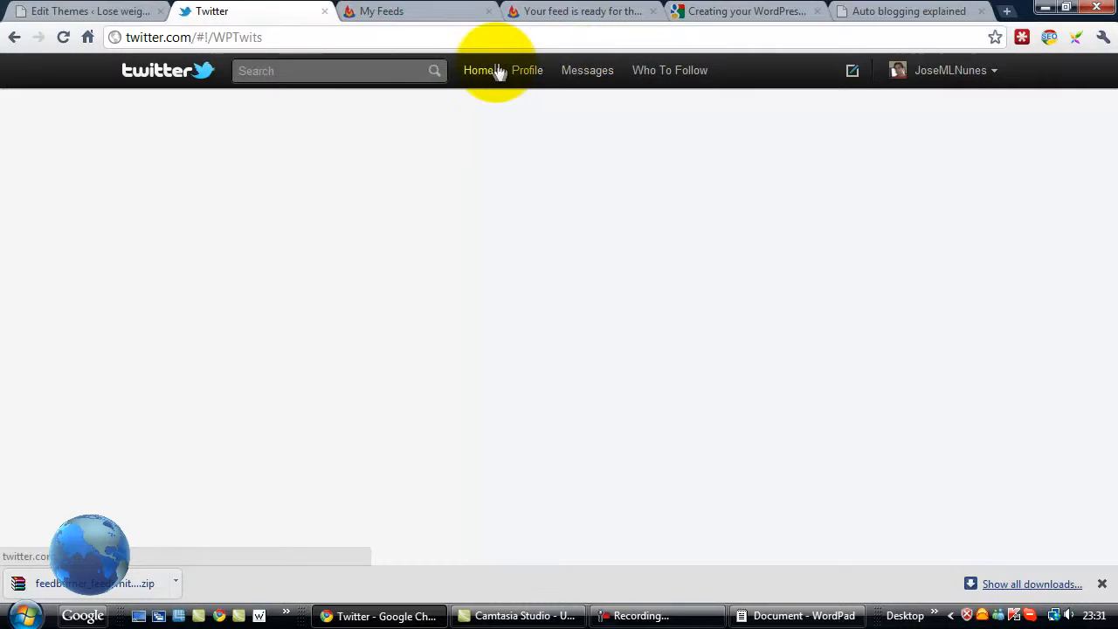
{"action": "left_click", "coordinate": [527, 71]}
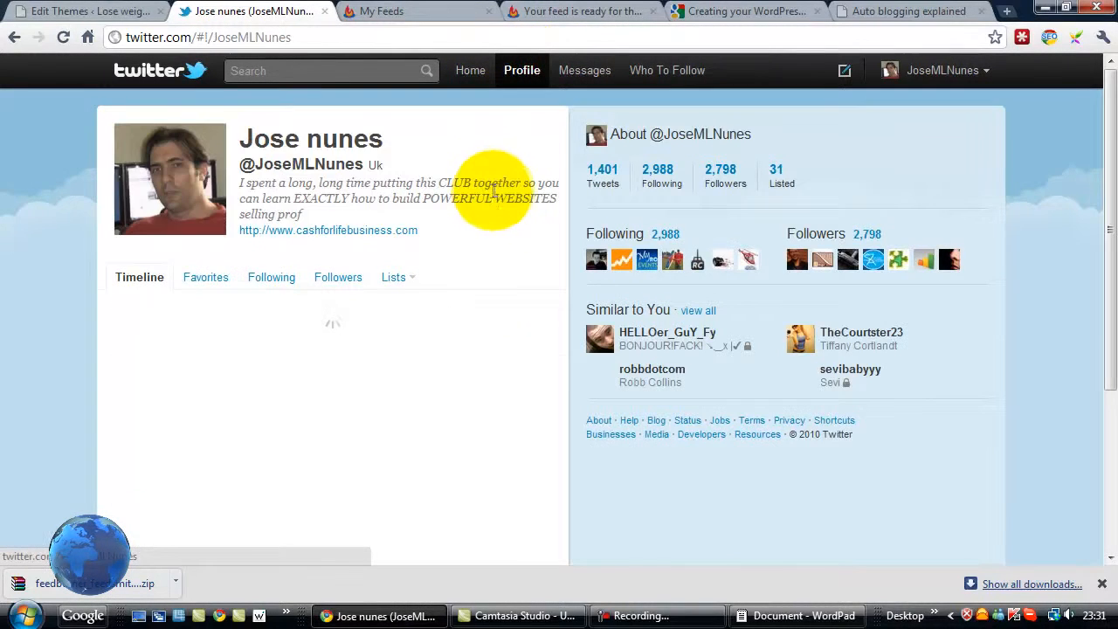
{"action": "left_click", "coordinate": [507, 85]}
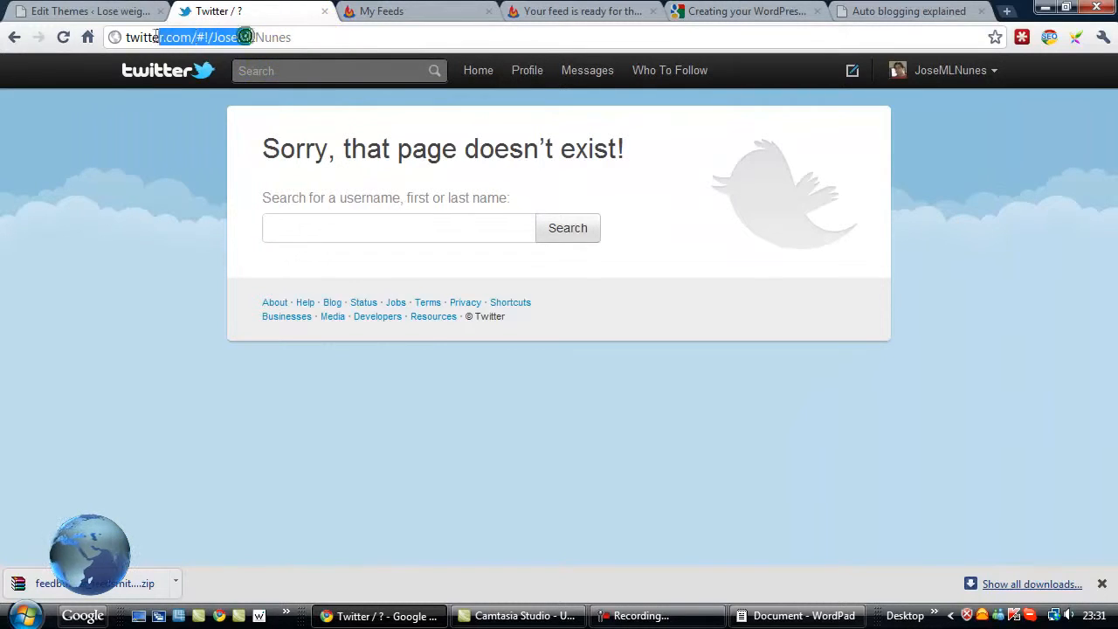
{"action": "left_click_drag", "start_coordinate": [299, 34], "coordinate": [135, 37]}
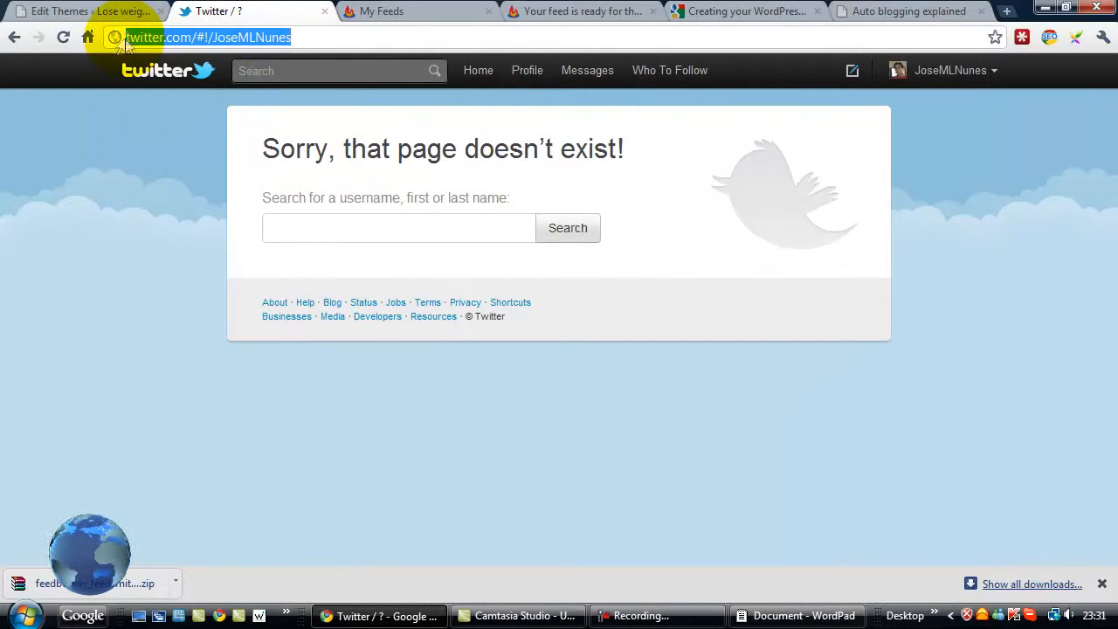
{"action": "right_click", "coordinate": [130, 39]}
{"action": "left_click", "coordinate": [197, 94]}
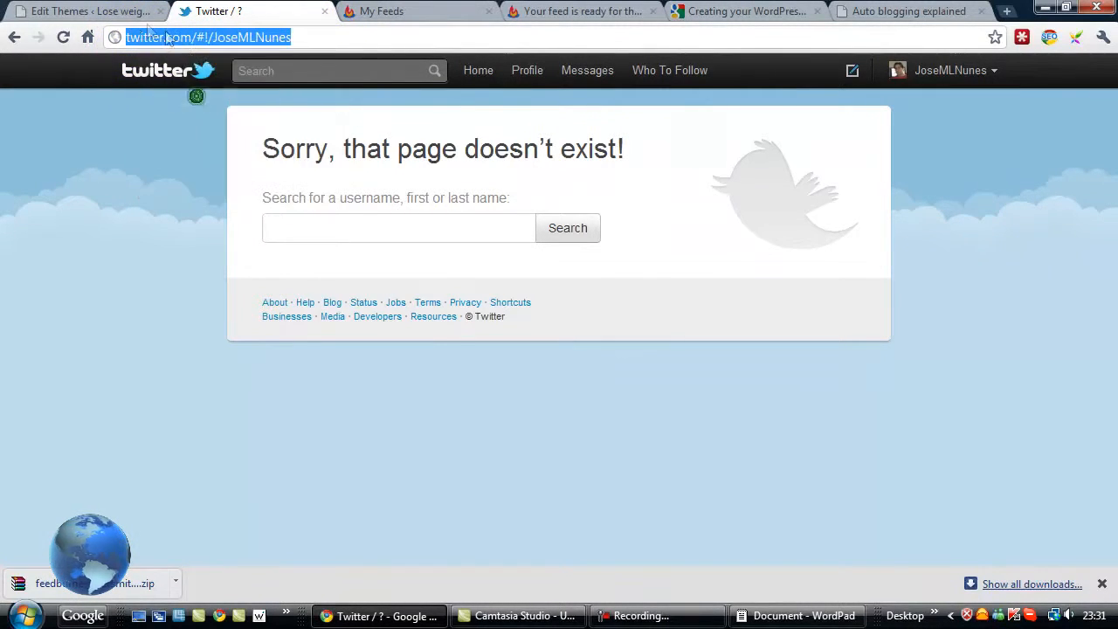
Open the Vilicom theme options in the WordPress admin at the Twitter setting
{"action": "left_click", "coordinate": [81, 12]}
{"action": "scroll", "coordinate": [167, 275], "scroll_direction": "down", "scroll_amount": 10}
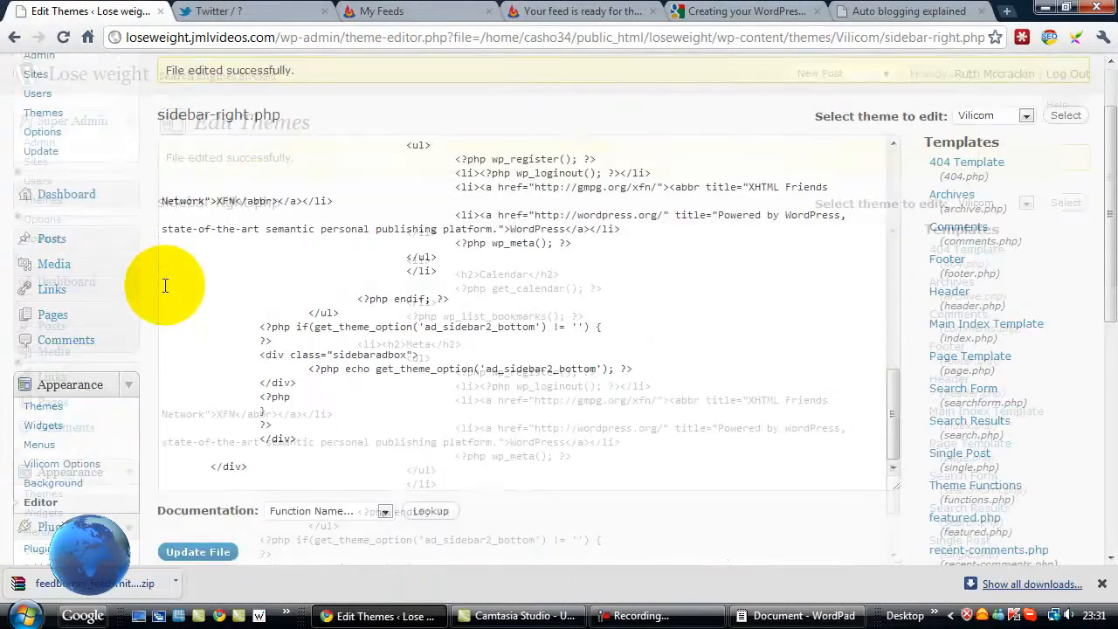
{"action": "scroll", "coordinate": [161, 292], "scroll_direction": "down", "scroll_amount": 2}
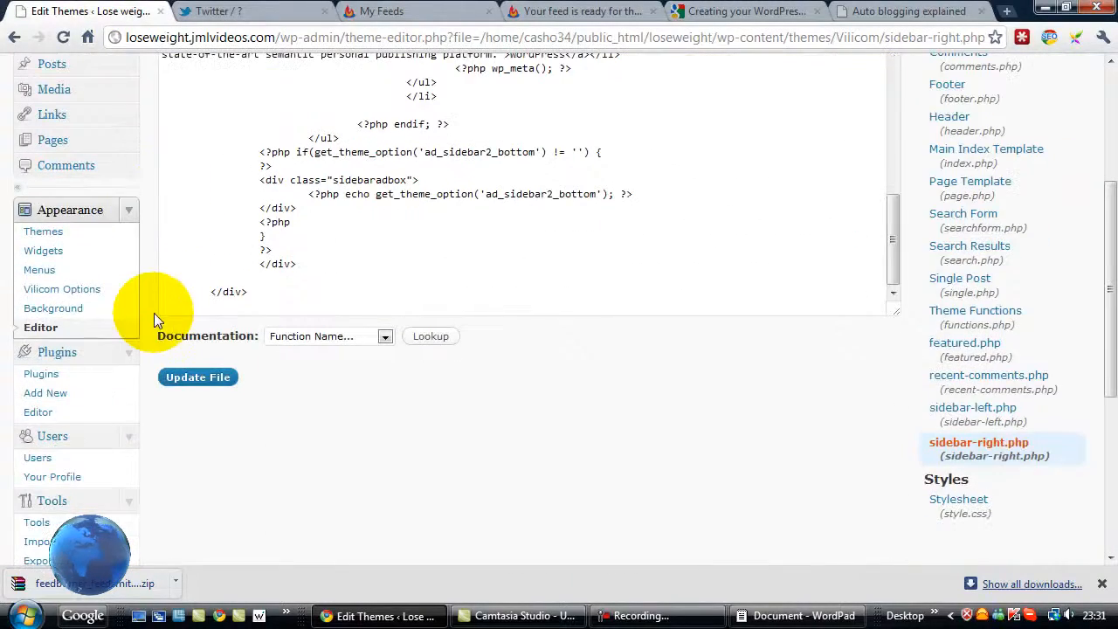
{"action": "left_click", "coordinate": [52, 295]}
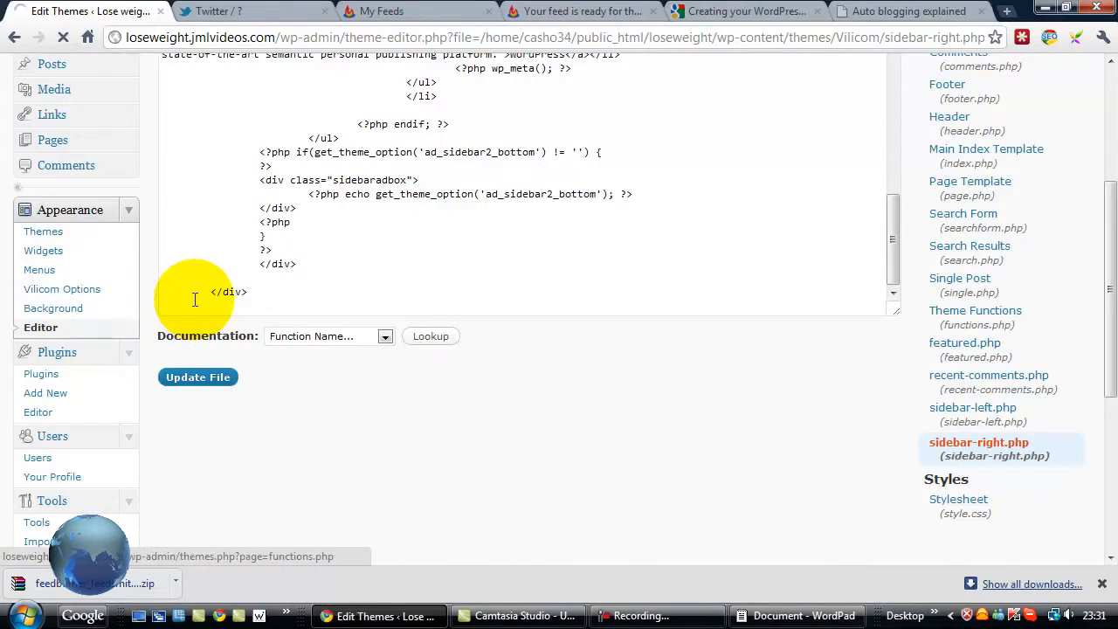
{"action": "scroll", "coordinate": [320, 298], "scroll_direction": "down", "scroll_amount": 4}
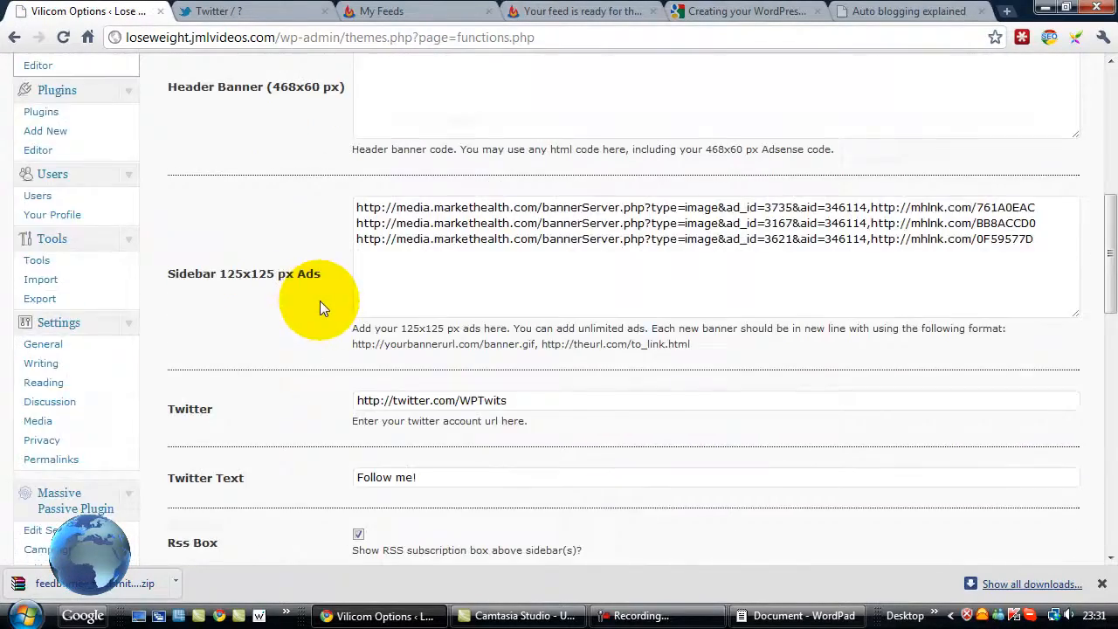
{"action": "scroll", "coordinate": [320, 300], "scroll_direction": "down", "scroll_amount": 2}
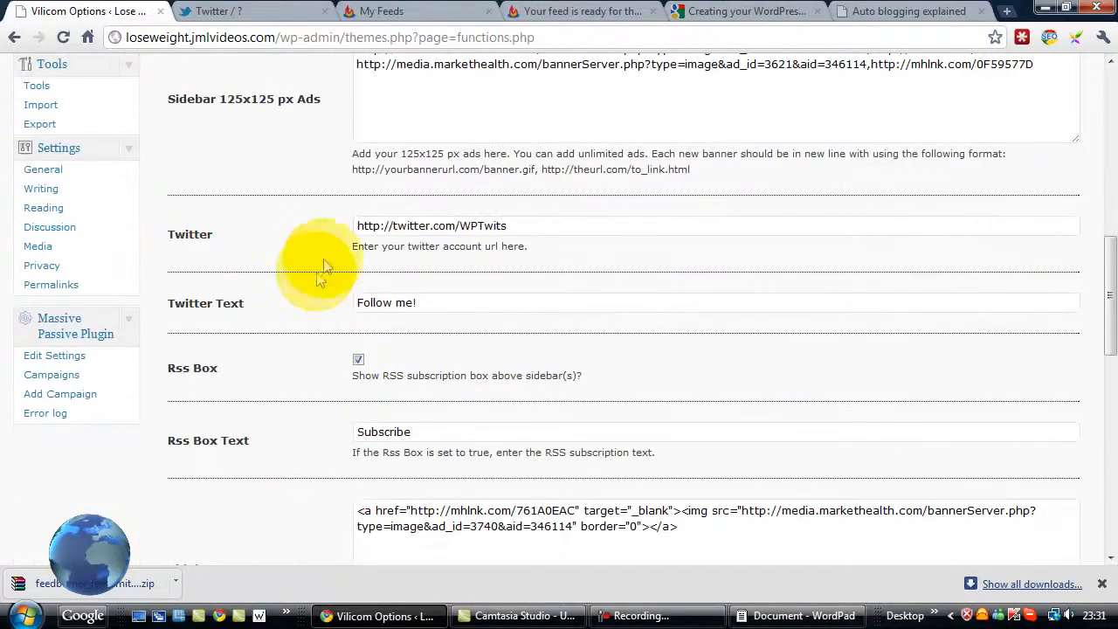
Replace the Twitter account URL with the copied profile address and save the Vilicom settings
{"action": "left_click_drag", "start_coordinate": [471, 227], "coordinate": [447, 228]}
{"action": "left_click", "coordinate": [526, 226]}
{"action": "left_click_drag", "start_coordinate": [528, 225], "coordinate": [360, 225]}
{"action": "right_click", "coordinate": [367, 225]}
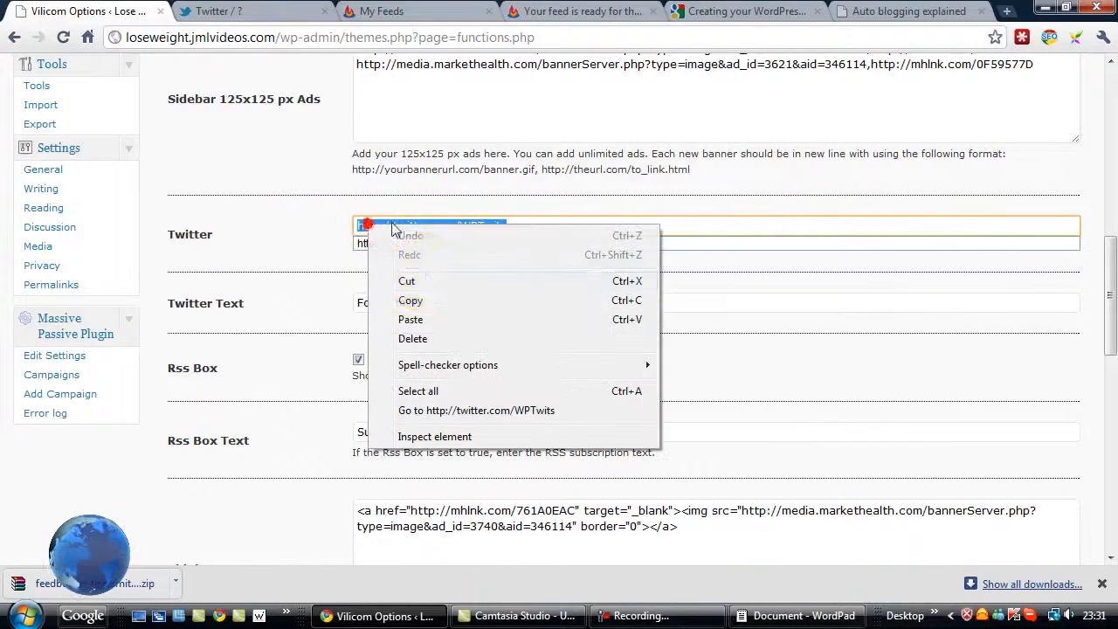
{"action": "left_click", "coordinate": [428, 319]}
{"action": "left_click", "coordinate": [298, 242]}
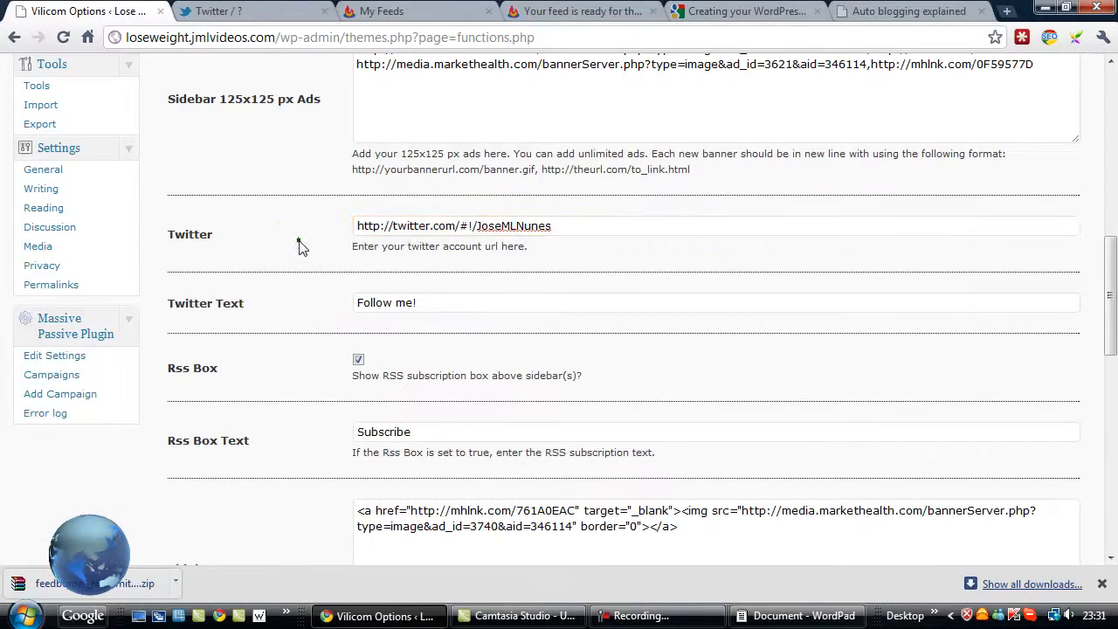
{"action": "scroll", "coordinate": [298, 248], "scroll_direction": "down", "scroll_amount": 10}
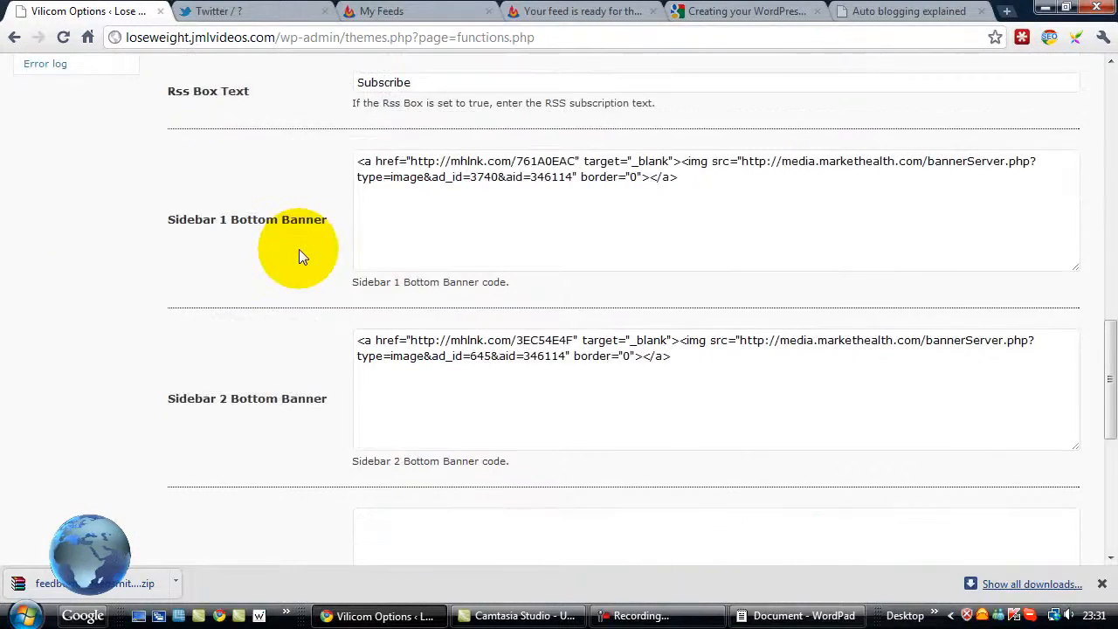
{"action": "scroll", "coordinate": [299, 256], "scroll_direction": "down", "scroll_amount": 1}
{"action": "left_click", "coordinate": [204, 491]}
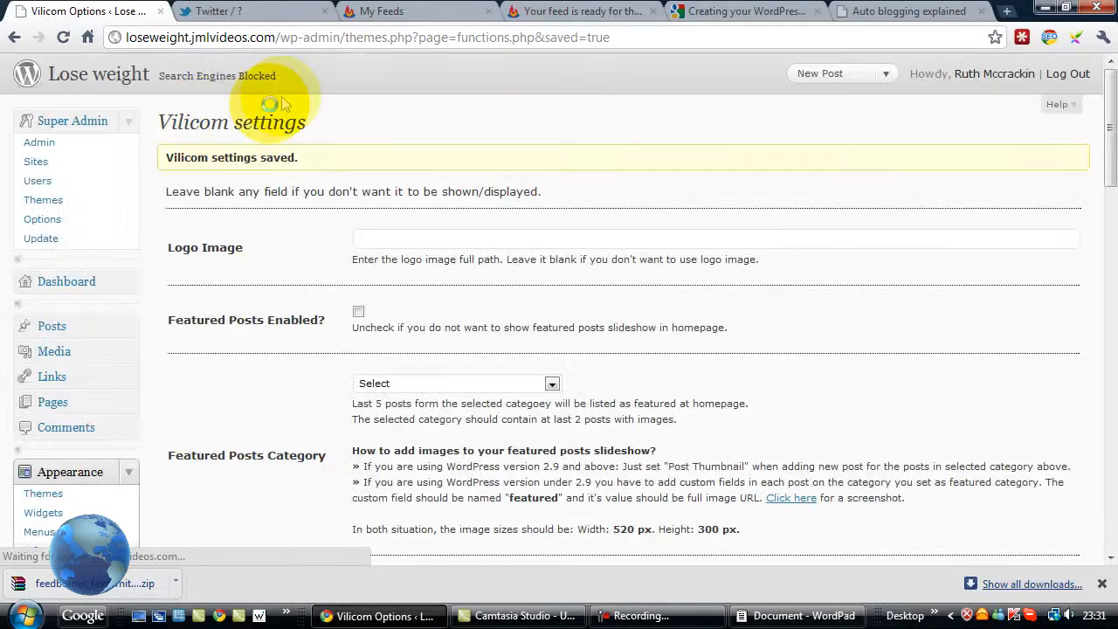
Go back to the blog page, test where its Follow me! link leads and return to the blog
{"action": "left_click", "coordinate": [245, 11]}
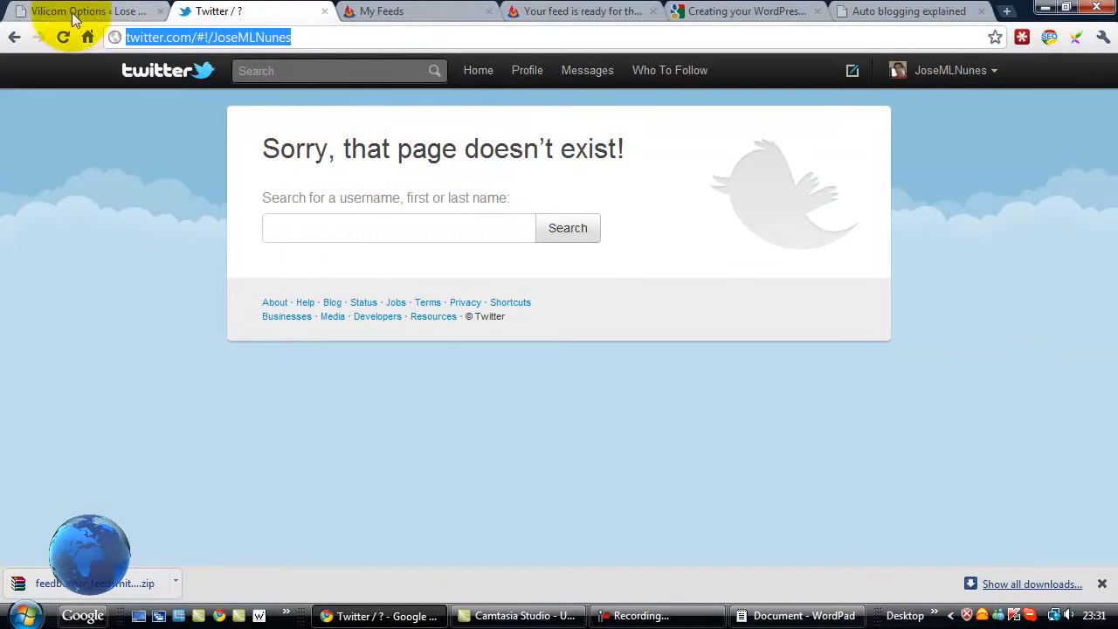
{"action": "left_click", "coordinate": [15, 37]}
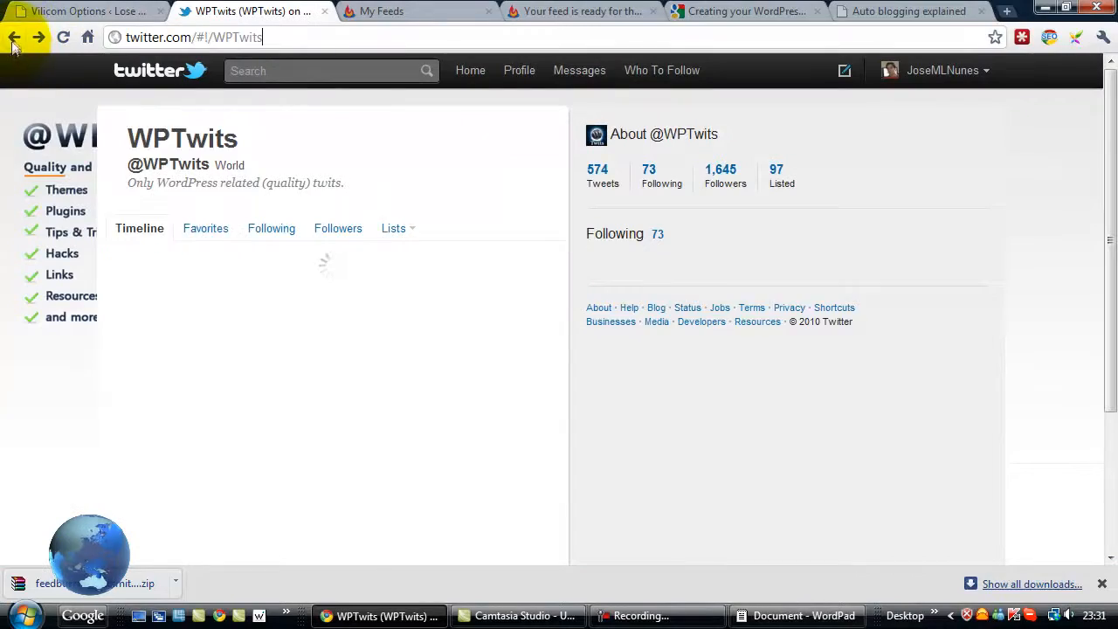
{"action": "left_click", "coordinate": [15, 38]}
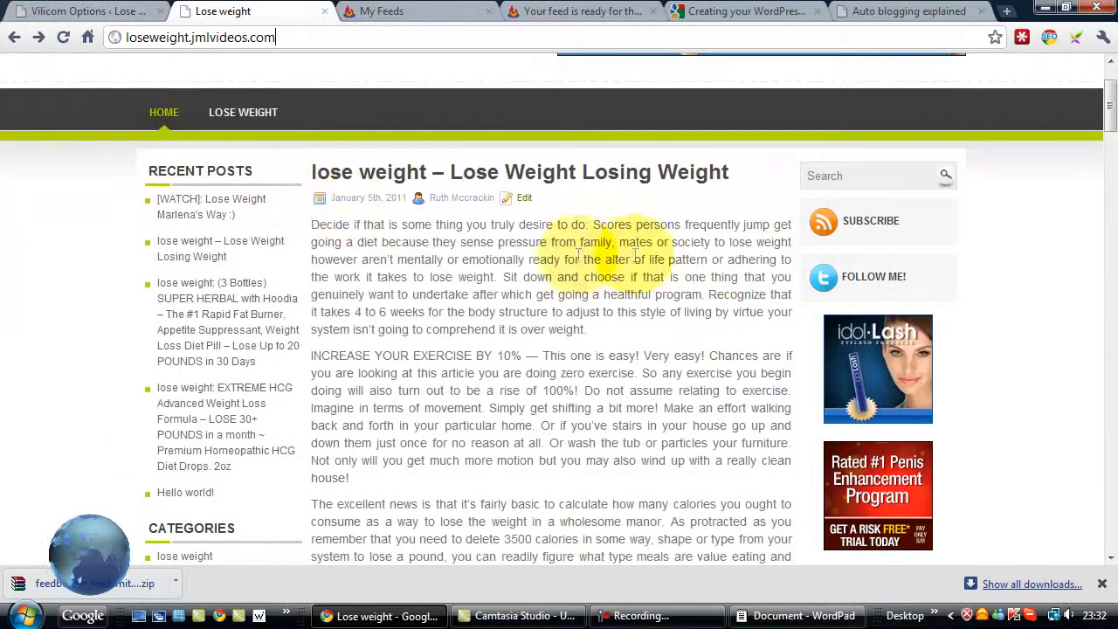
{"action": "left_click", "coordinate": [863, 279]}
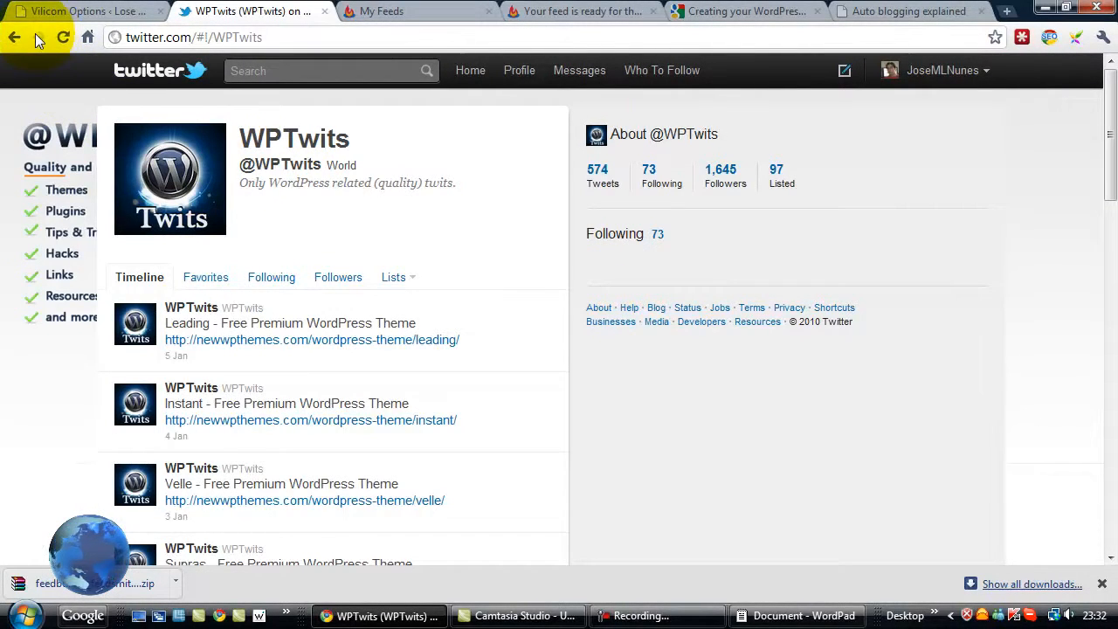
{"action": "left_click", "coordinate": [13, 37]}
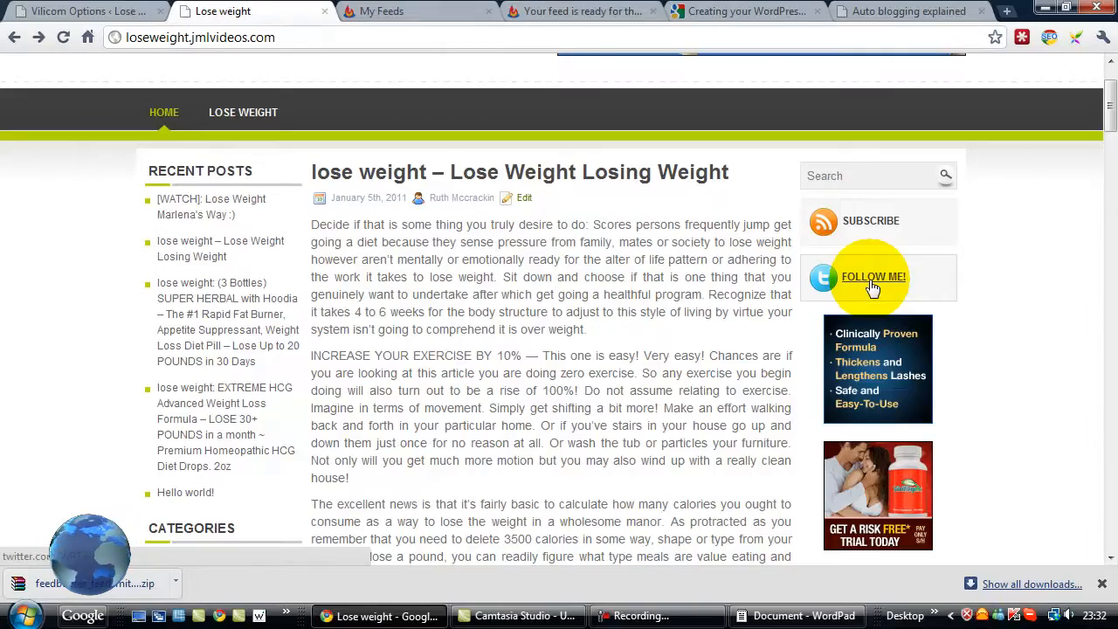
{"action": "scroll", "coordinate": [761, 294], "scroll_direction": "down", "scroll_amount": 4}
{"action": "scroll", "coordinate": [567, 323], "scroll_direction": "down", "scroll_amount": 3}
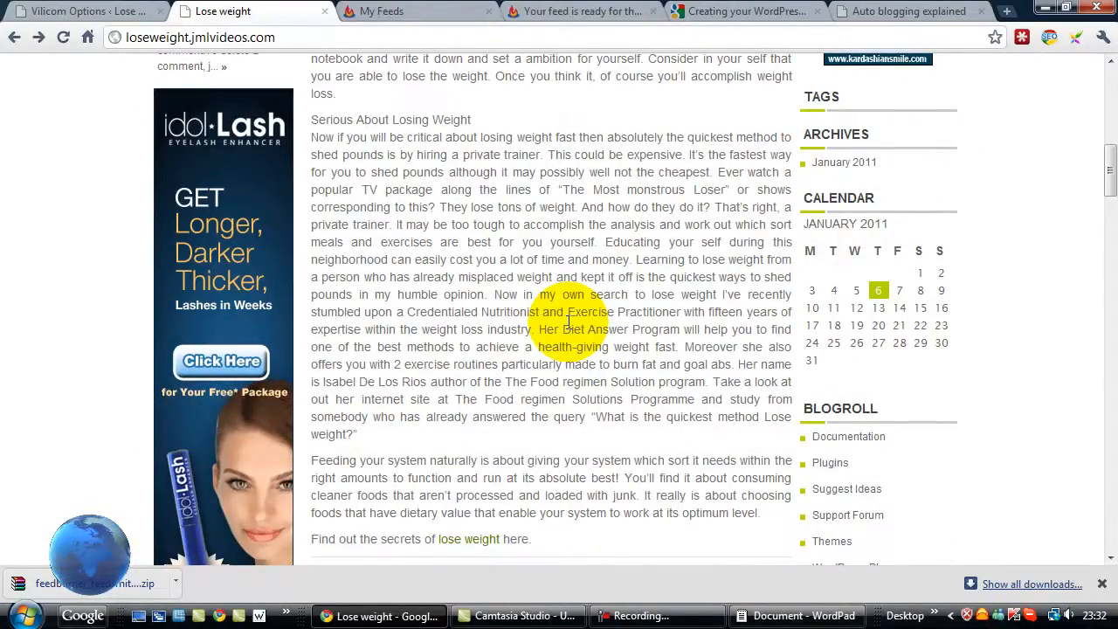
{"action": "scroll", "coordinate": [568, 321], "scroll_direction": "up", "scroll_amount": 10}
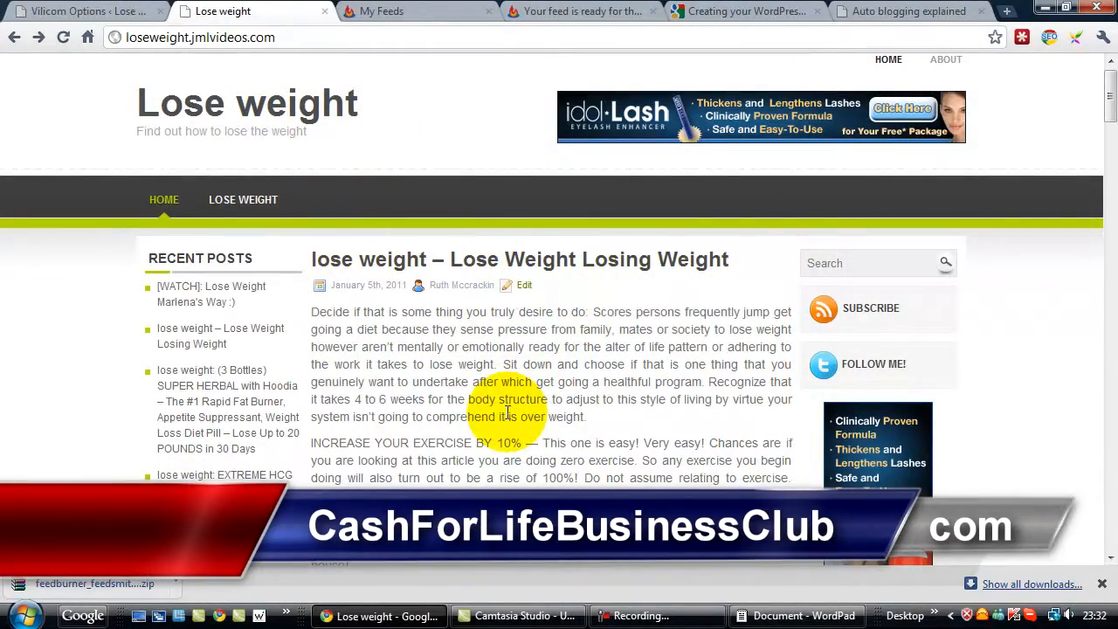
{"action": "scroll", "coordinate": [507, 412], "scroll_direction": "down", "scroll_amount": 1}
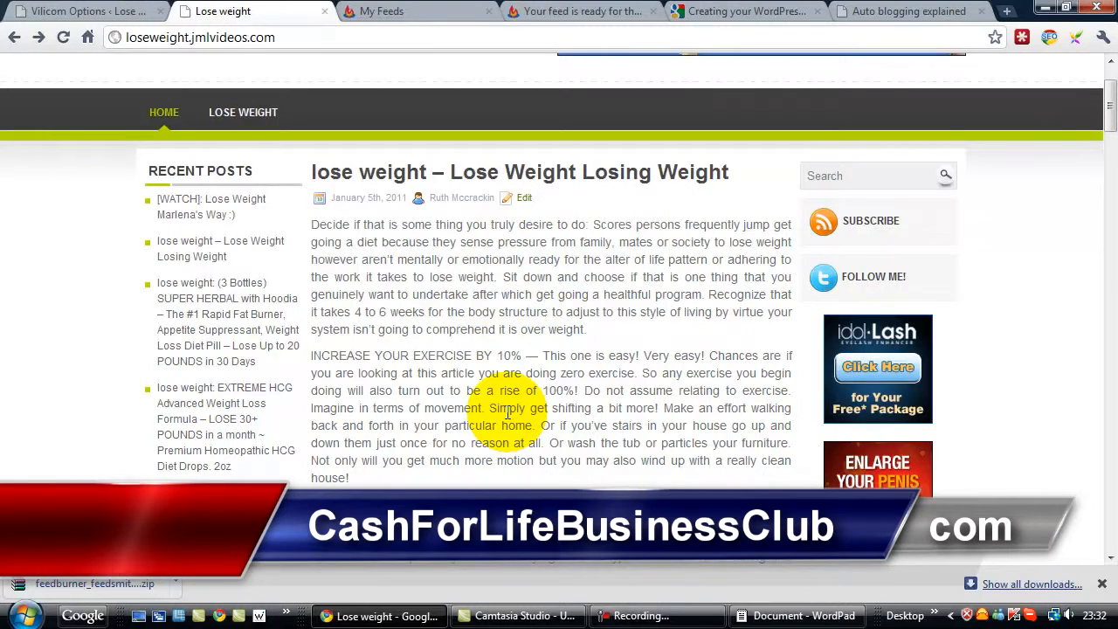